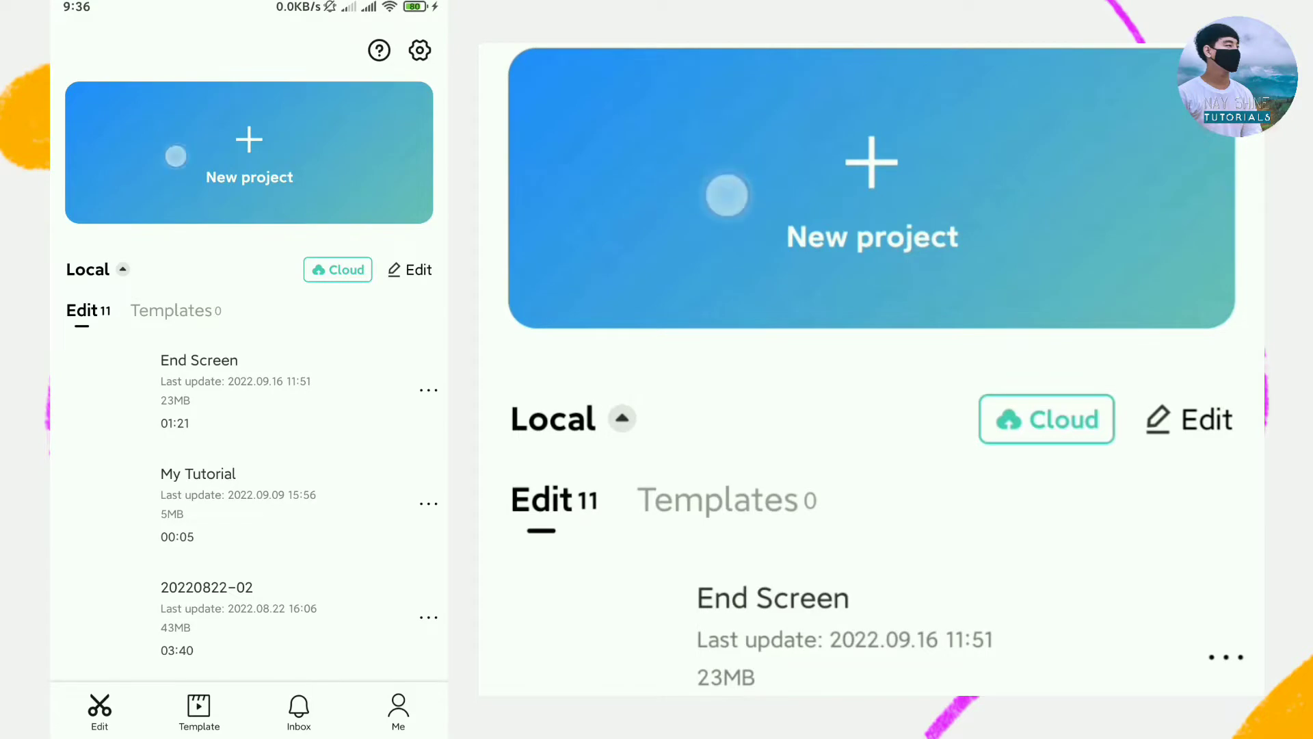
- Start a new project from the 02:51 screen recording and preview a later moment
click(175, 156)
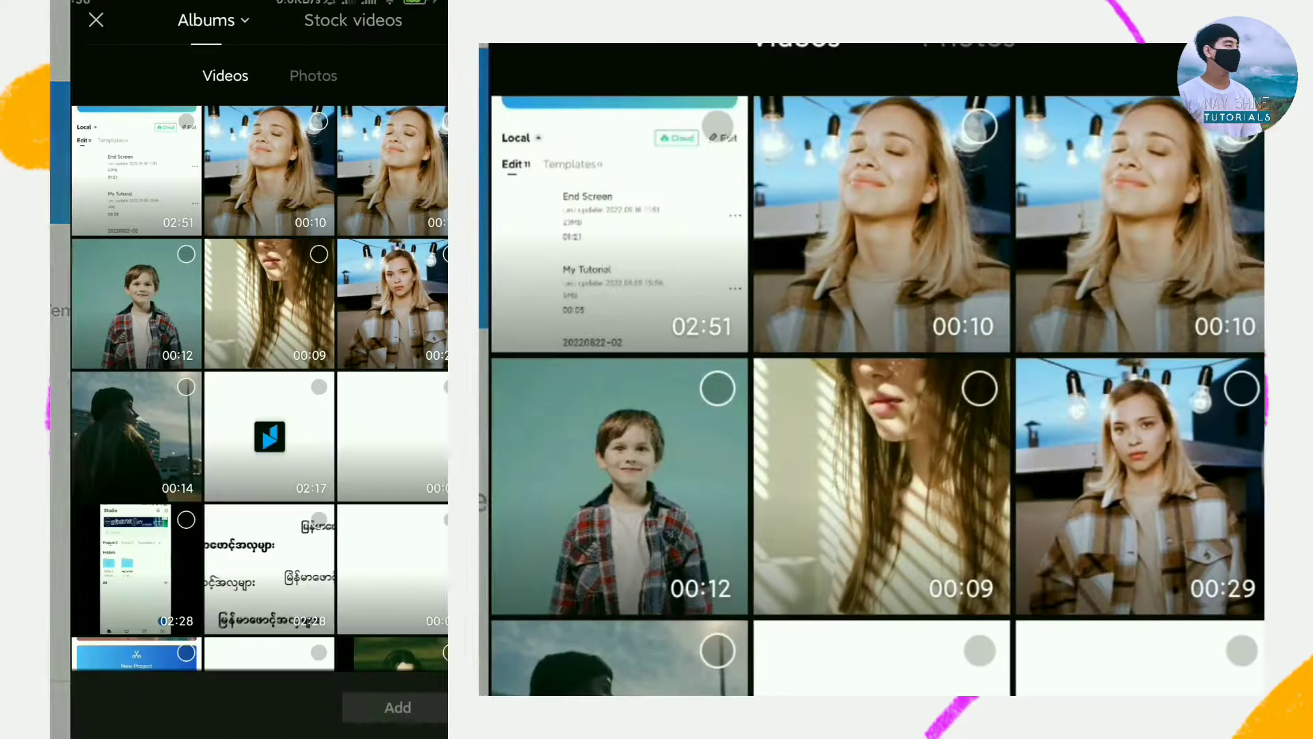
click(166, 122)
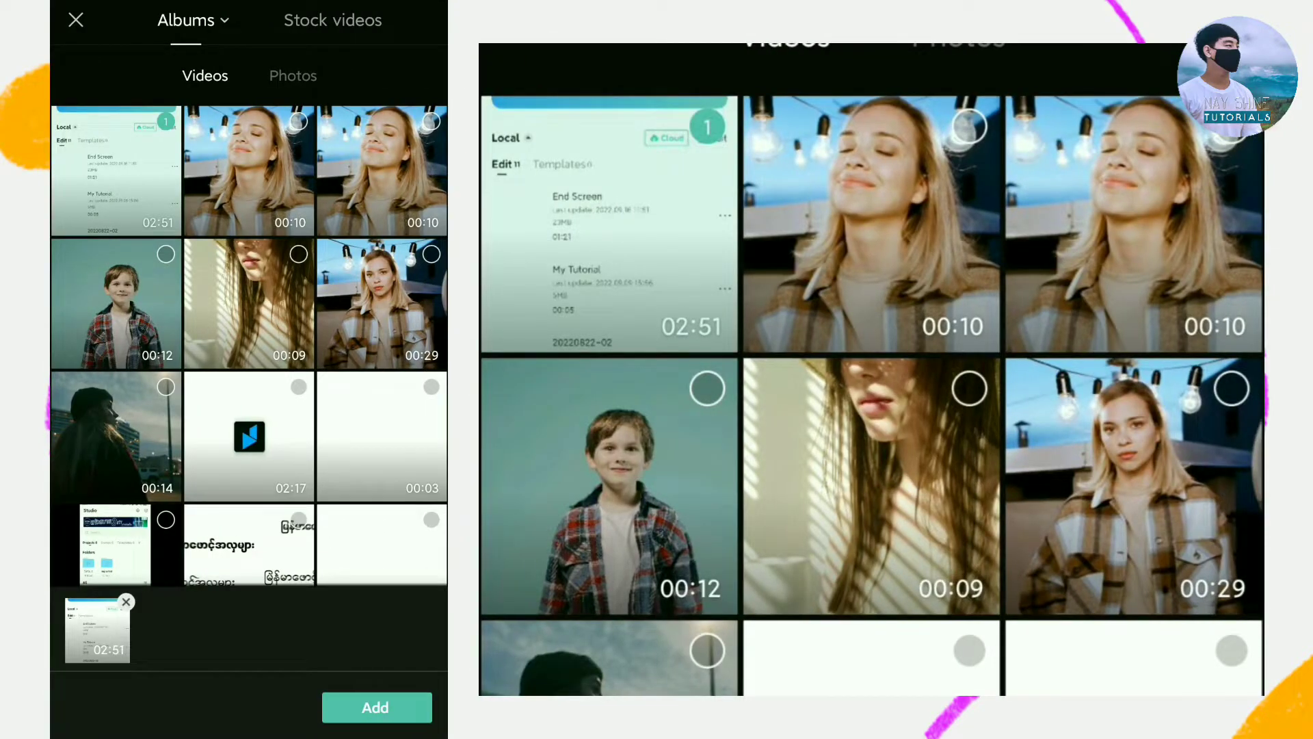
click(384, 710)
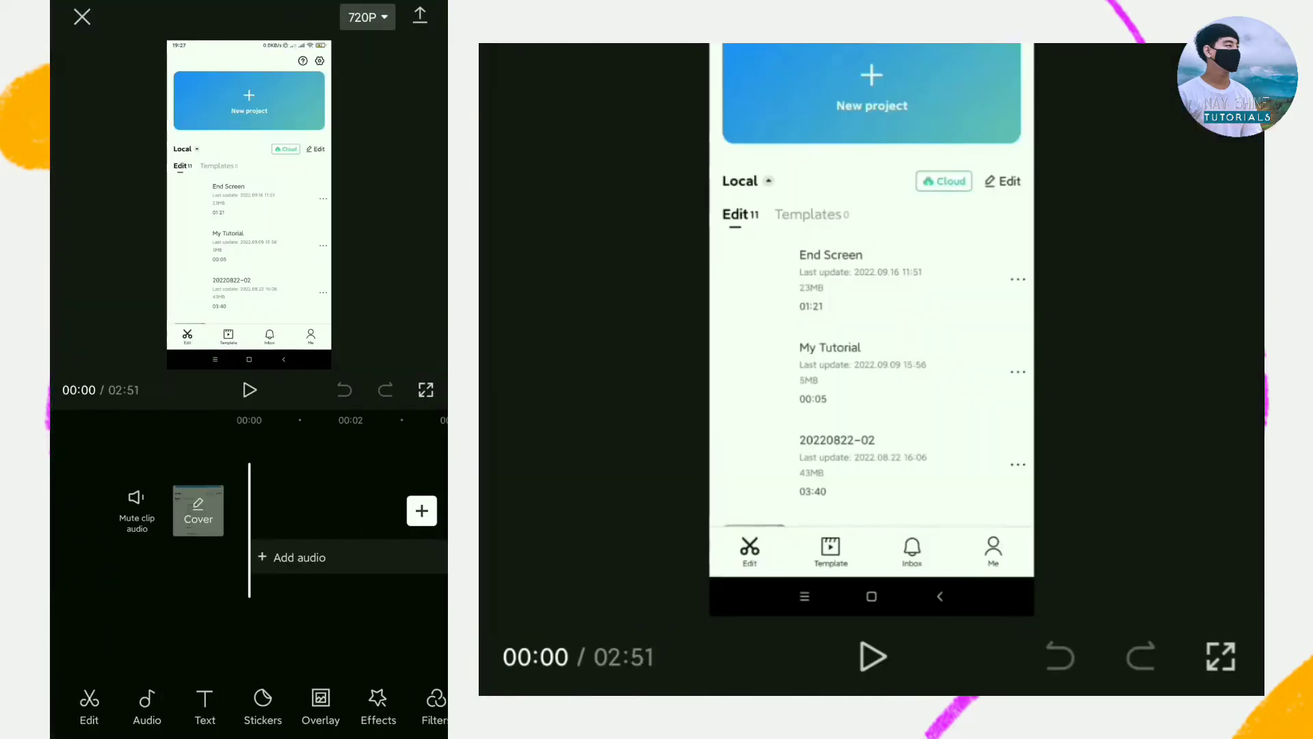
mouse_move(343, 616)
mouse_down()
mouse_move(246, 616)
mouse_move(349, 615)
mouse_up()
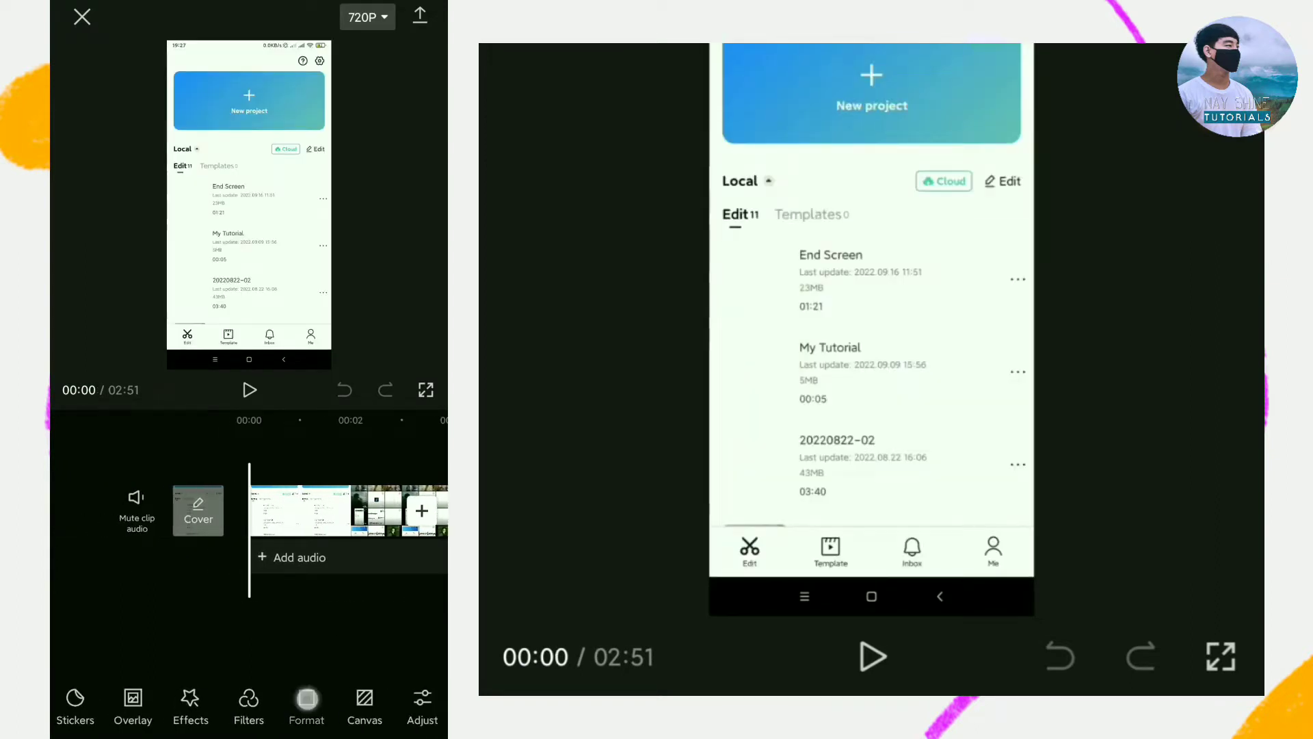
- Set the project format to 16:9 and bring the media picker back up
click(307, 698)
click(239, 708)
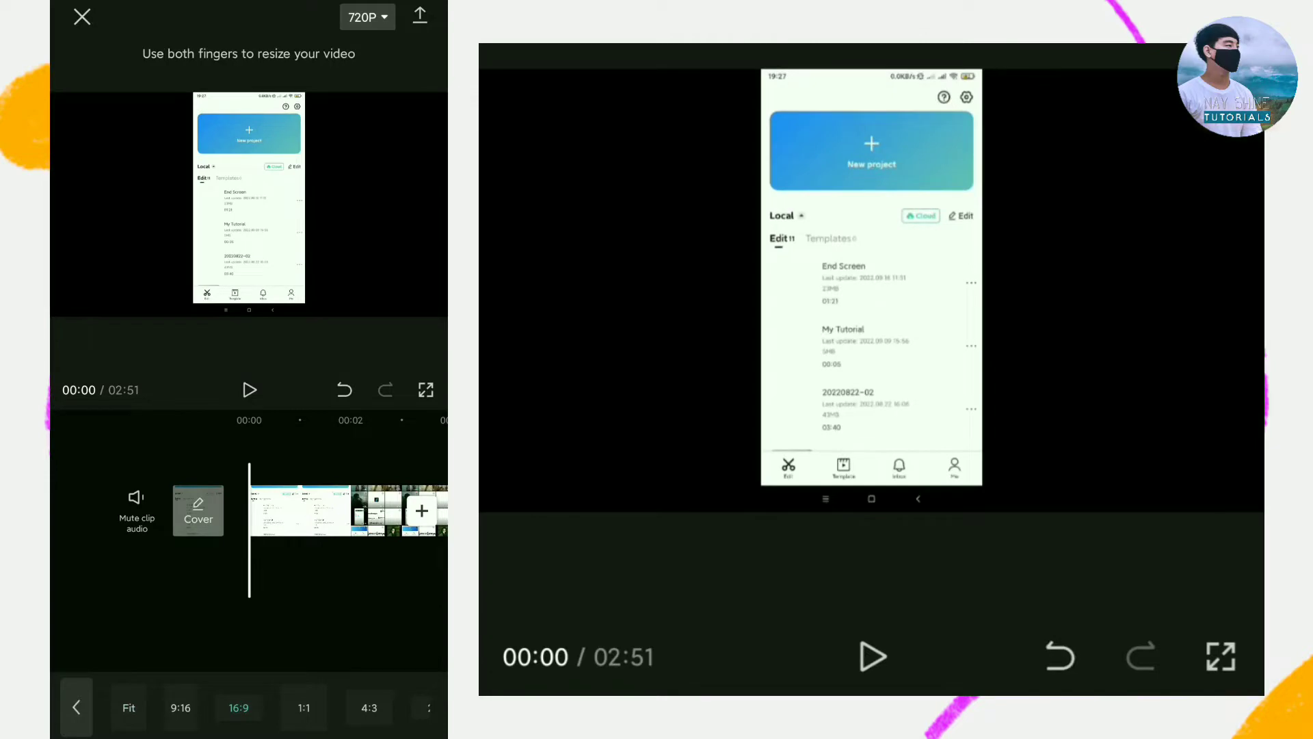
click(191, 630)
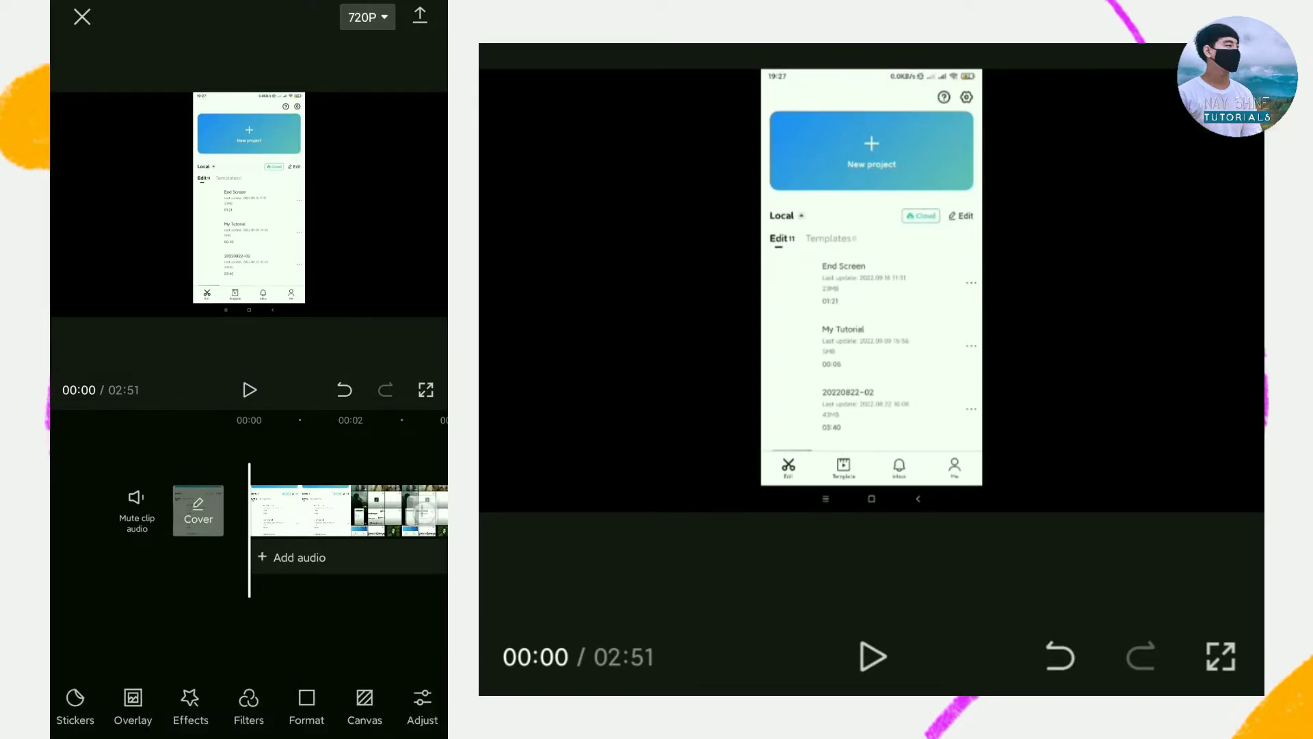
click(423, 512)
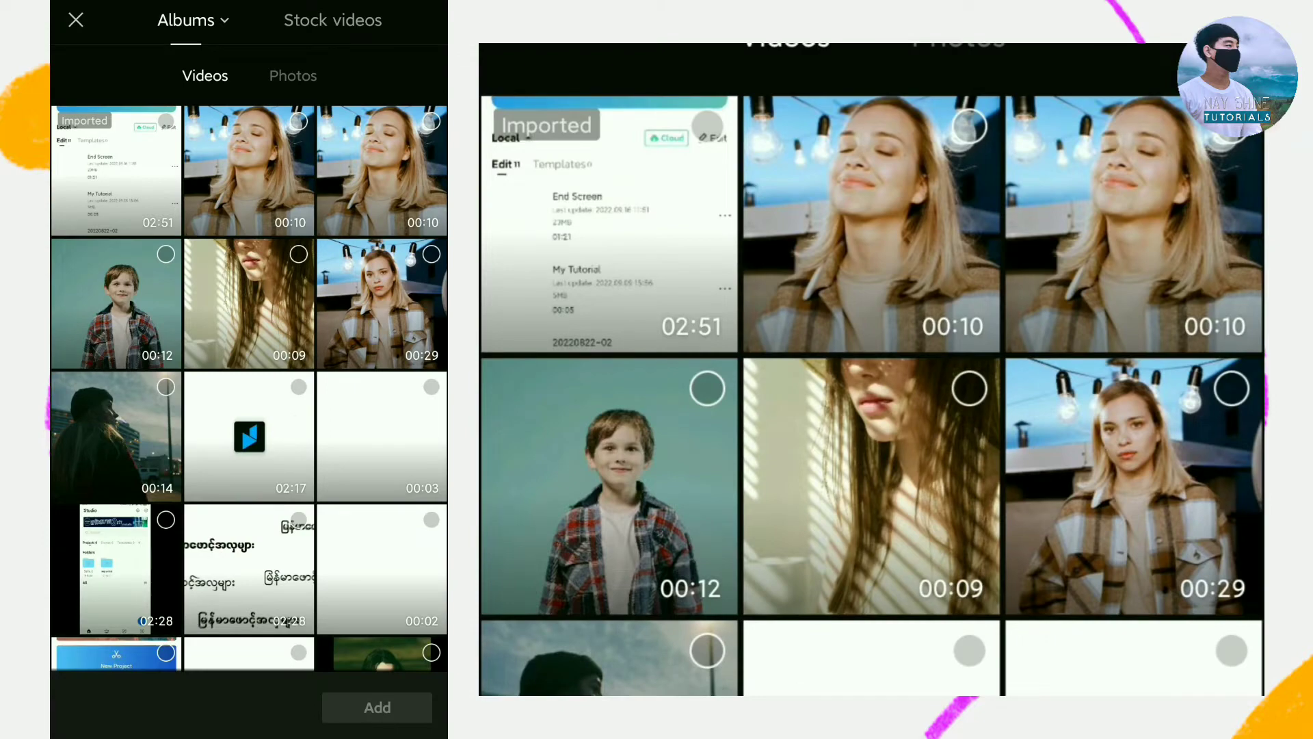
- Add the 00:10 light-bulb clip to the timeline
click(249, 171)
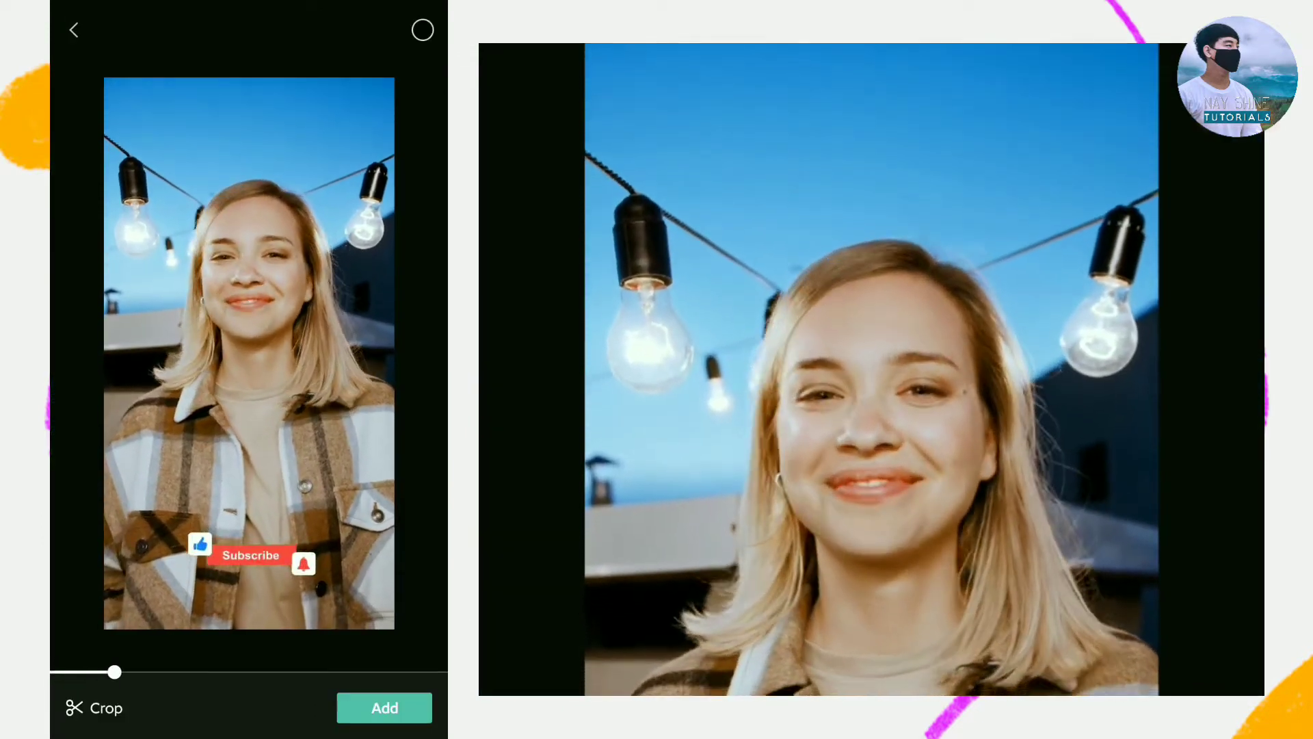
click(384, 707)
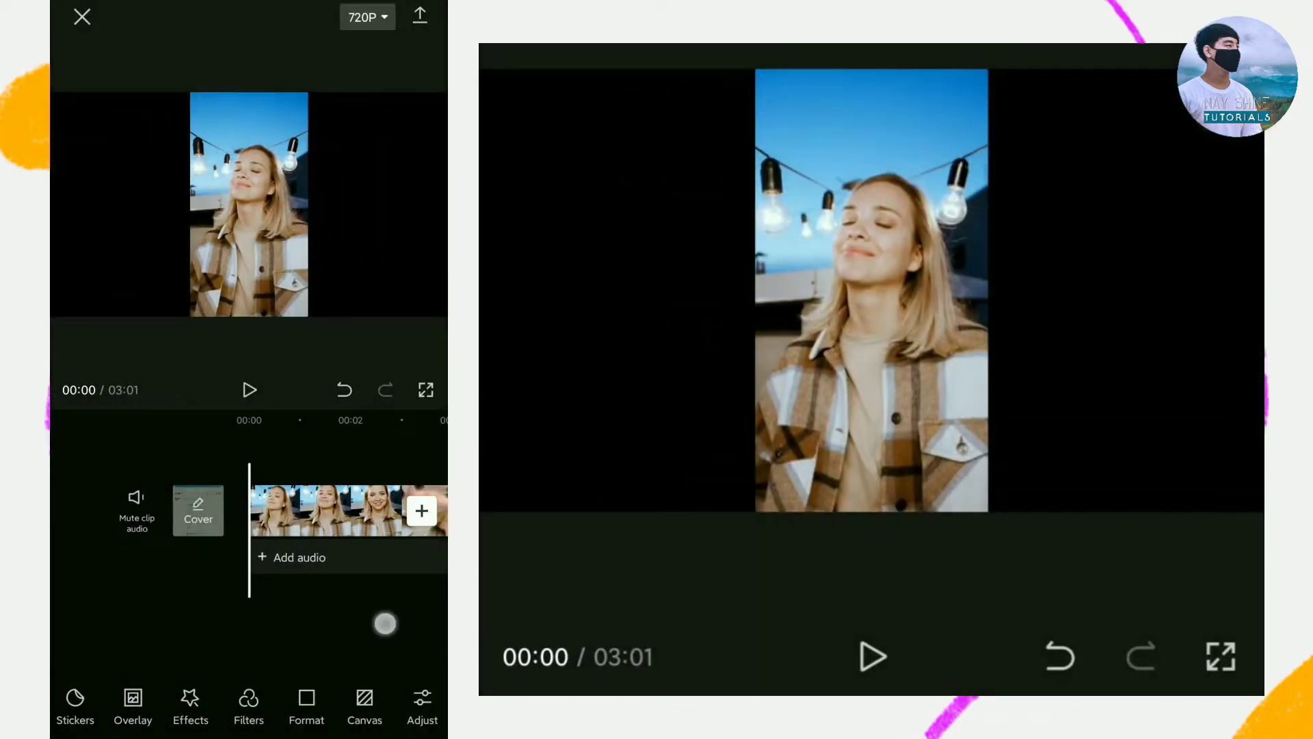
drag(381, 621, 258, 618)
mouse_move(367, 620)
mouse_down()
mouse_move(246, 619)
mouse_move(246, 607)
mouse_up()
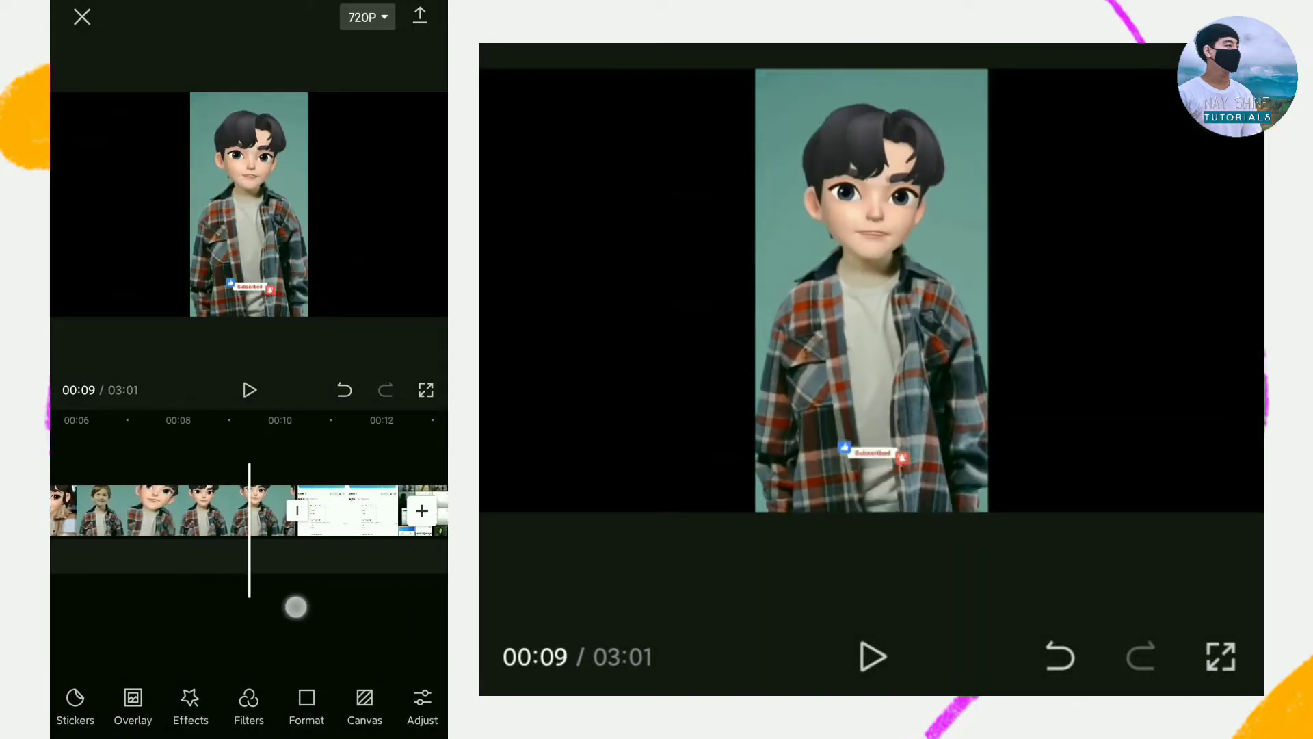
click(337, 516)
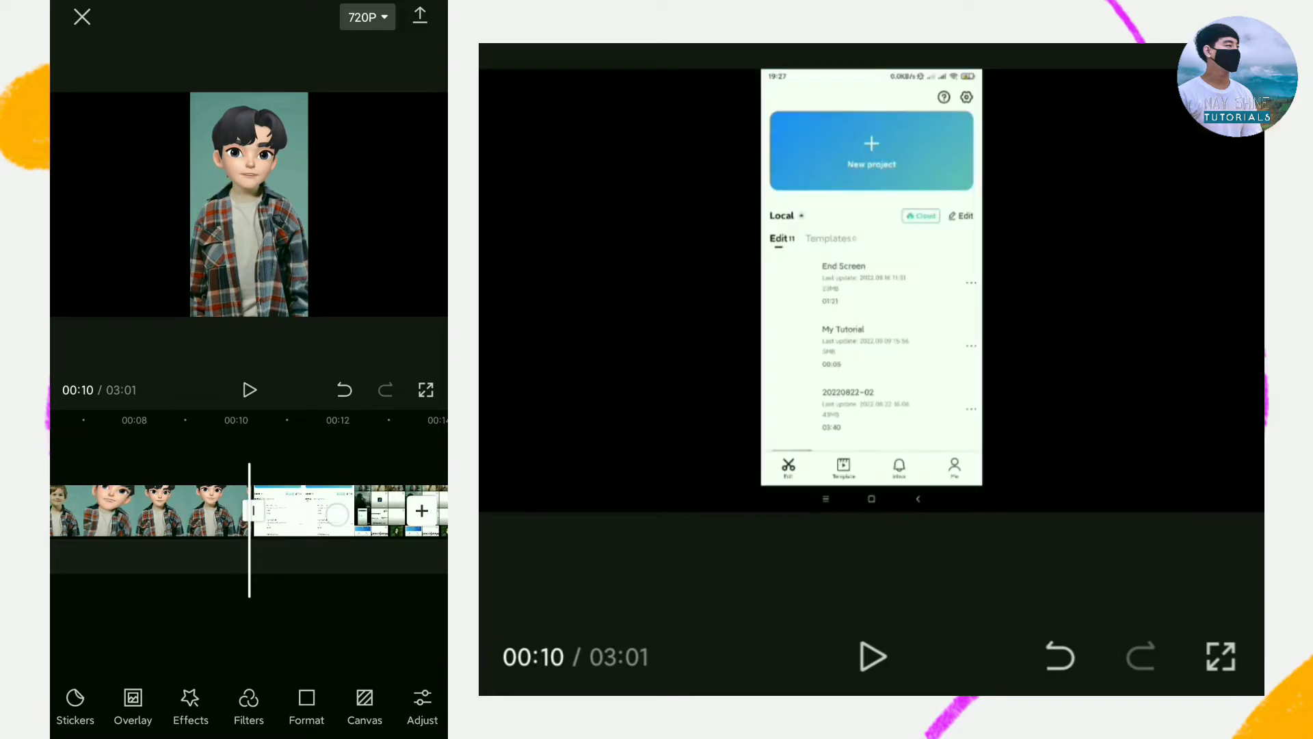
click(292, 609)
- Add the 00:05 NAY SHINE TUTORIALS intro clip and play it through
click(422, 511)
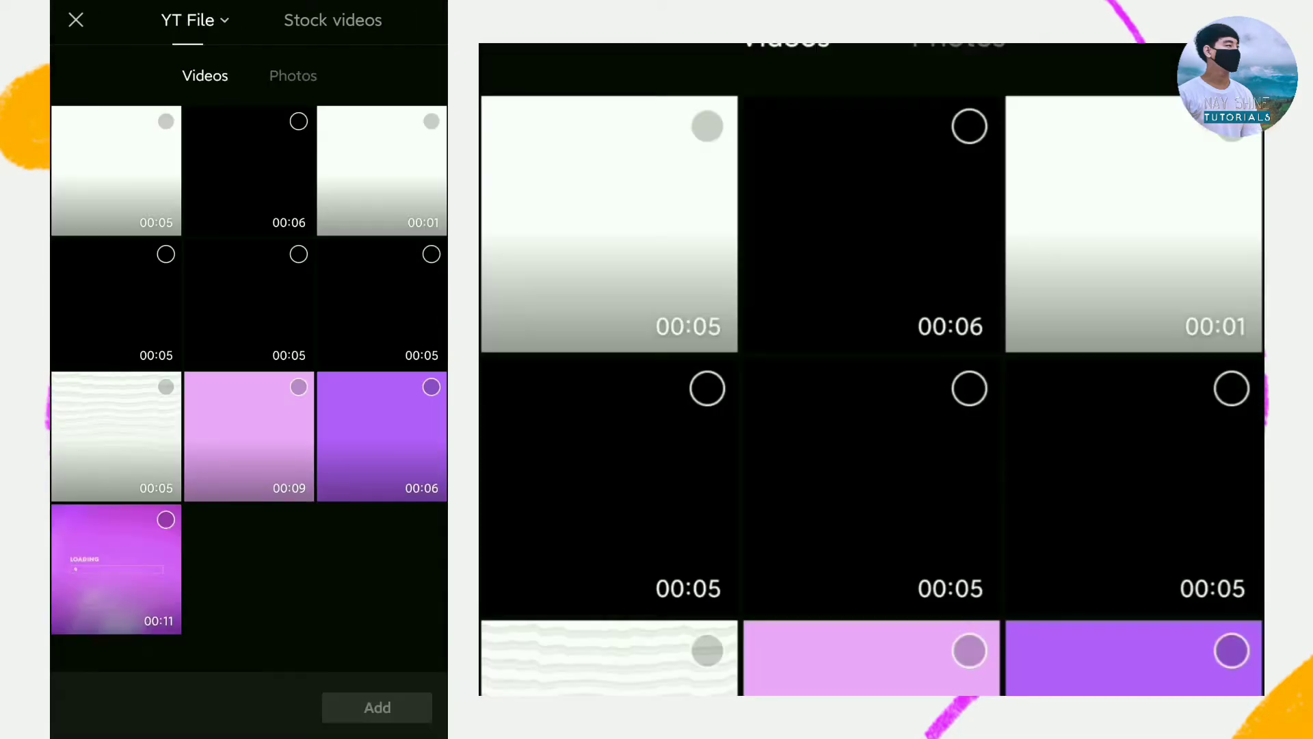
click(624, 254)
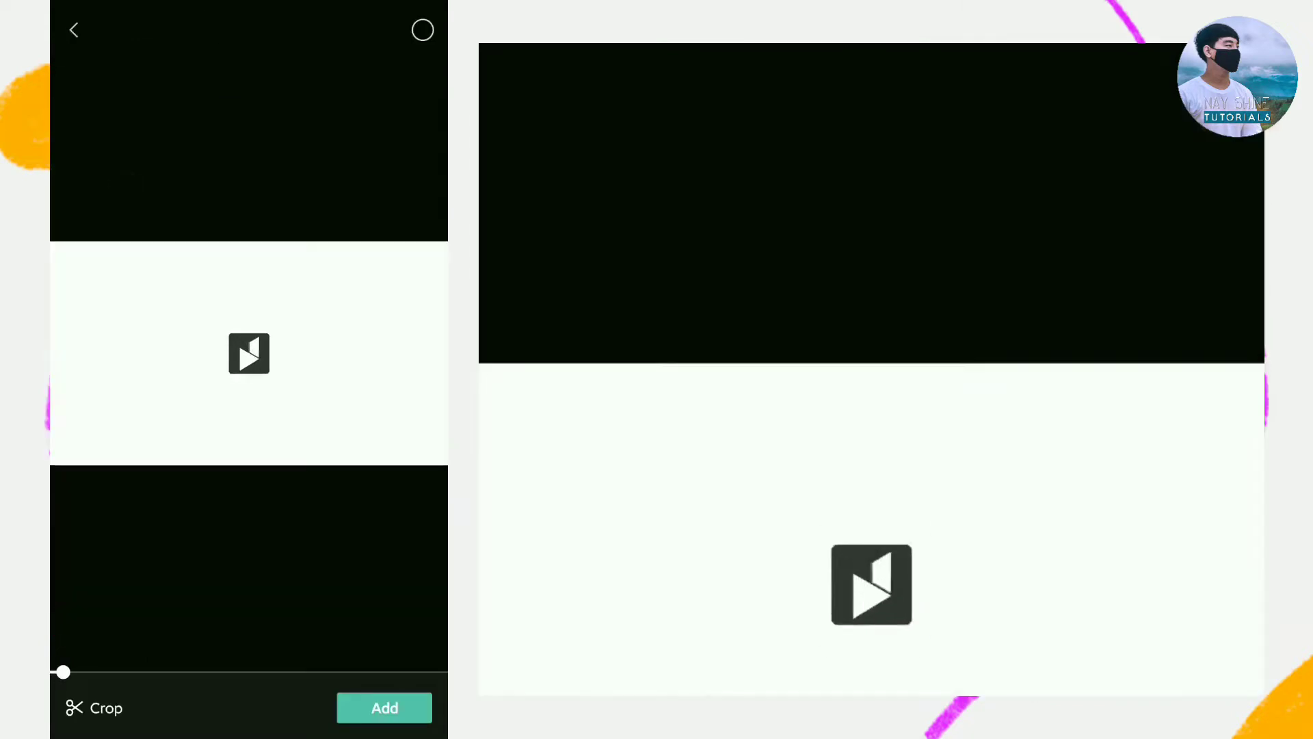
click(384, 707)
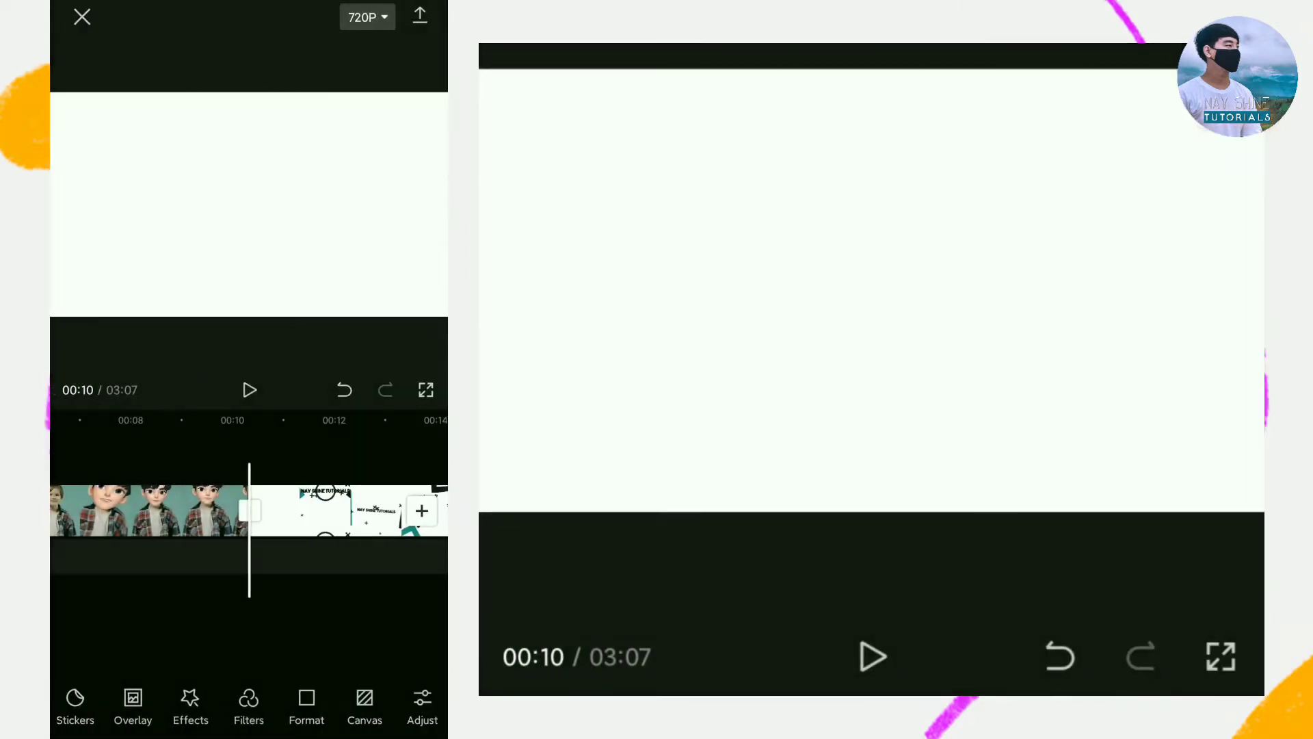
mouse_move(383, 617)
mouse_down()
mouse_move(416, 617)
mouse_move(232, 622)
mouse_up()
click(249, 390)
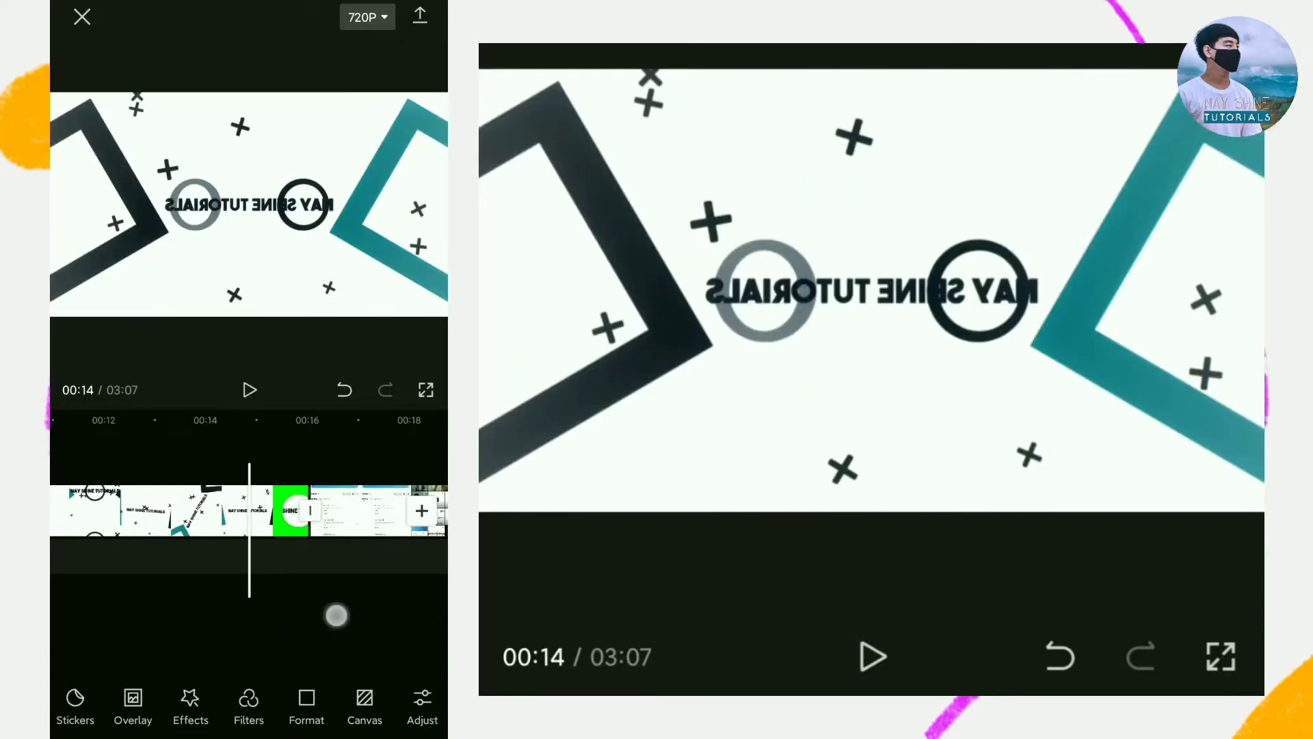
drag(335, 612, 322, 616)
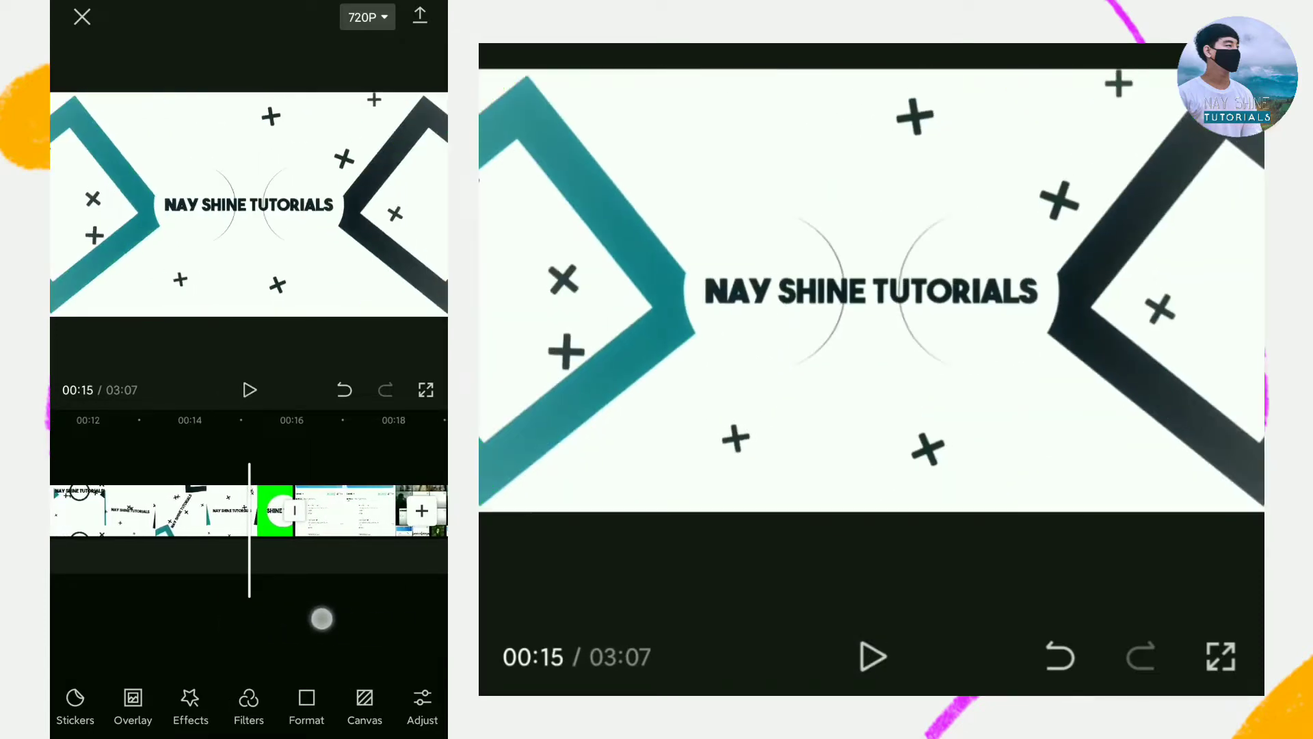
- Delete the short green clip and play back from 00:14 to check
click(308, 520)
click(364, 708)
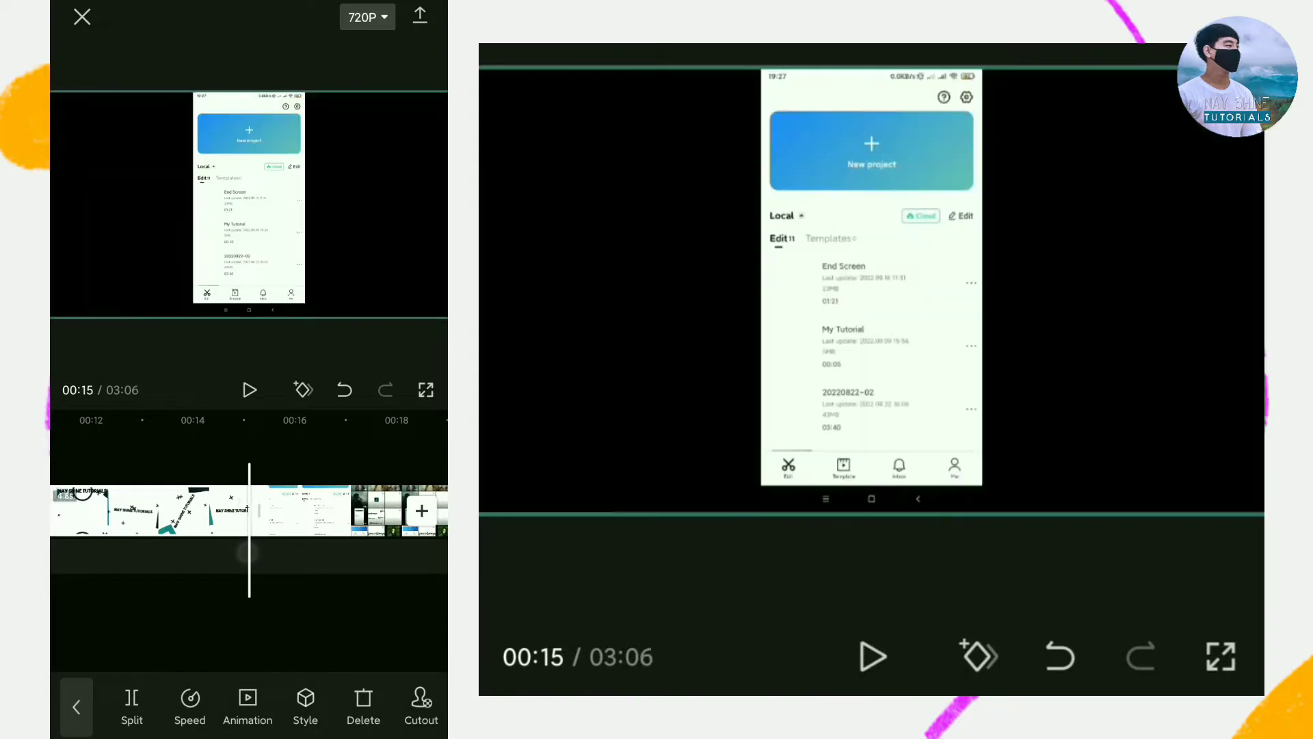
click(219, 604)
click(250, 390)
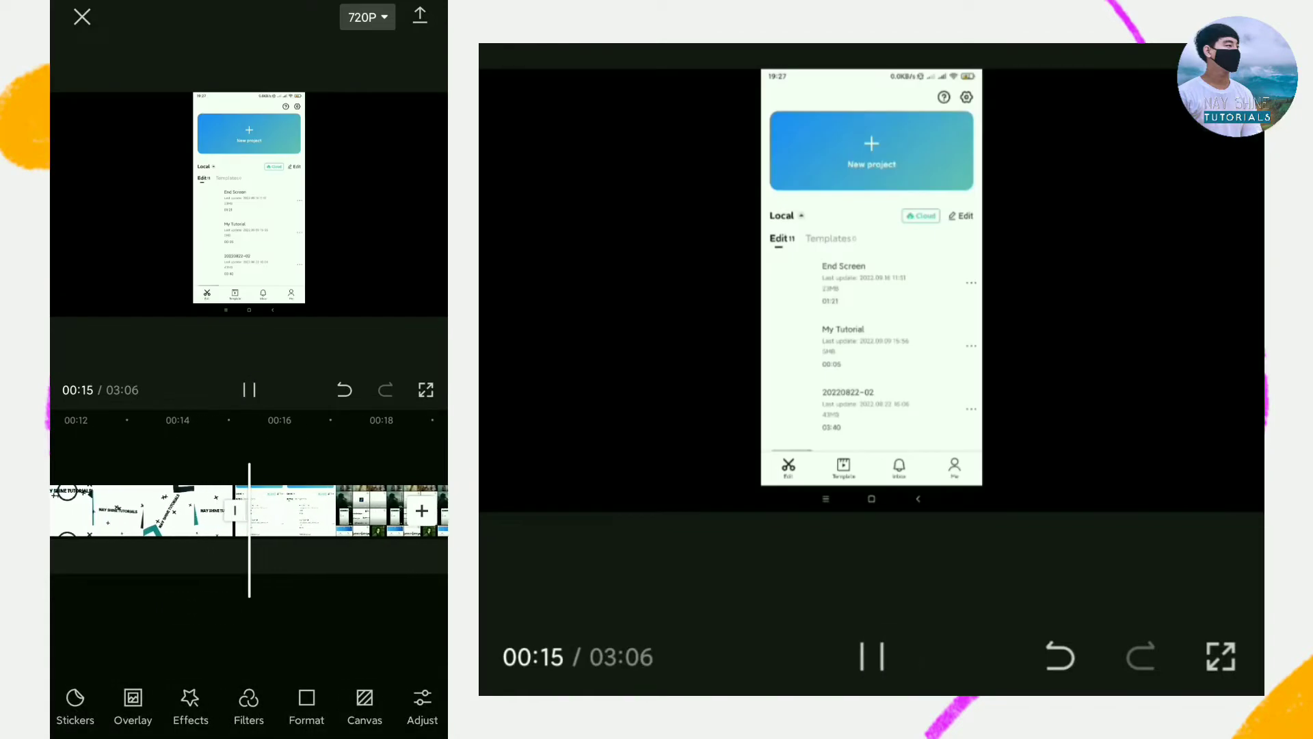
mouse_move(340, 616)
mouse_down()
mouse_move(394, 606)
mouse_move(267, 618)
mouse_up()
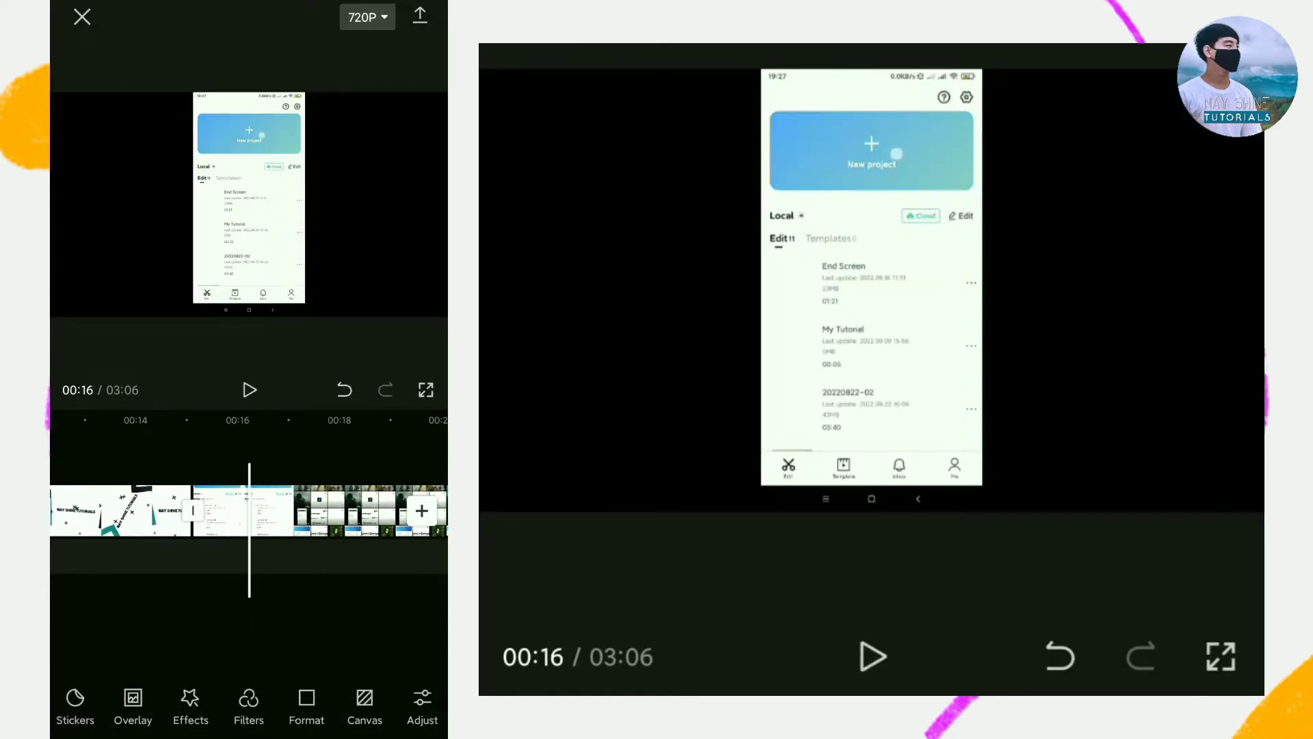
- Apply the neon hexagon canvas background to all clips
click(359, 697)
click(270, 705)
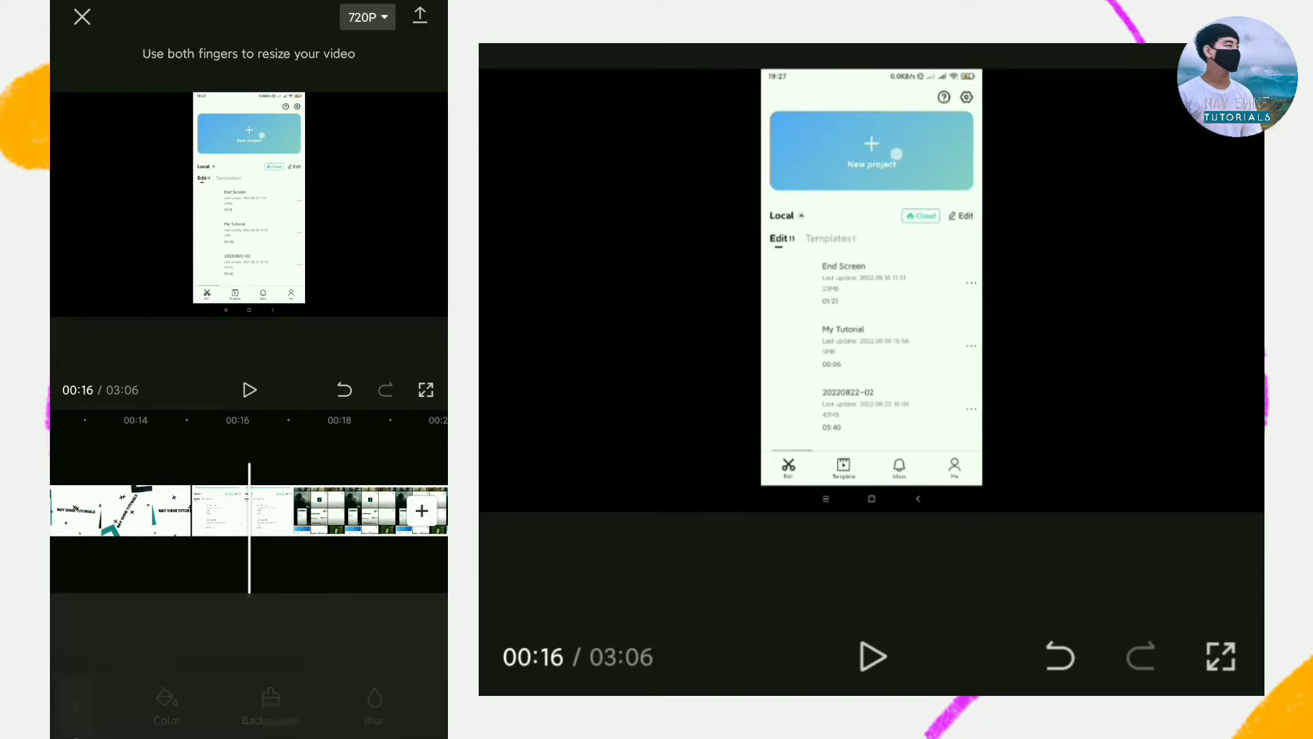
drag(355, 629, 53, 630)
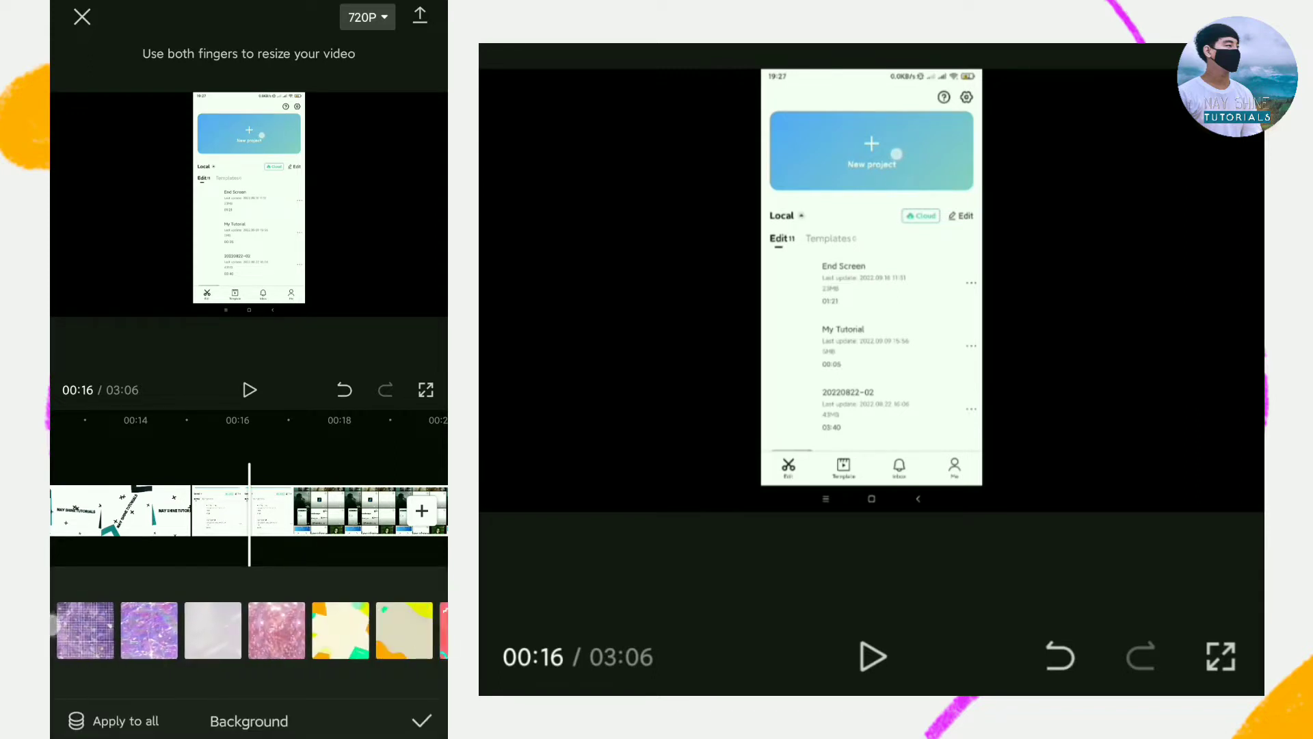
drag(342, 633, 161, 643)
click(215, 629)
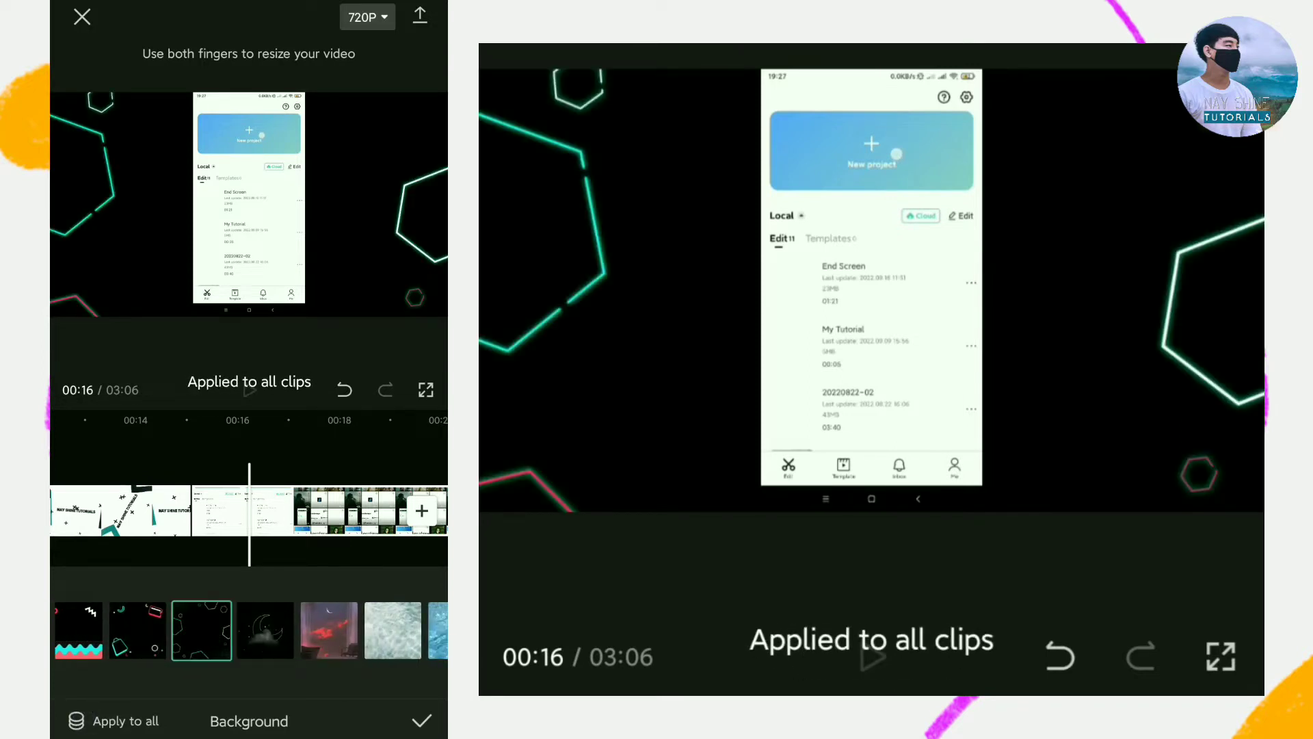
click(422, 720)
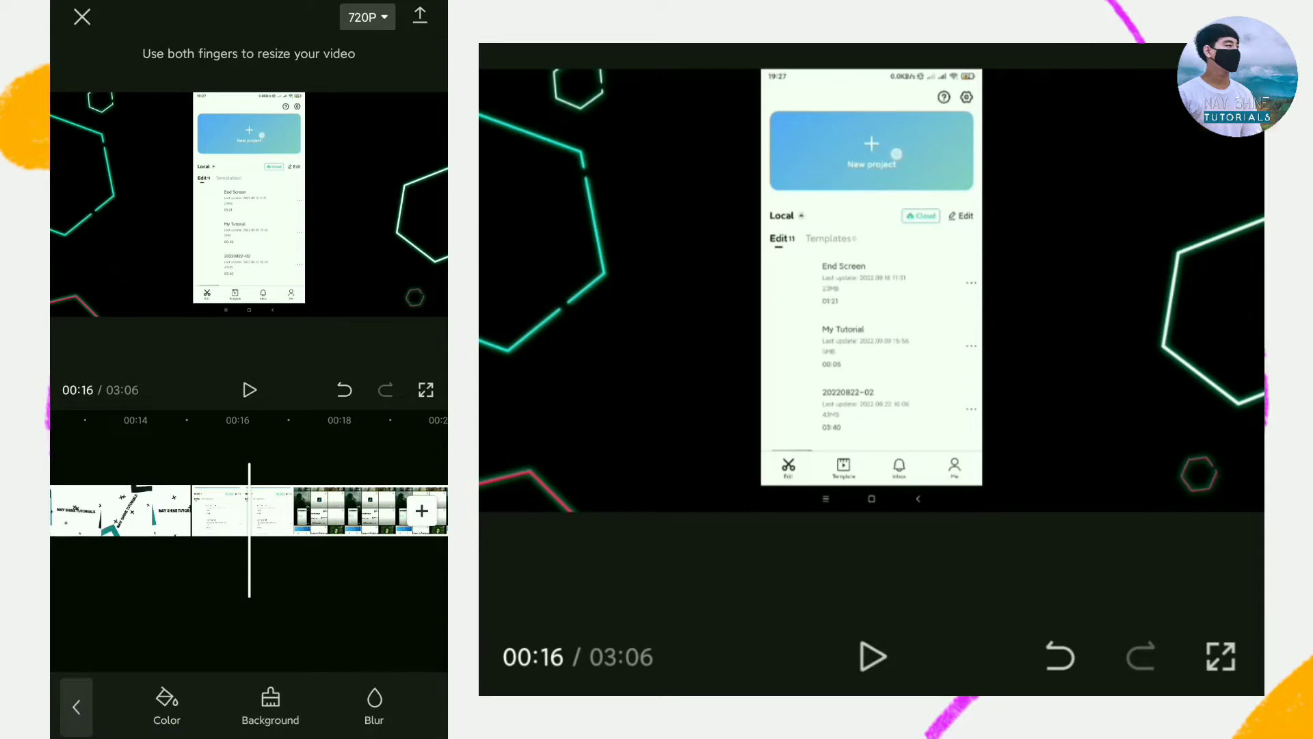
click(71, 708)
mouse_move(103, 622)
mouse_down()
mouse_move(222, 630)
mouse_move(117, 622)
mouse_up()
drag(193, 607, 88, 607)
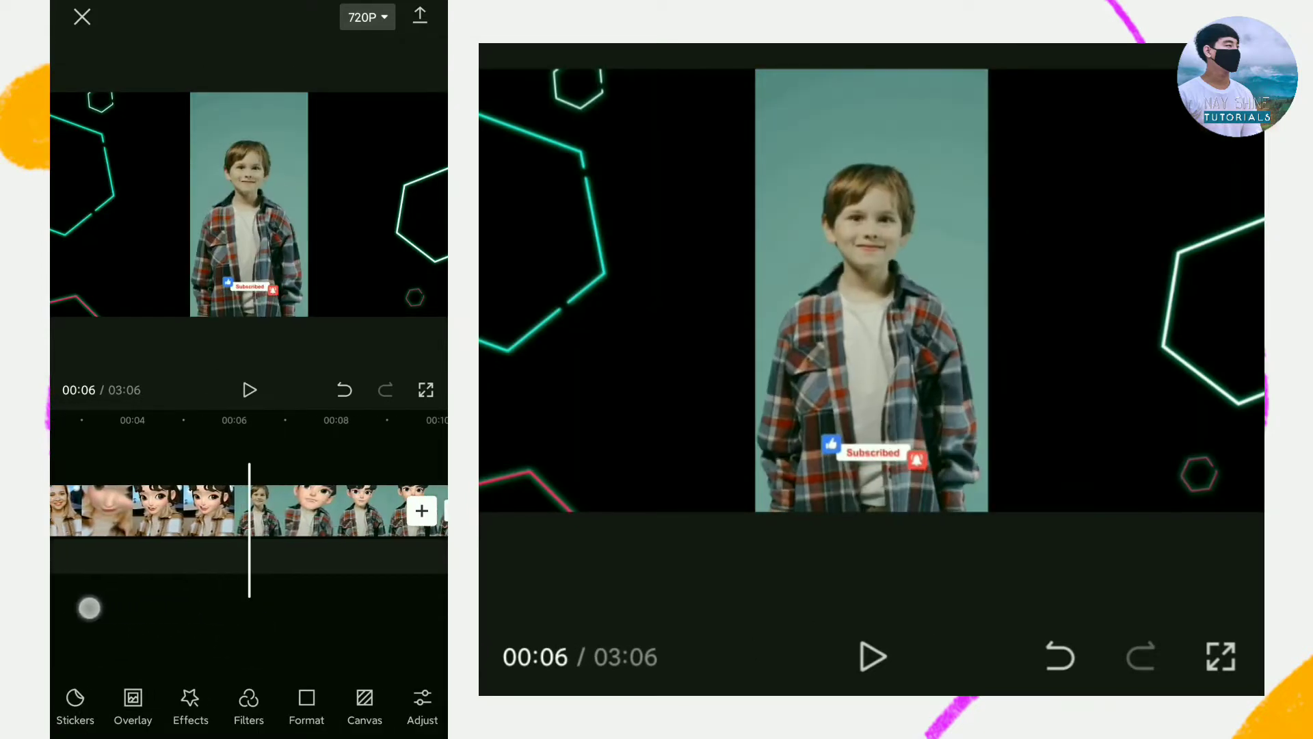
mouse_move(239, 615)
mouse_down()
mouse_move(82, 610)
mouse_move(138, 601)
mouse_up()
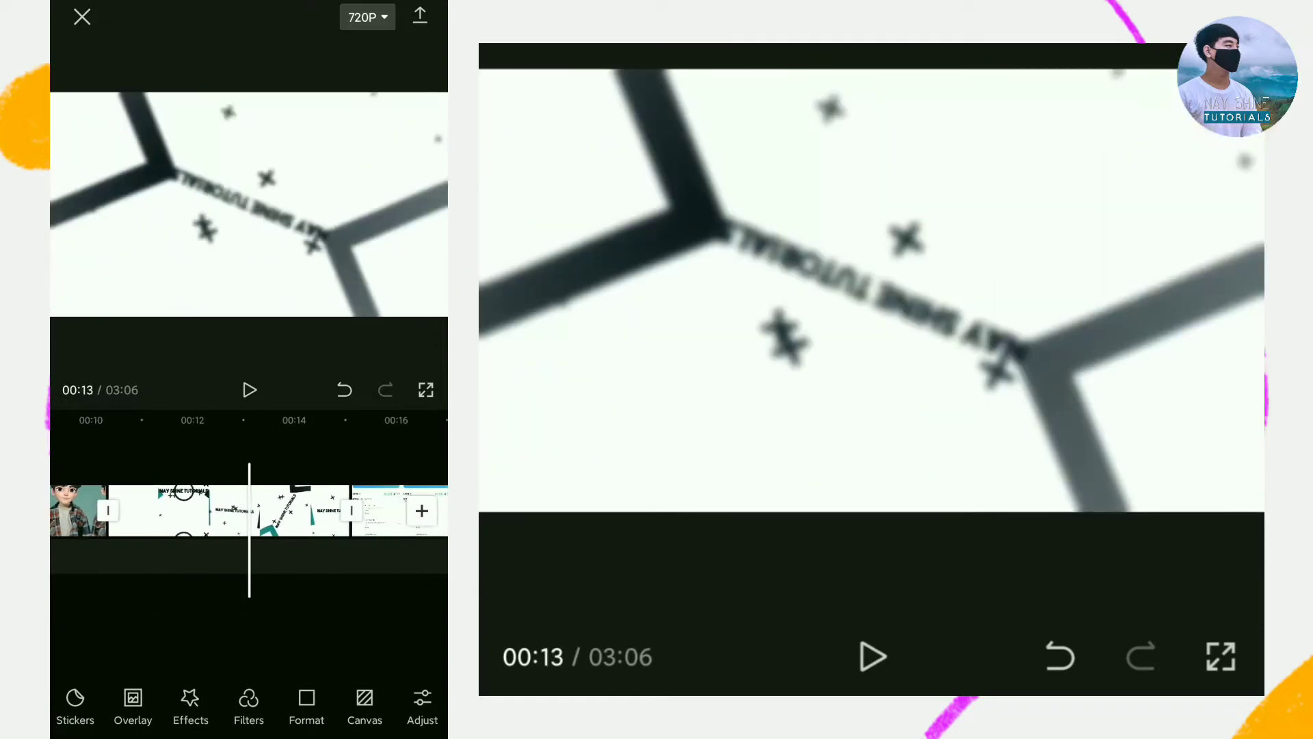
mouse_move(271, 601)
mouse_down()
mouse_move(168, 600)
mouse_move(305, 616)
mouse_move(200, 636)
mouse_move(225, 639)
mouse_move(352, 610)
mouse_move(225, 596)
mouse_up()
click(273, 510)
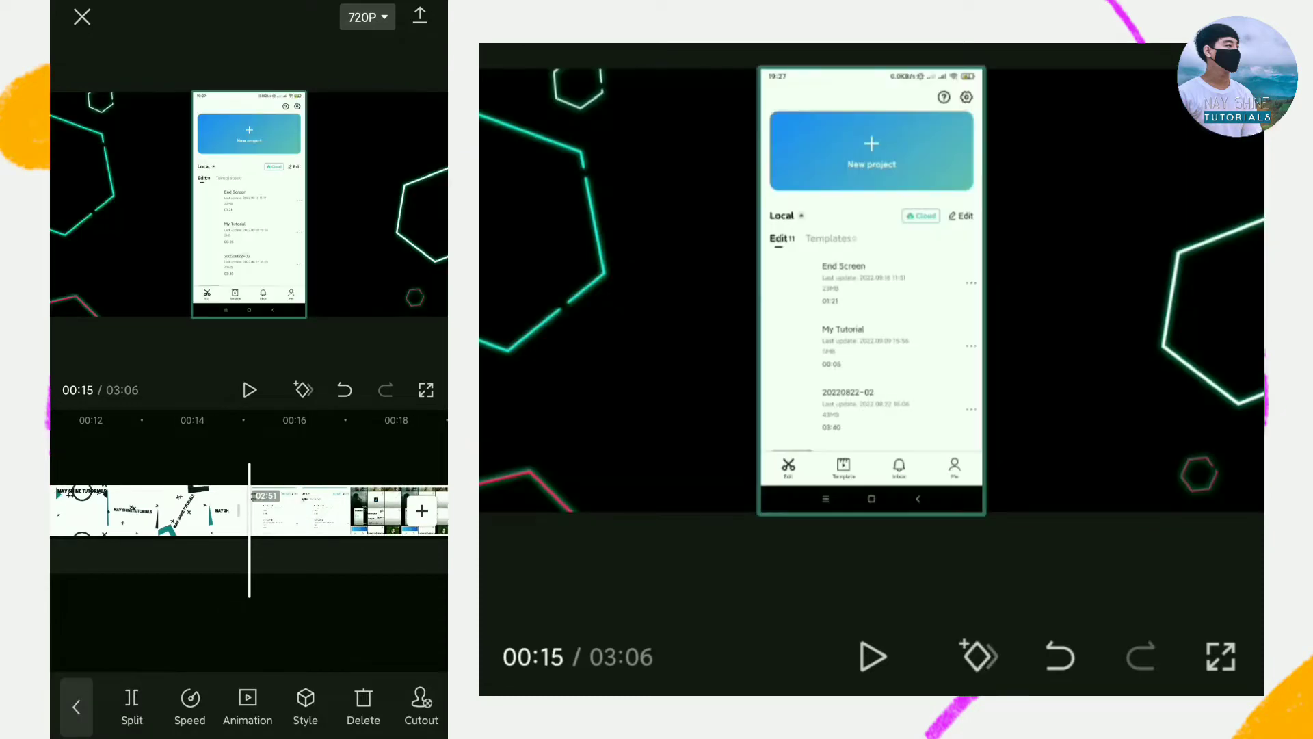
- Add the 02:51 phone screen recording as an overlay clip and select it
click(249, 616)
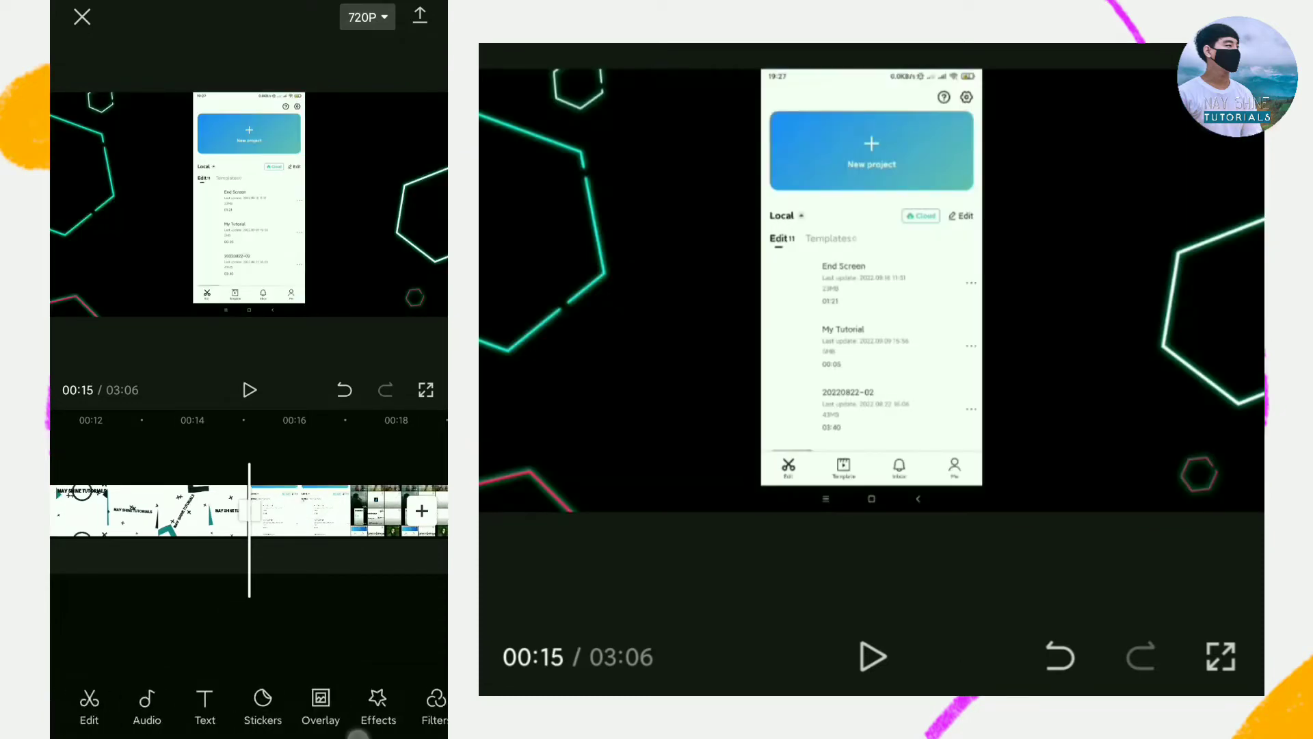
click(321, 705)
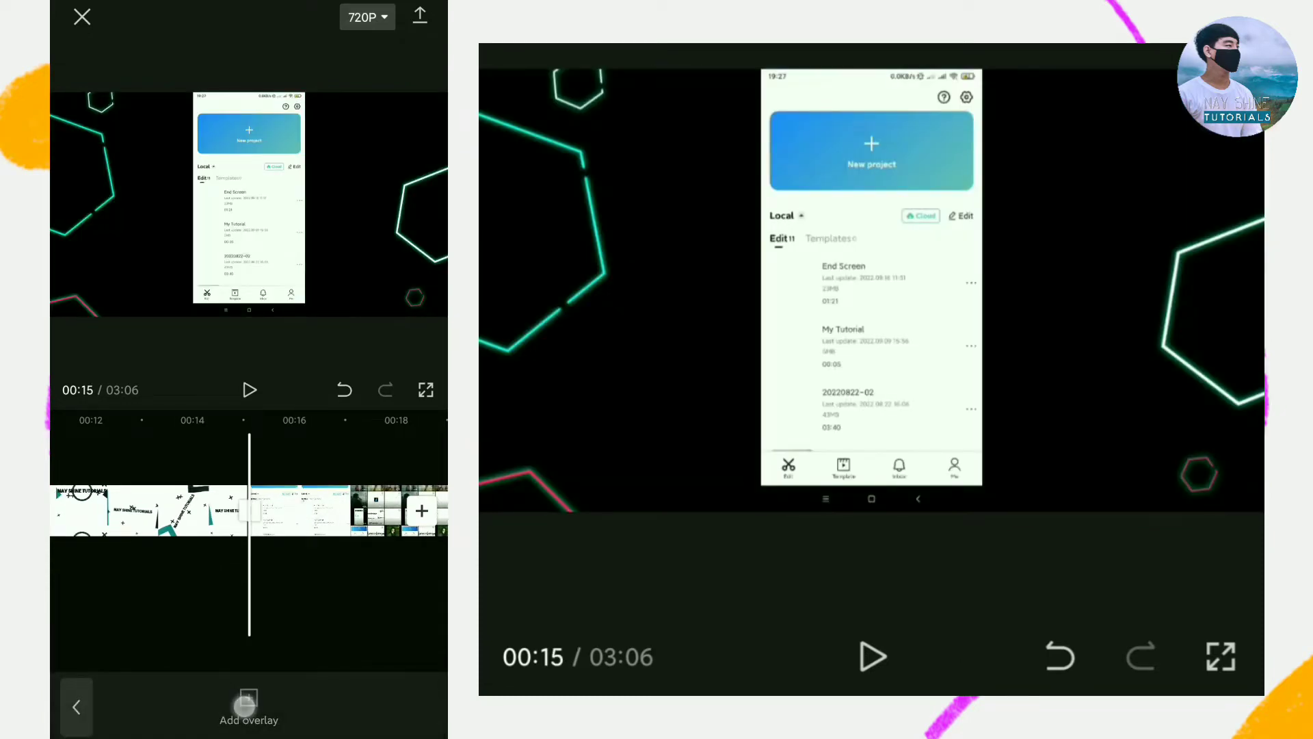
click(244, 706)
click(202, 14)
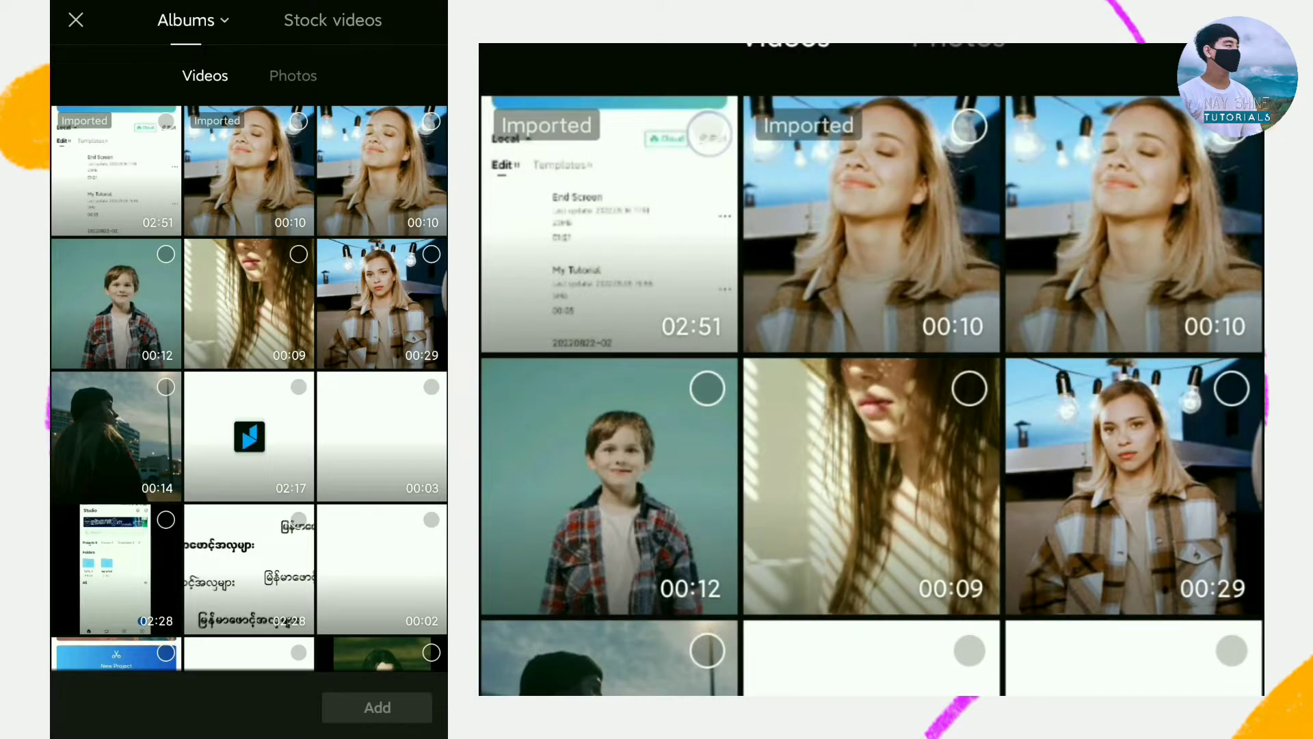
click(166, 122)
click(376, 707)
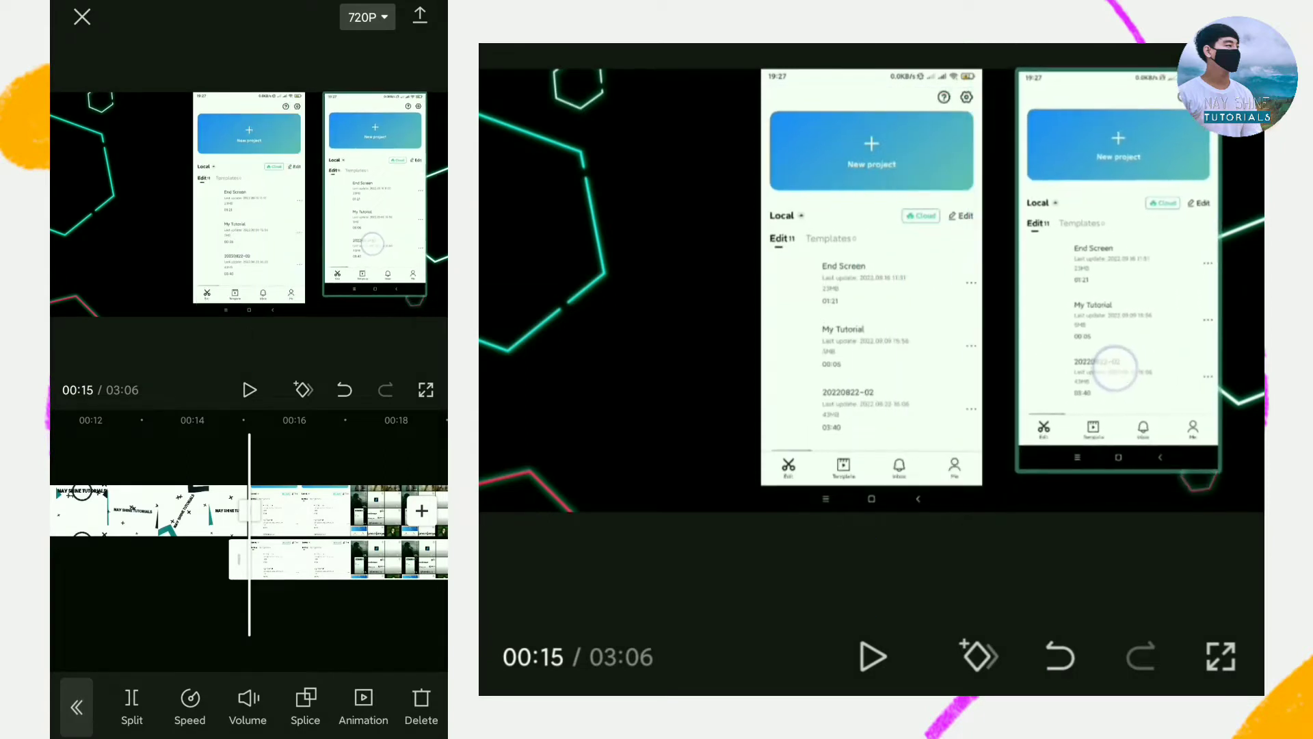
click(347, 616)
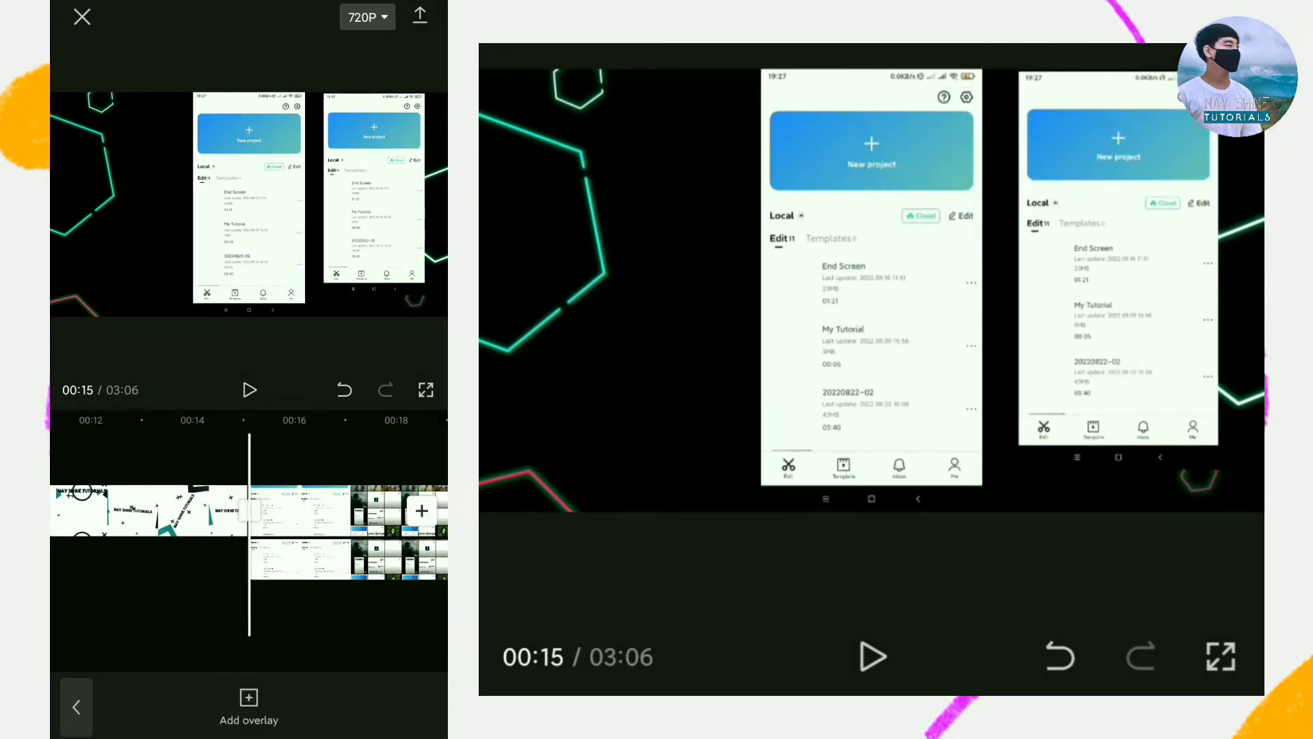
click(250, 206)
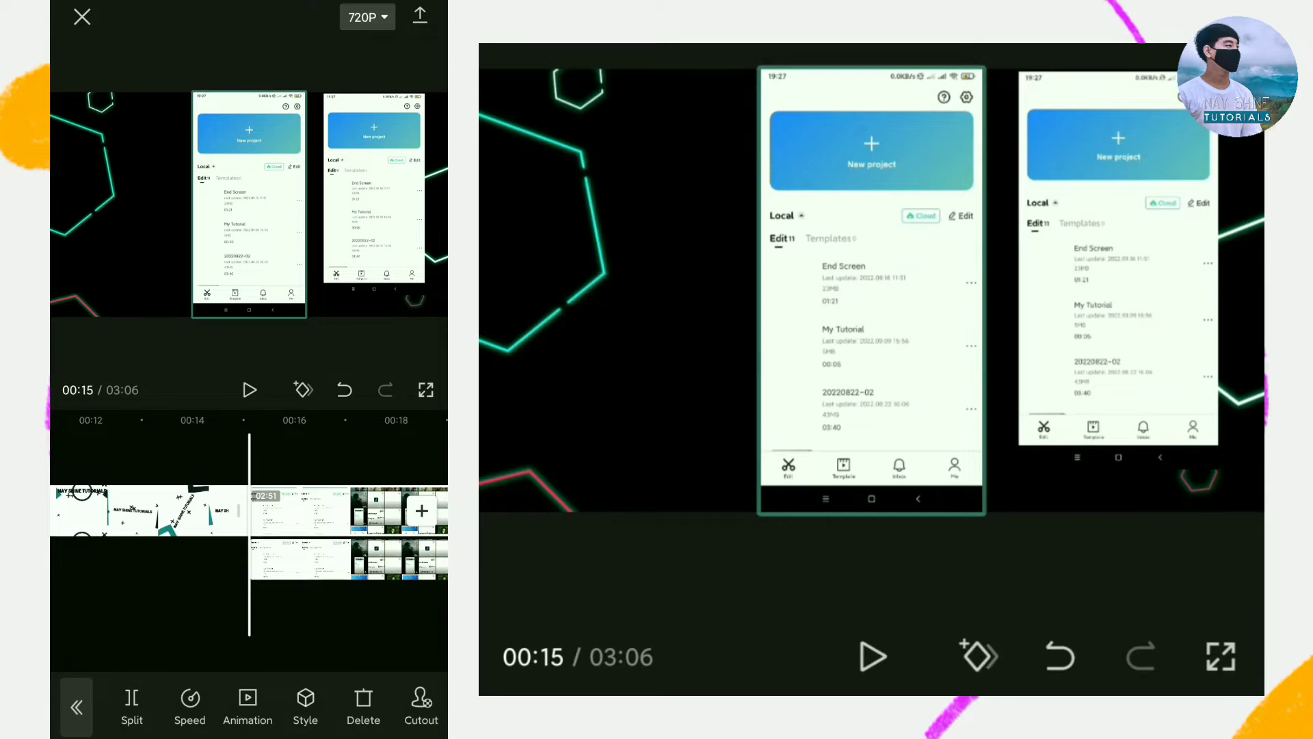
mouse_move(355, 626)
mouse_down()
mouse_move(284, 627)
mouse_move(312, 624)
mouse_up()
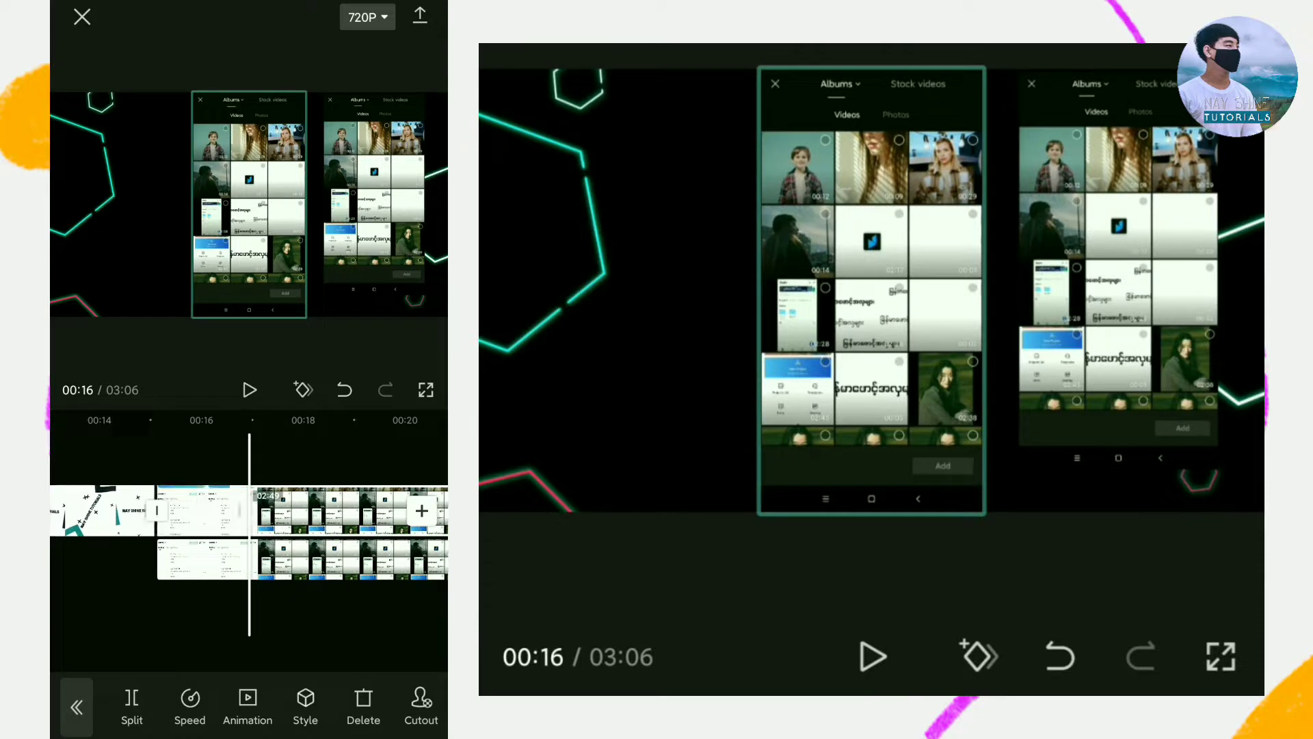
- Drag the overlay and main recordings in the preview so they sit side by side
click(198, 559)
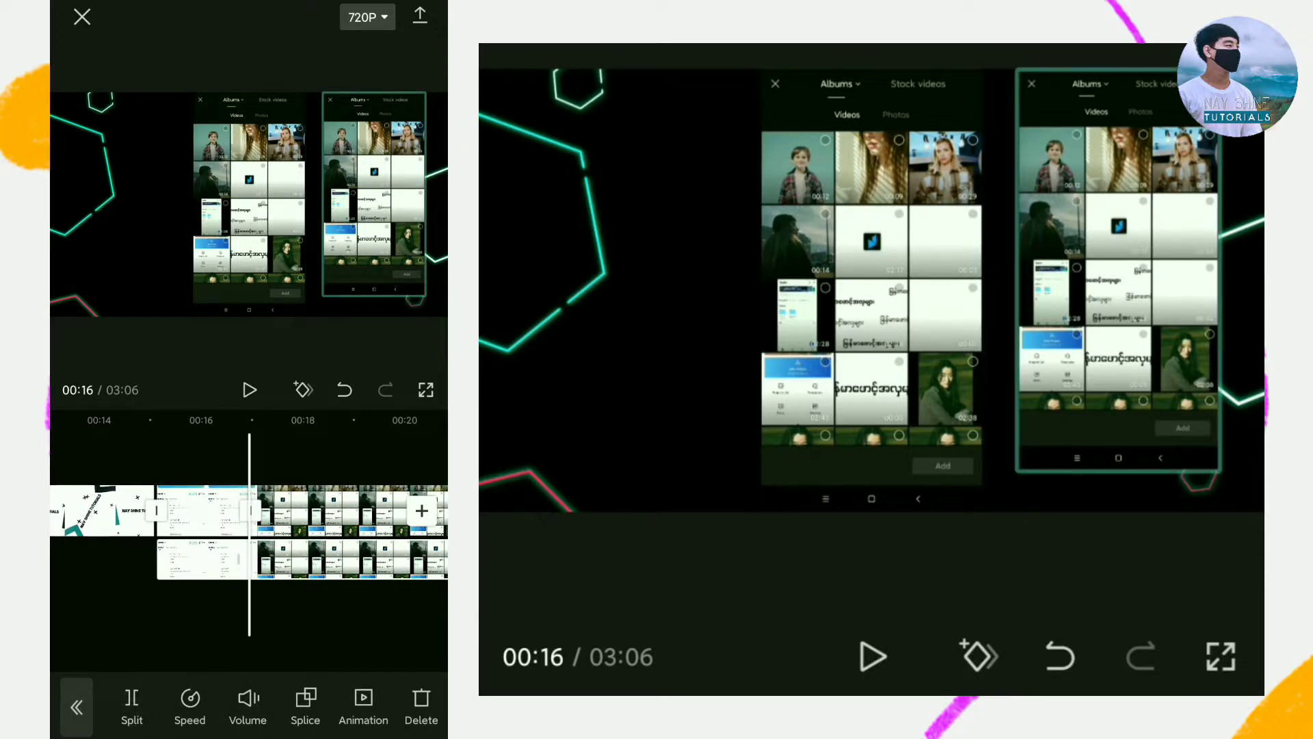
drag(255, 620, 223, 625)
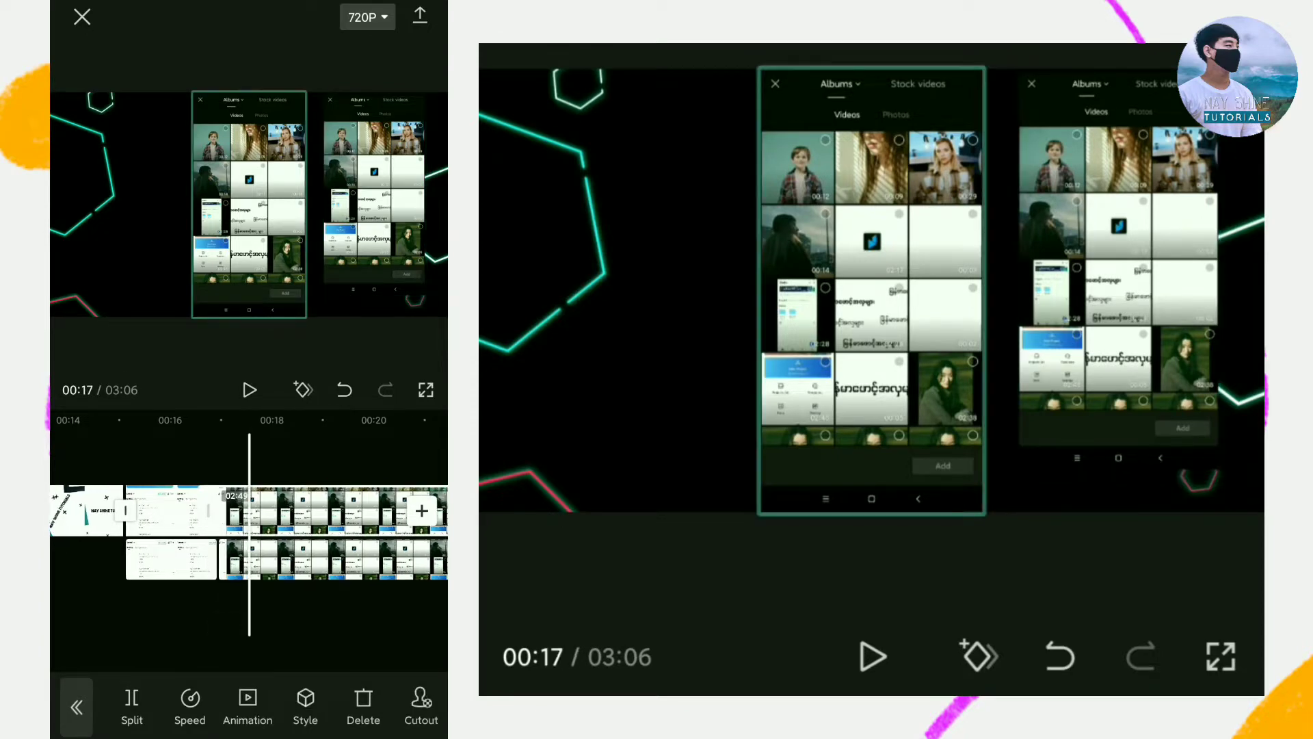
drag(240, 232, 141, 232)
click(344, 389)
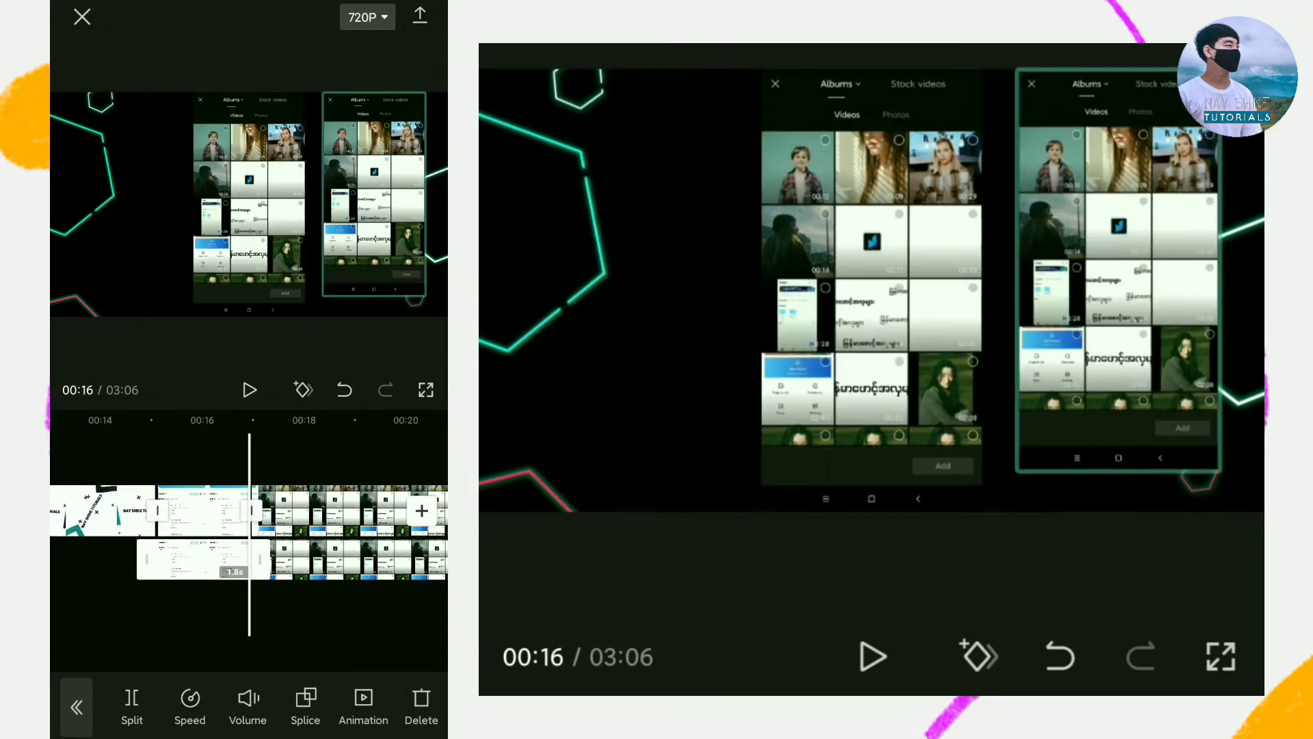
mouse_move(325, 621)
mouse_down()
mouse_move(376, 622)
mouse_move(208, 622)
mouse_up()
click(315, 619)
drag(426, 266, 370, 265)
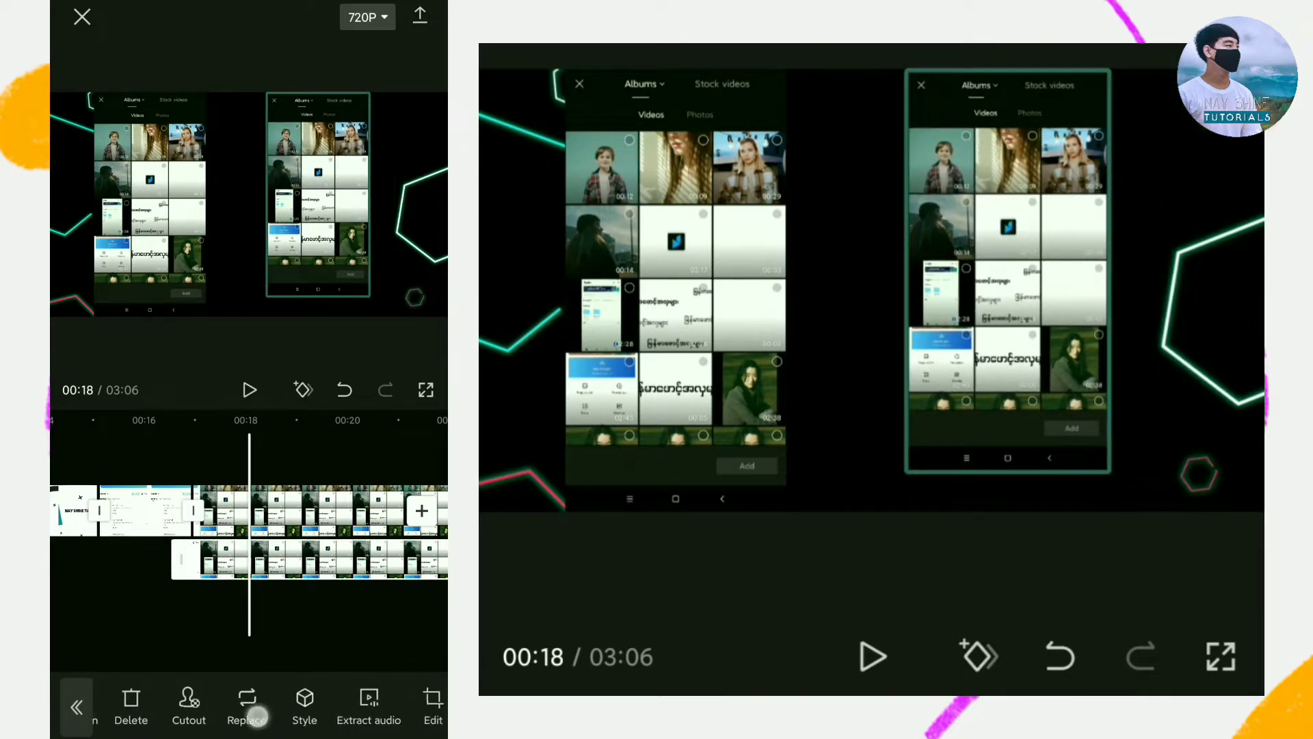
- Crop the main recording to enlarge it within its frame
click(380, 705)
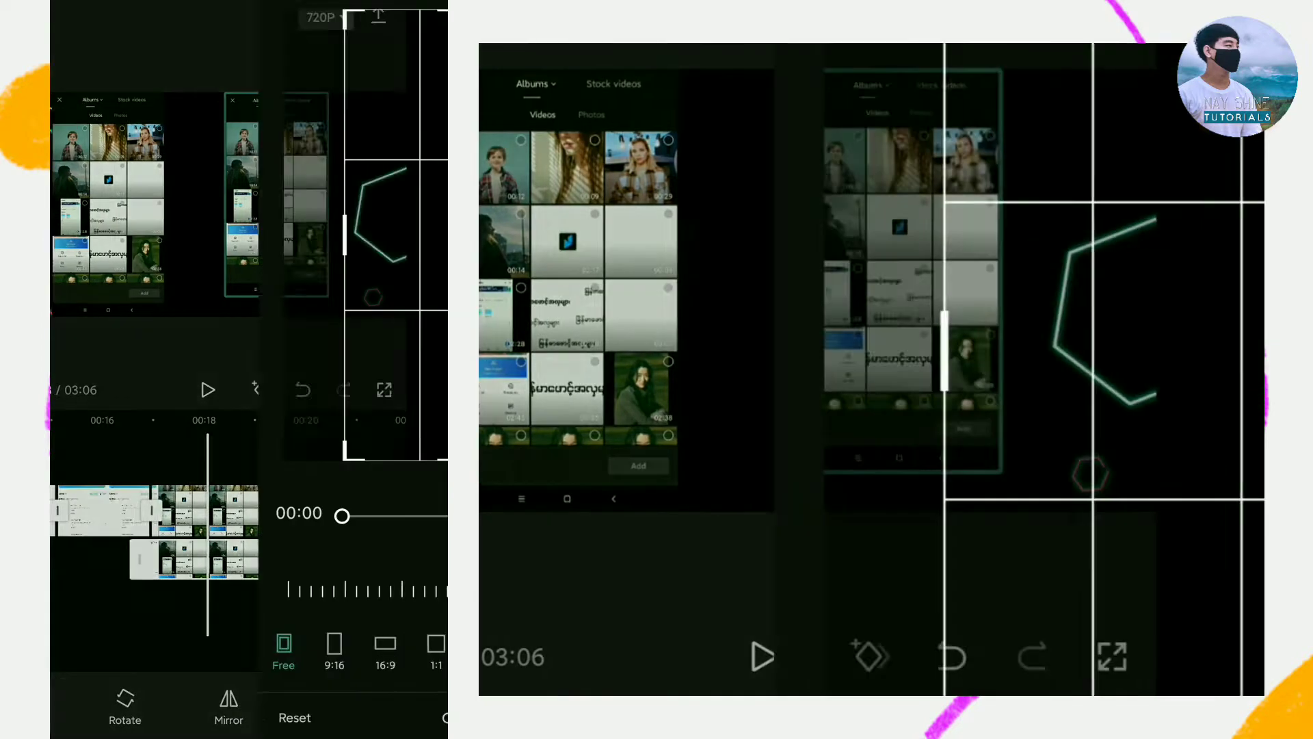
drag(185, 206, 184, 176)
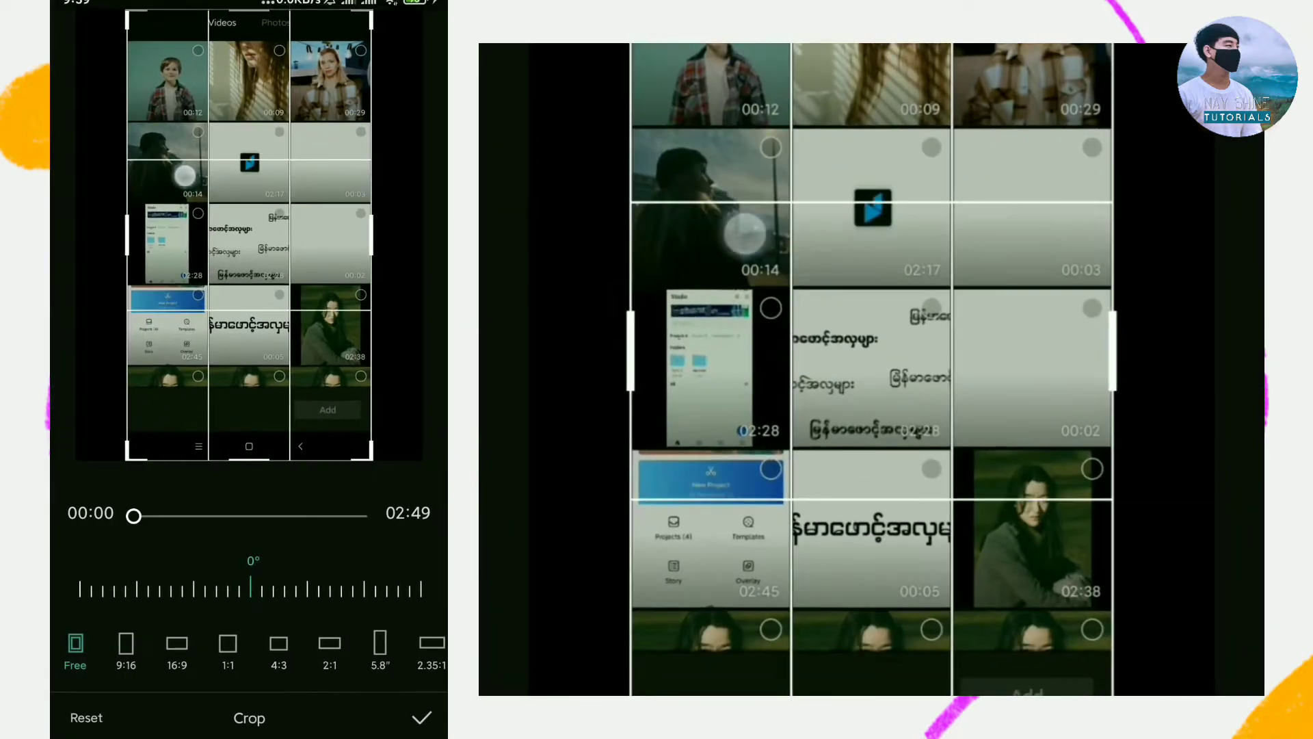
click(421, 717)
drag(314, 618, 102, 622)
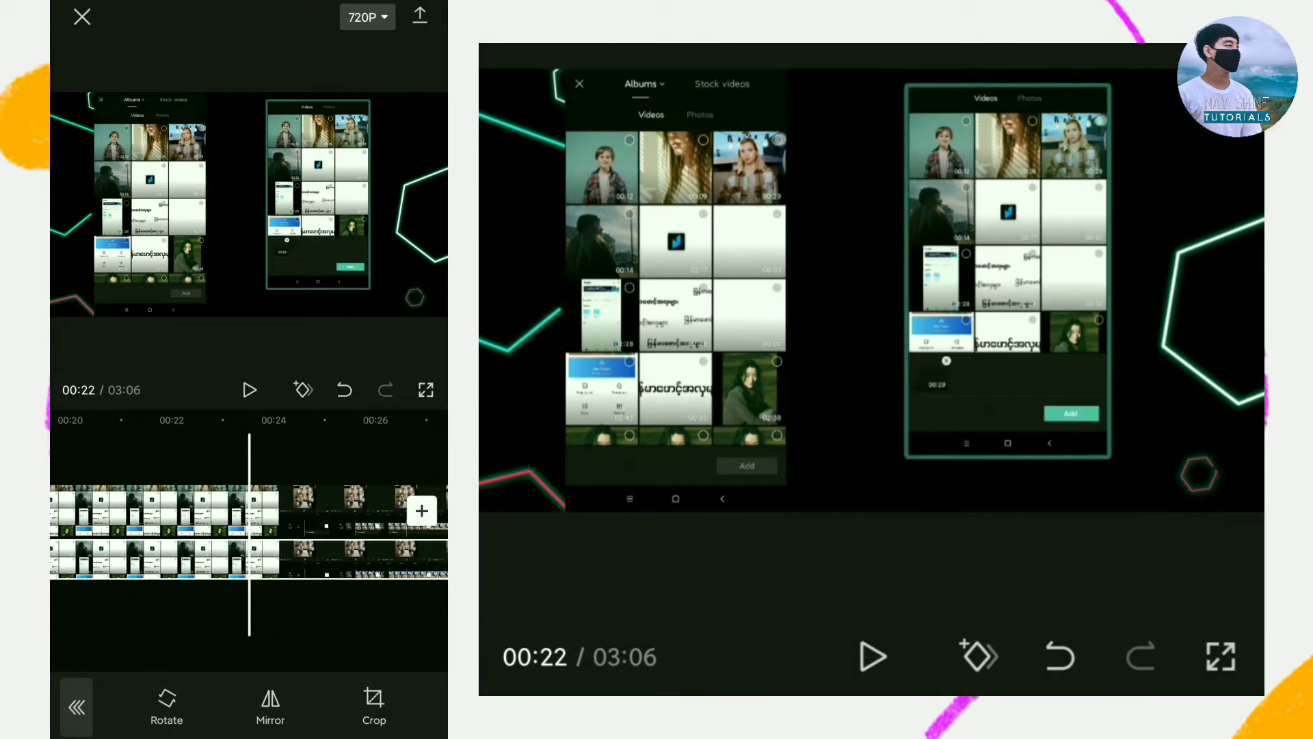
drag(190, 630, 153, 630)
- Drag the overlay's Free crop edges in from the sides, top and bottom
click(373, 704)
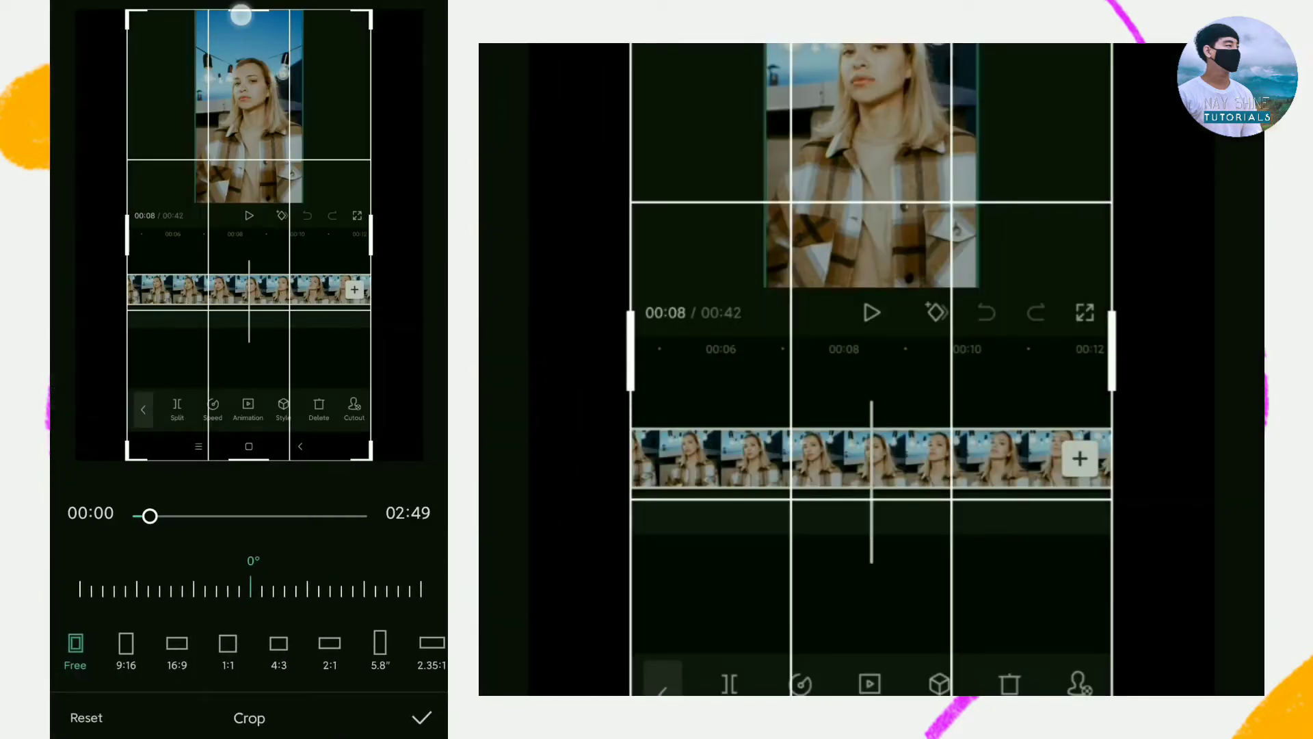
drag(241, 14, 191, 137)
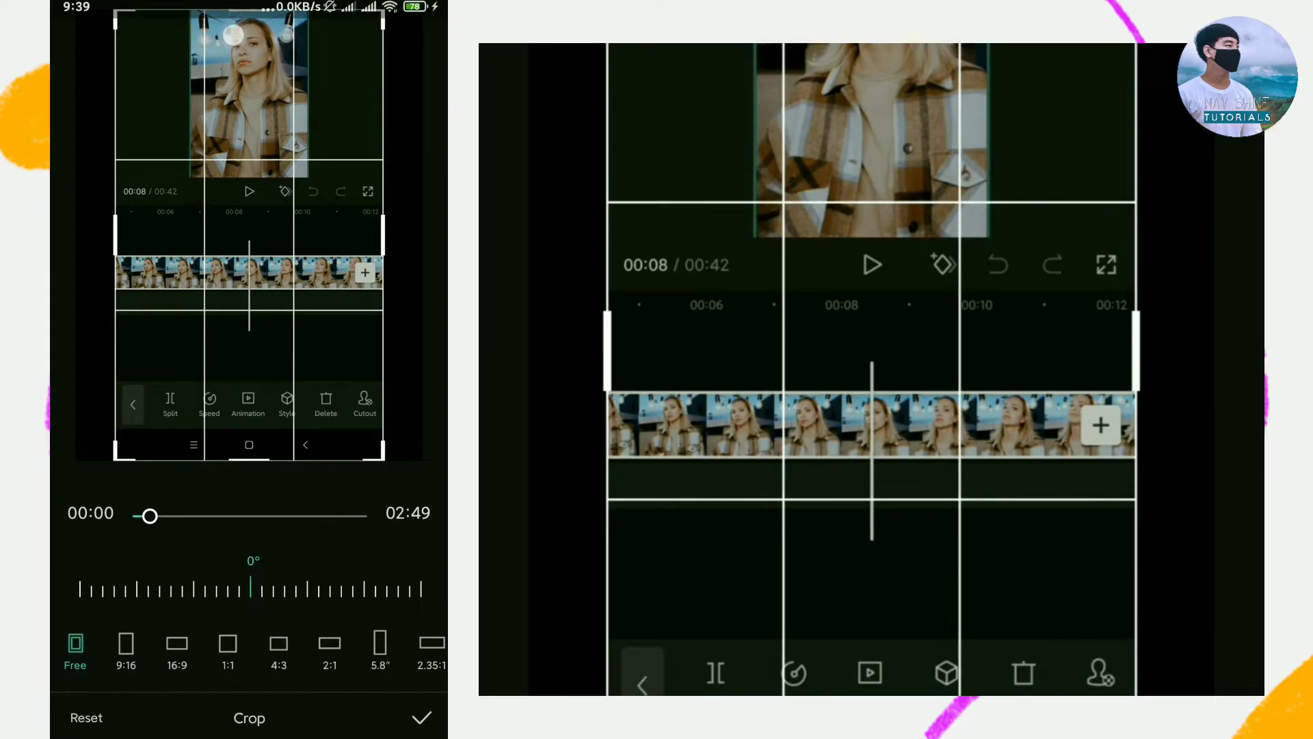
drag(192, 330, 114, 293)
drag(191, 378, 212, 375)
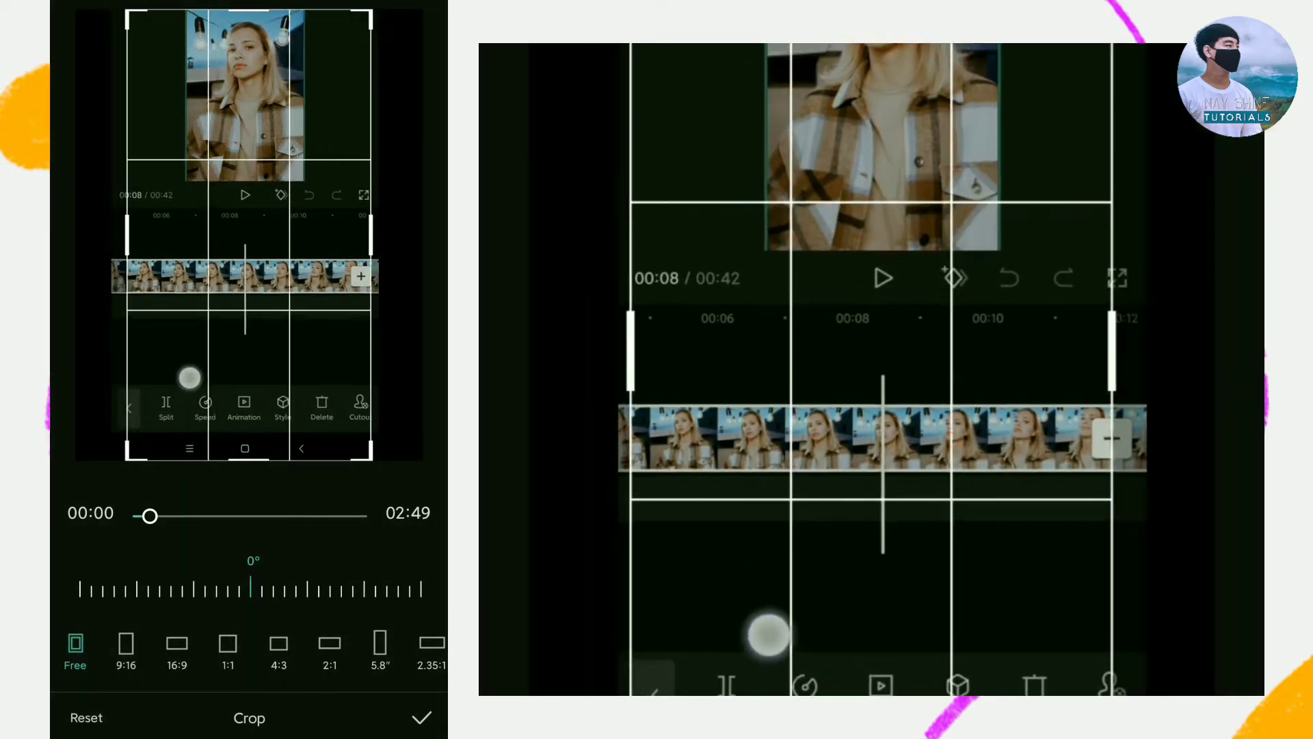
drag(127, 234, 61, 244)
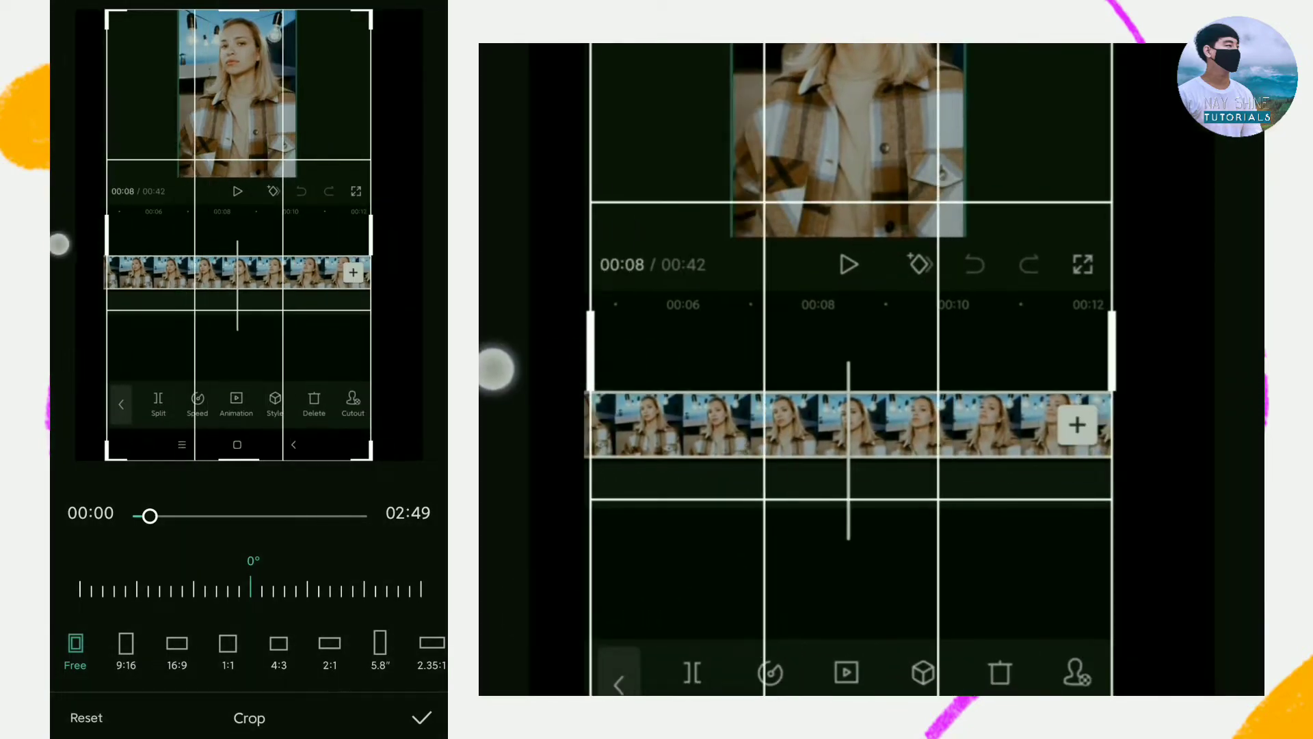
drag(371, 234, 380, 235)
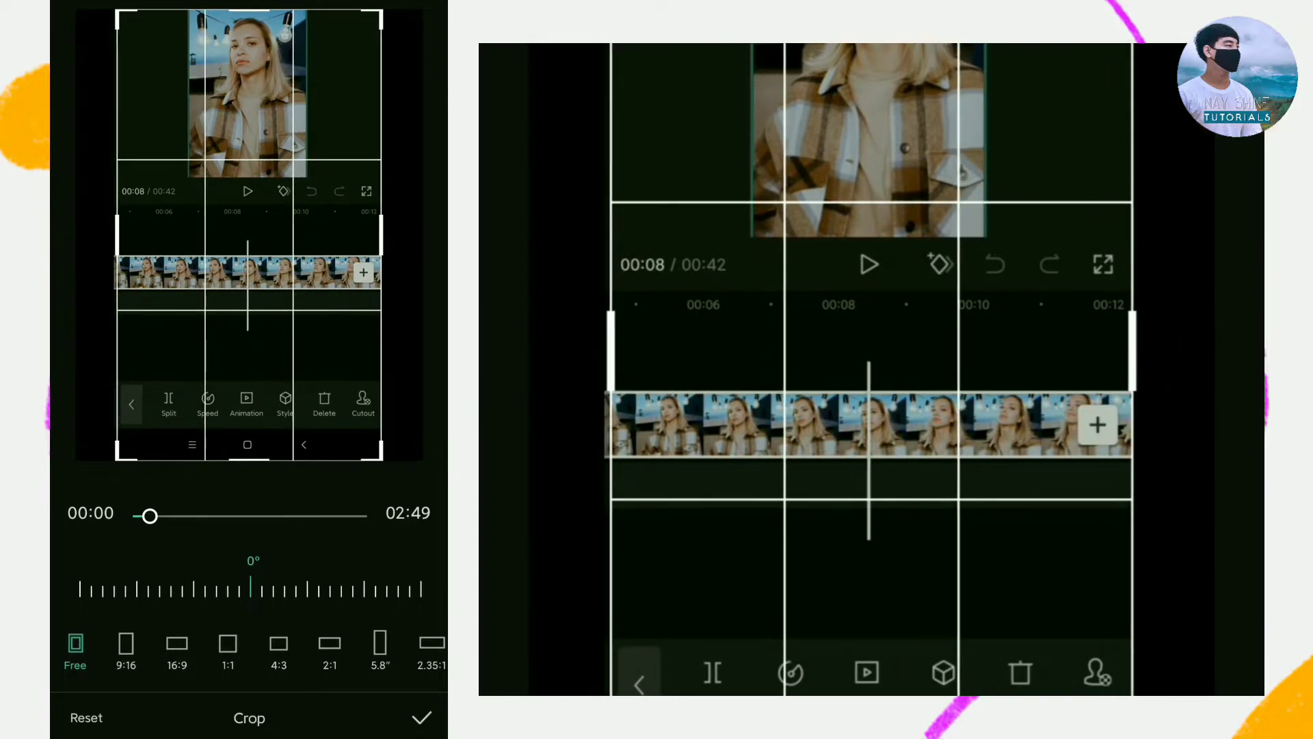
drag(226, 458, 216, 431)
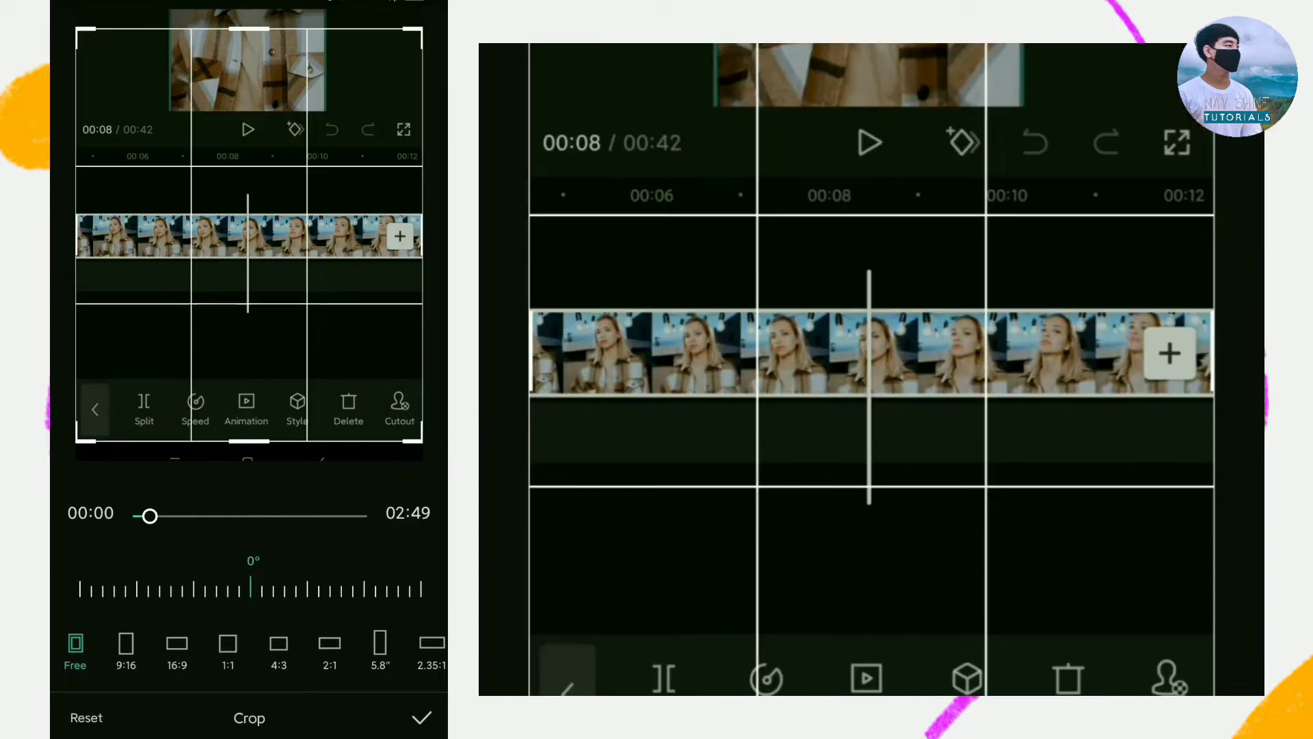
drag(212, 26, 200, 115)
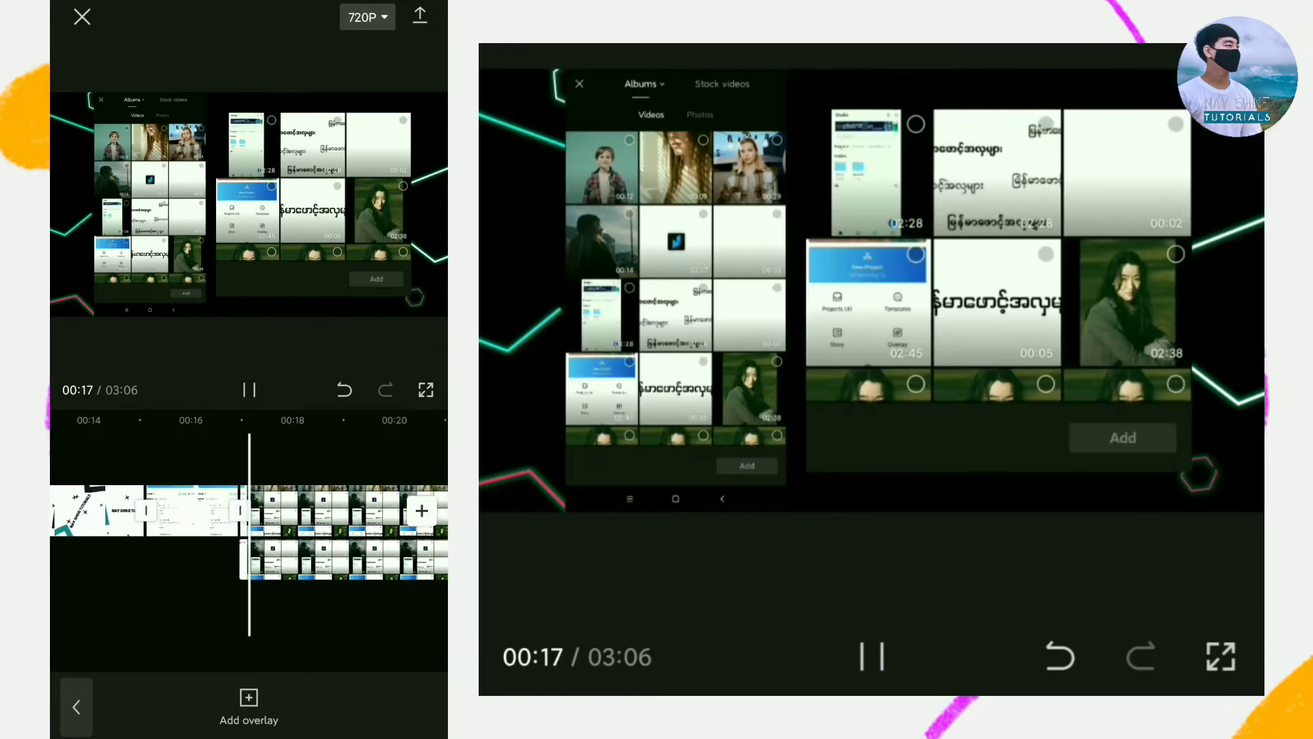
- Scrub through the timeline to review both recordings side by side on the hexagon background
mouse_move(212, 606)
mouse_down()
mouse_move(191, 607)
mouse_move(255, 618)
mouse_move(185, 621)
mouse_up()
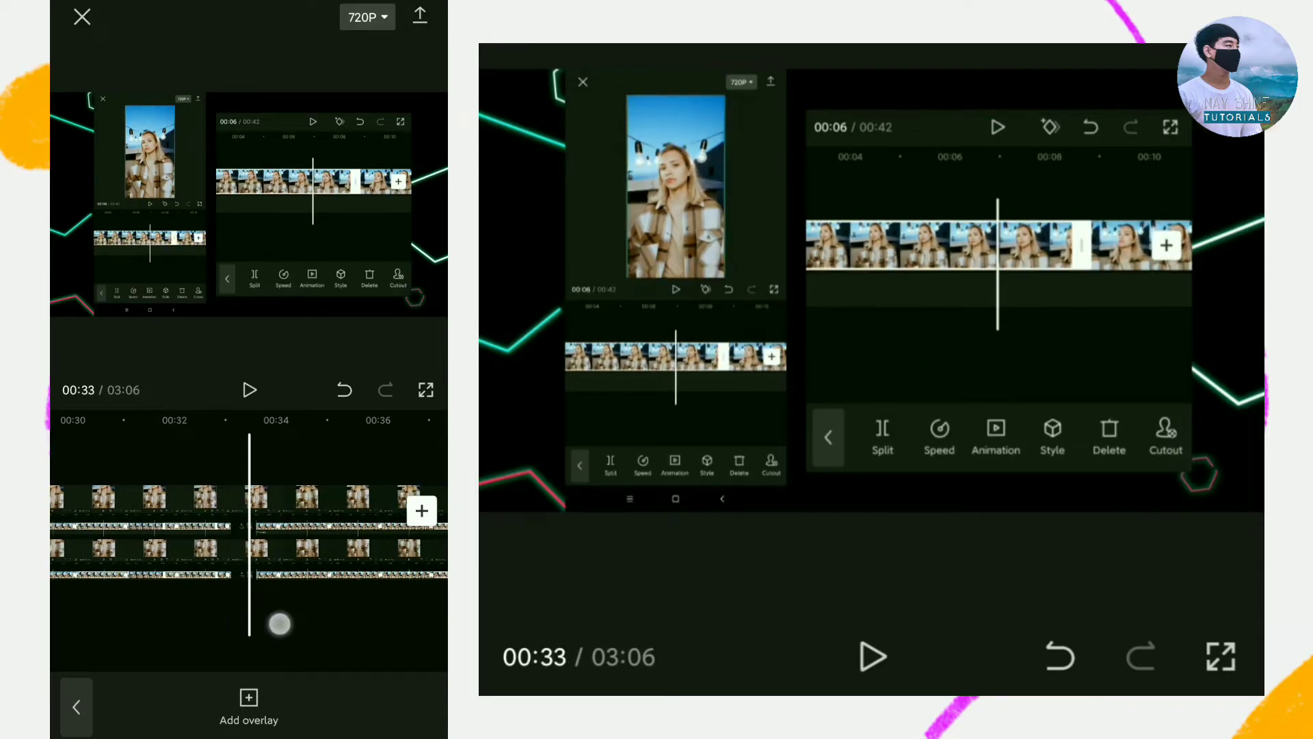
mouse_move(278, 621)
mouse_down()
mouse_move(182, 625)
mouse_move(161, 609)
mouse_move(226, 614)
mouse_up()
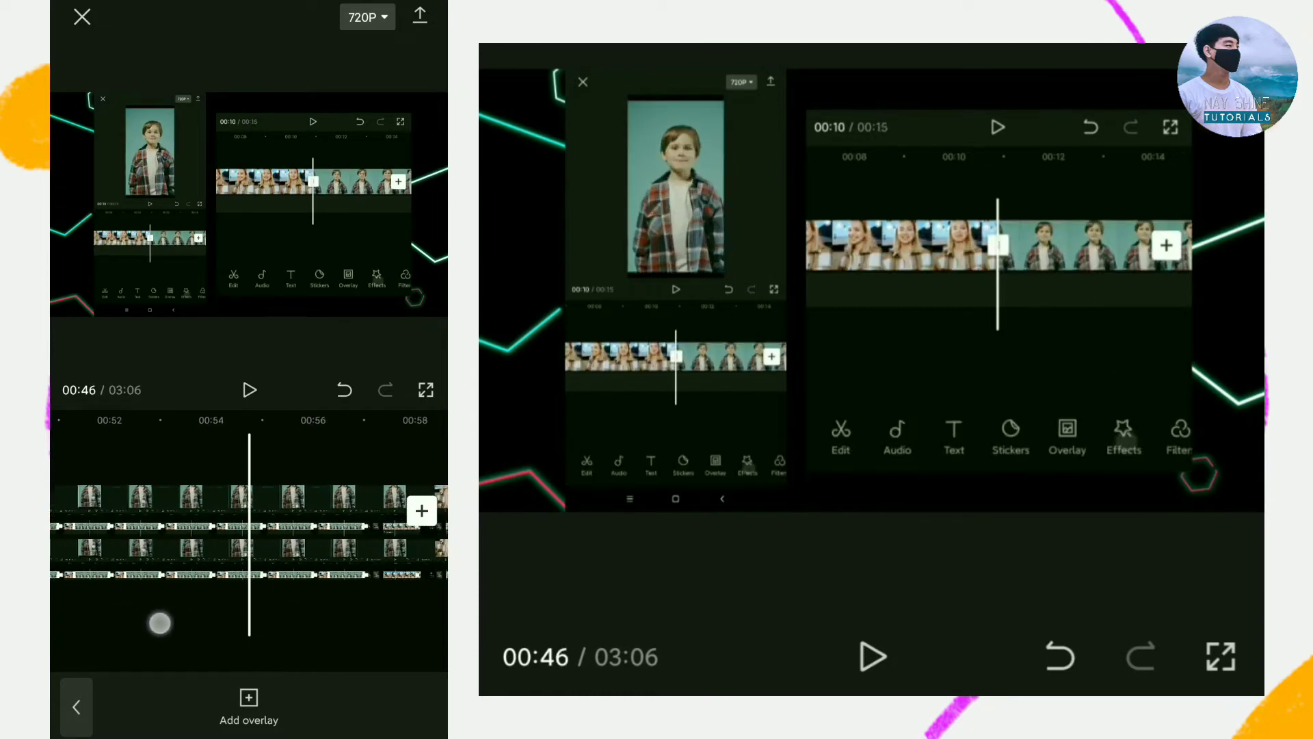
drag(301, 628, 172, 623)
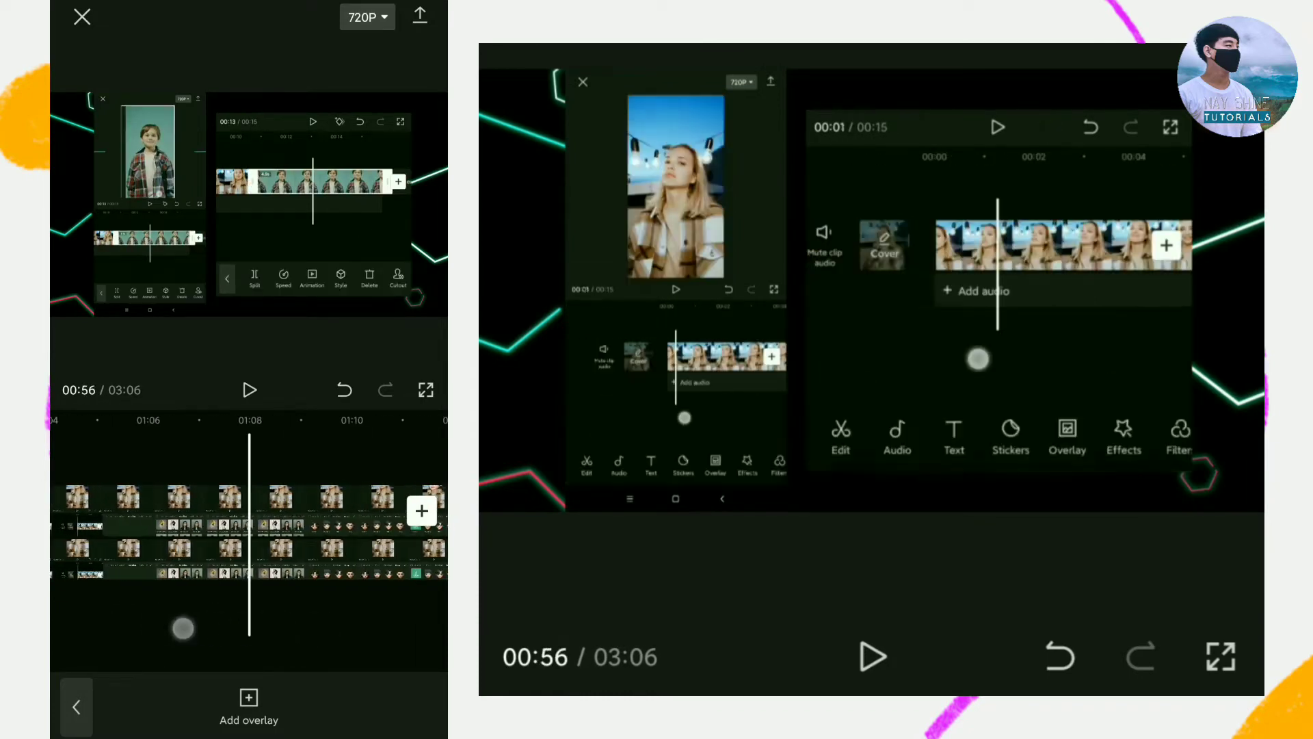
drag(321, 627, 189, 628)
drag(275, 631, 257, 631)
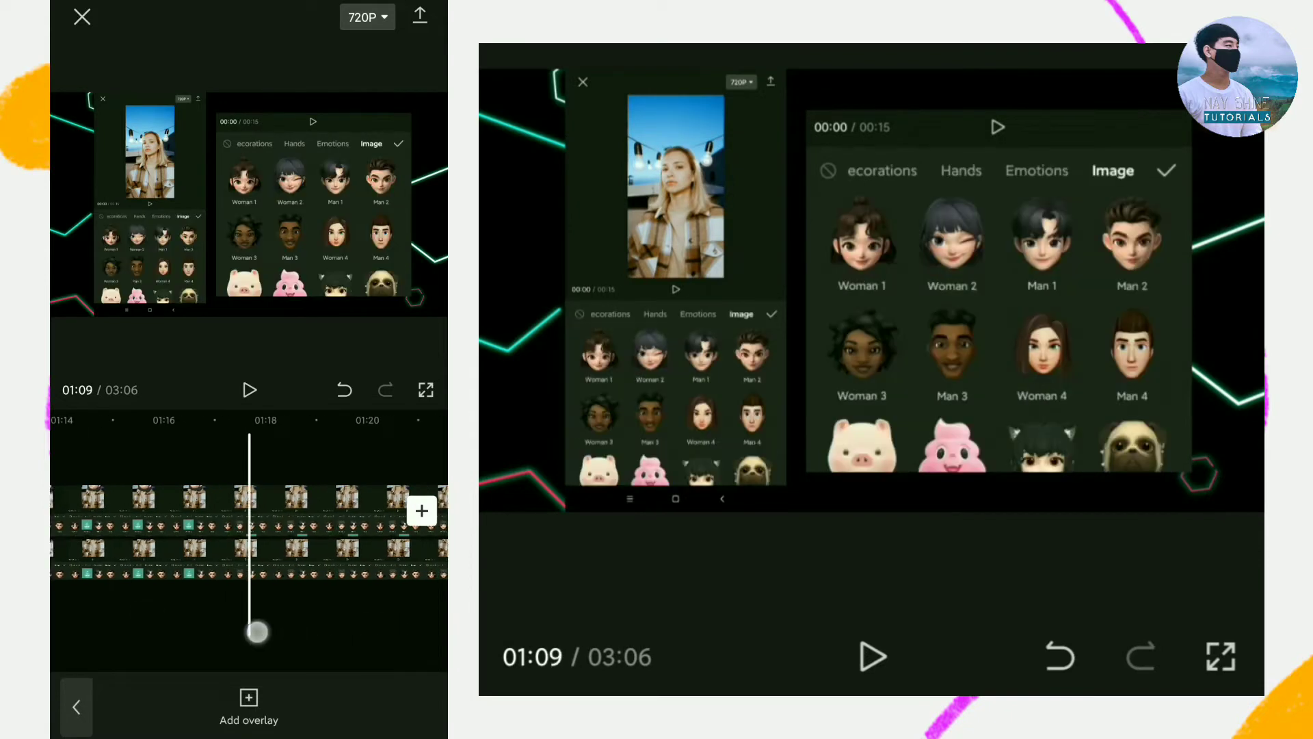
drag(164, 621, 287, 618)
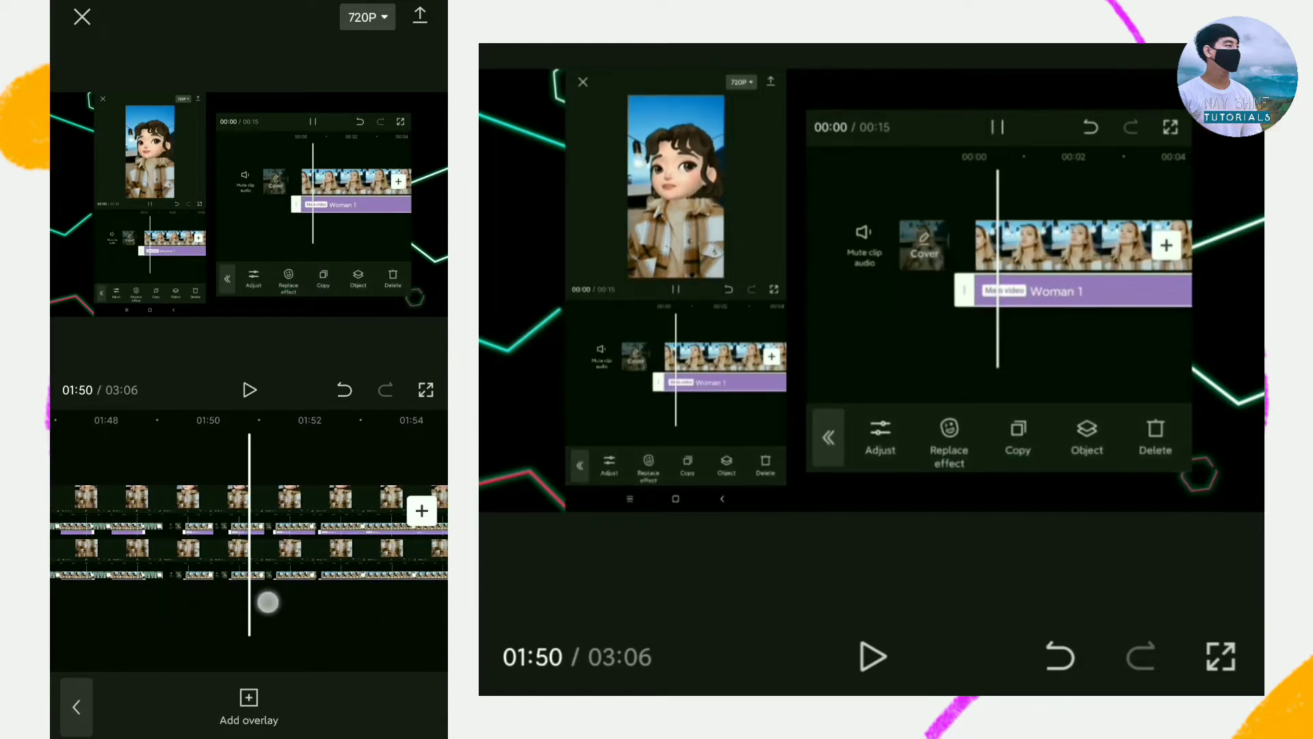
- Split the second-track overlay clip at 01:59 and play back the cut
drag(267, 602, 358, 624)
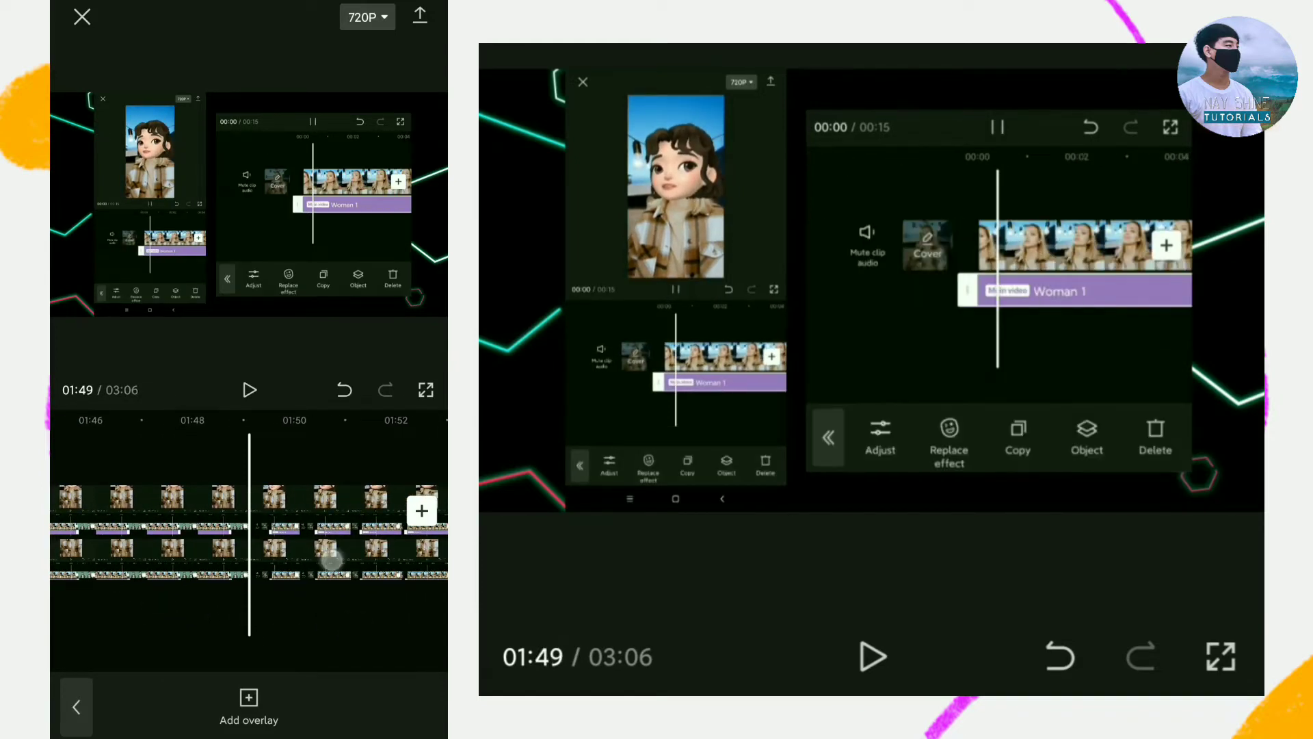
click(332, 560)
mouse_move(323, 634)
mouse_down()
mouse_move(368, 634)
mouse_move(290, 630)
mouse_move(323, 625)
mouse_up()
click(132, 703)
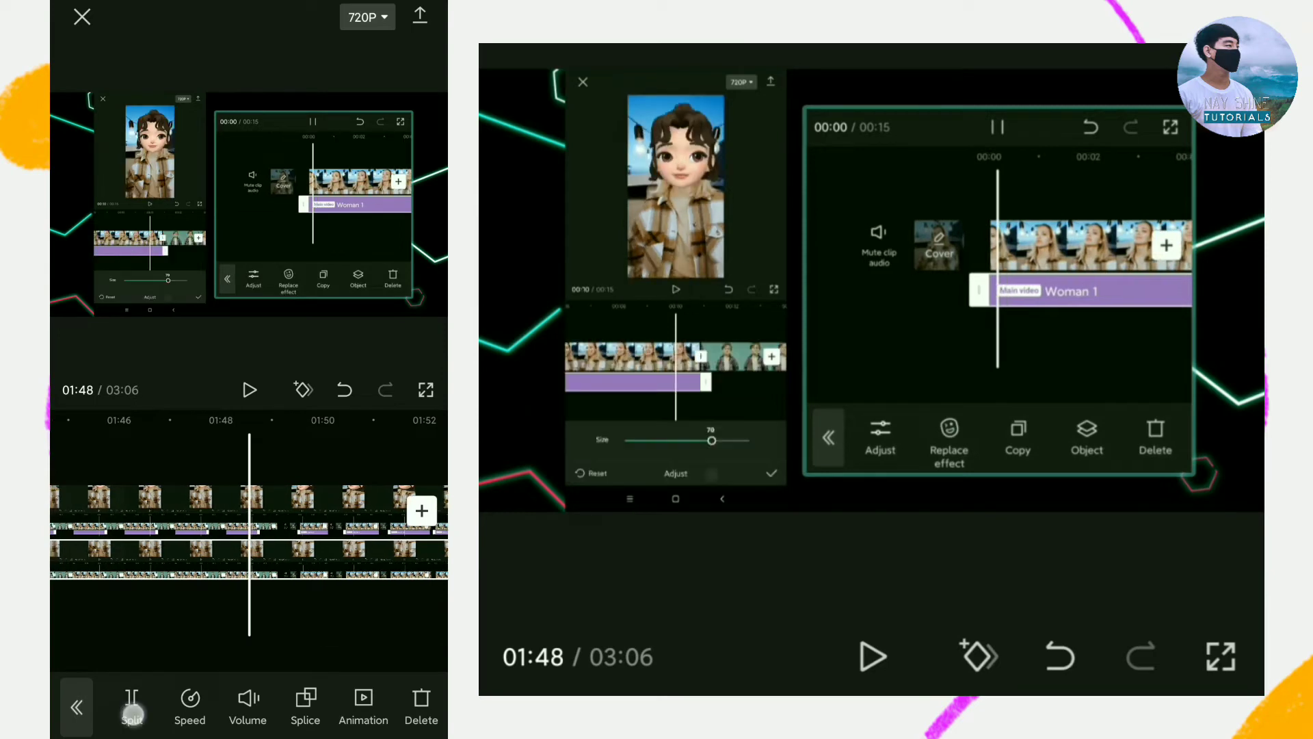
click(263, 405)
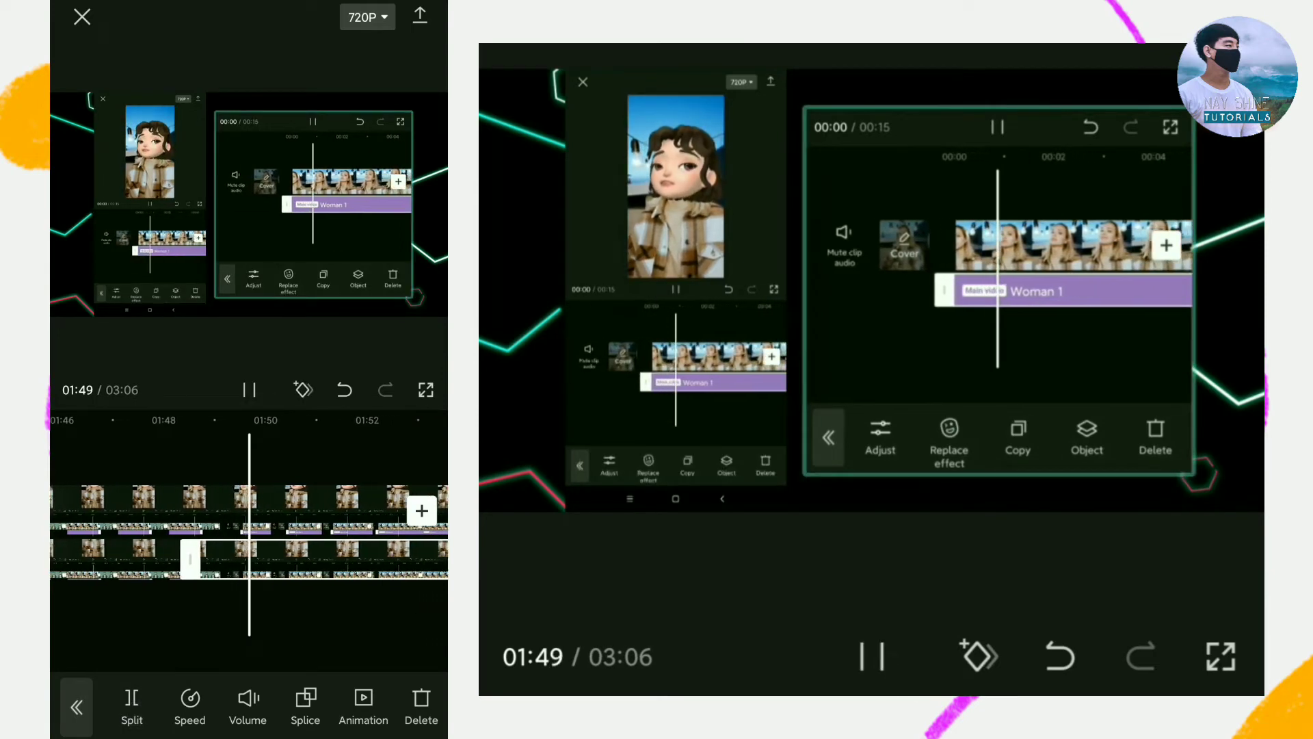
- Split the overlay again at the playhead and select its 11.0s piece
drag(274, 615, 129, 621)
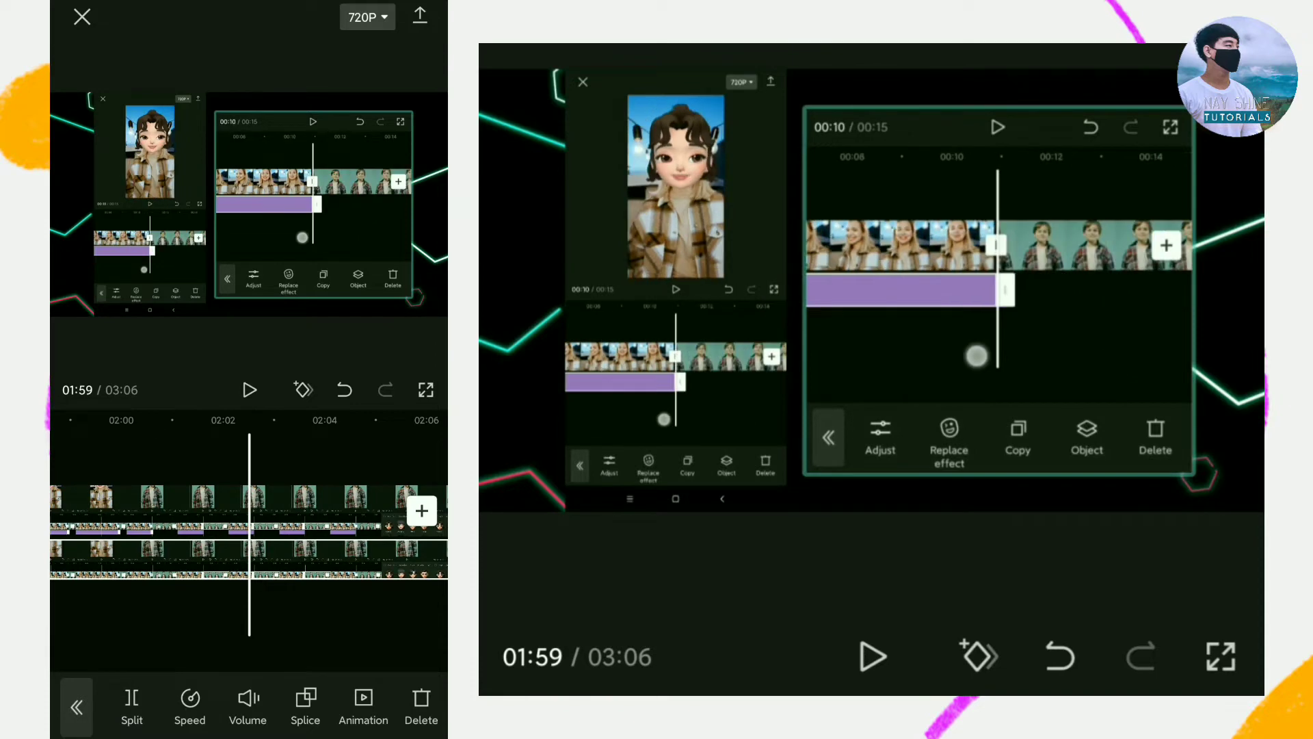
click(134, 696)
click(250, 390)
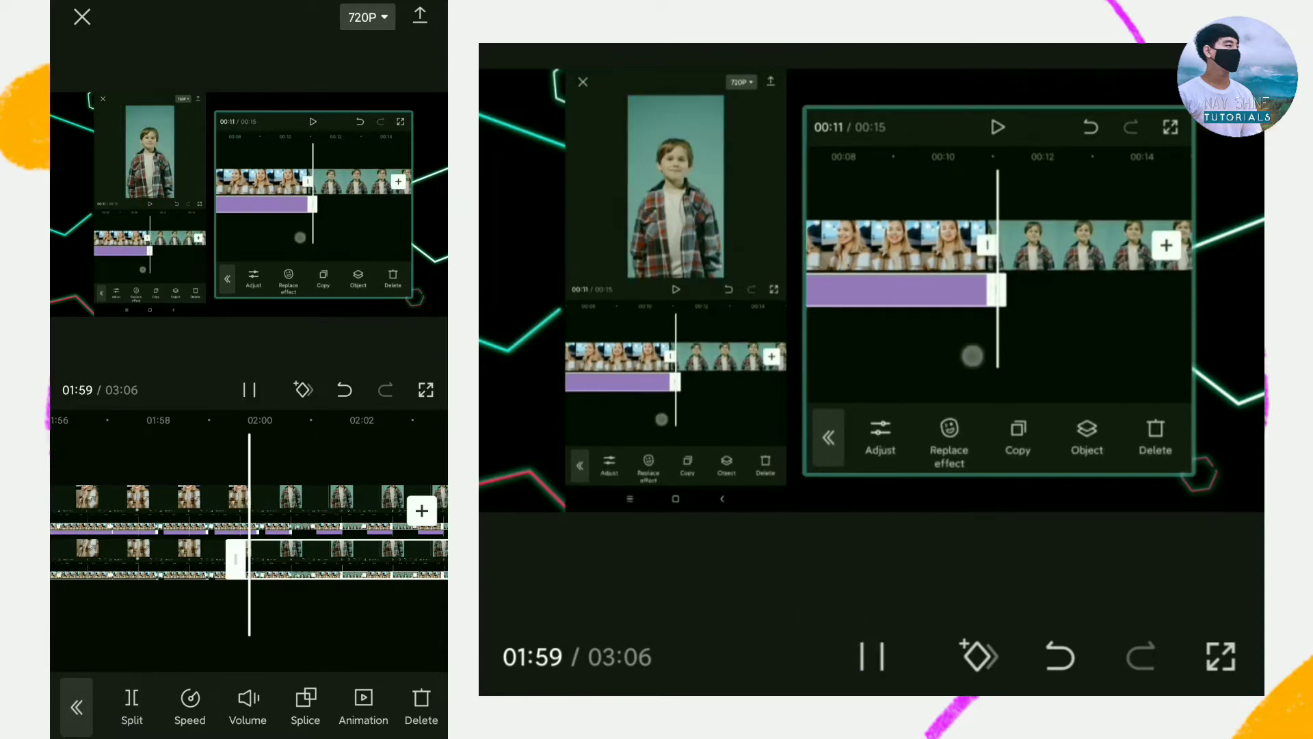
drag(287, 600, 428, 600)
click(313, 705)
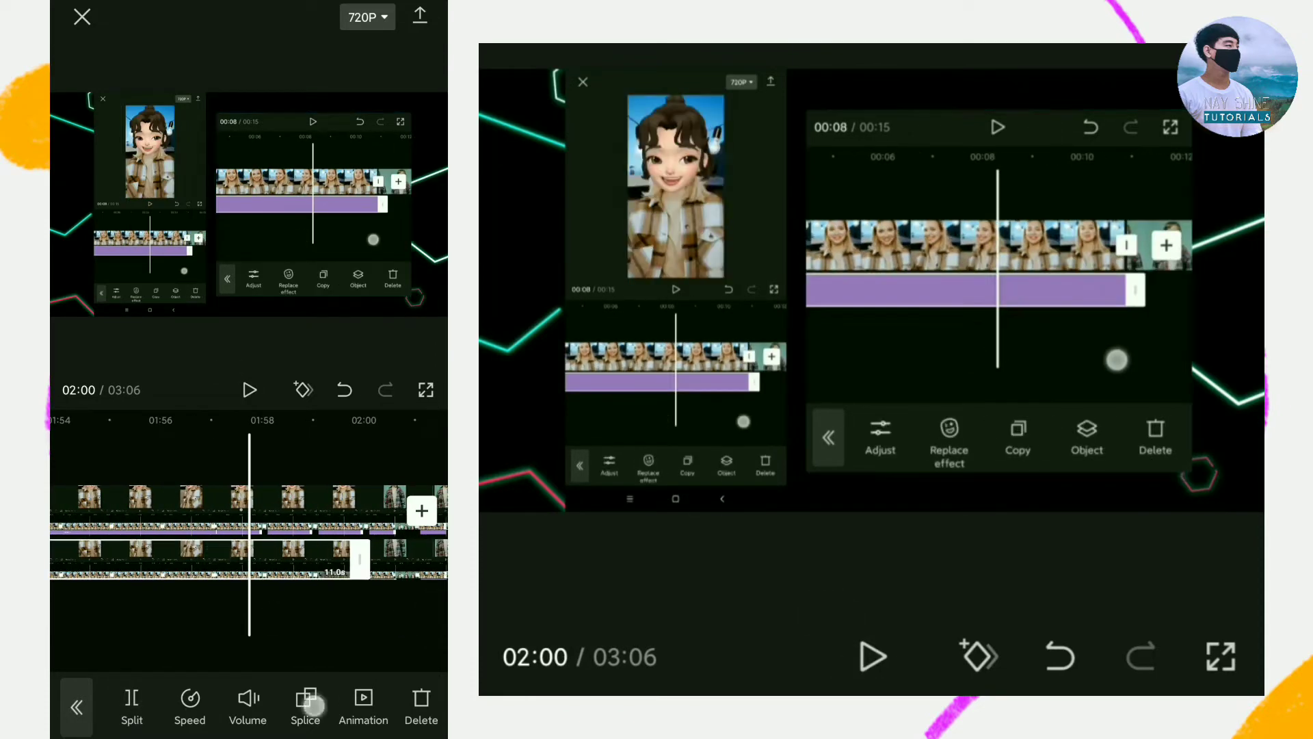
drag(303, 715, 226, 715)
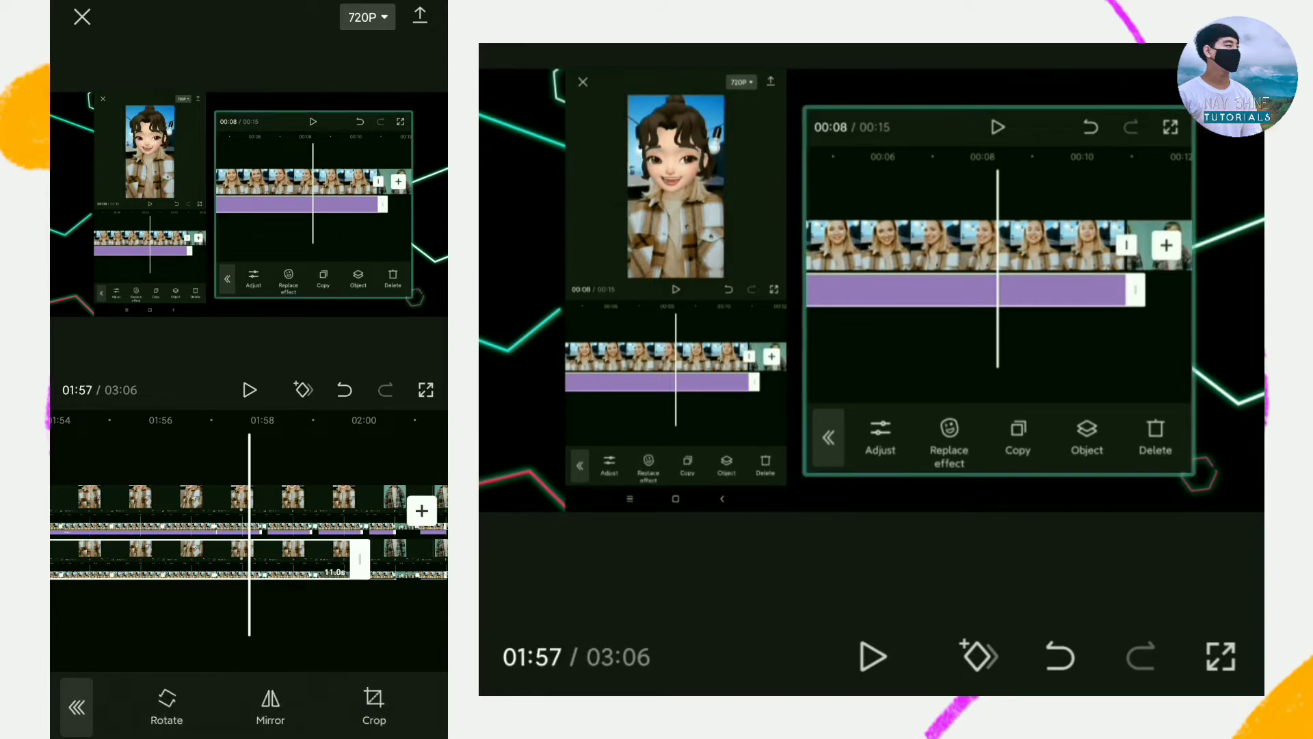
- Inspect the 11-second overlay piece's crop framing, then return to the timeline
click(375, 705)
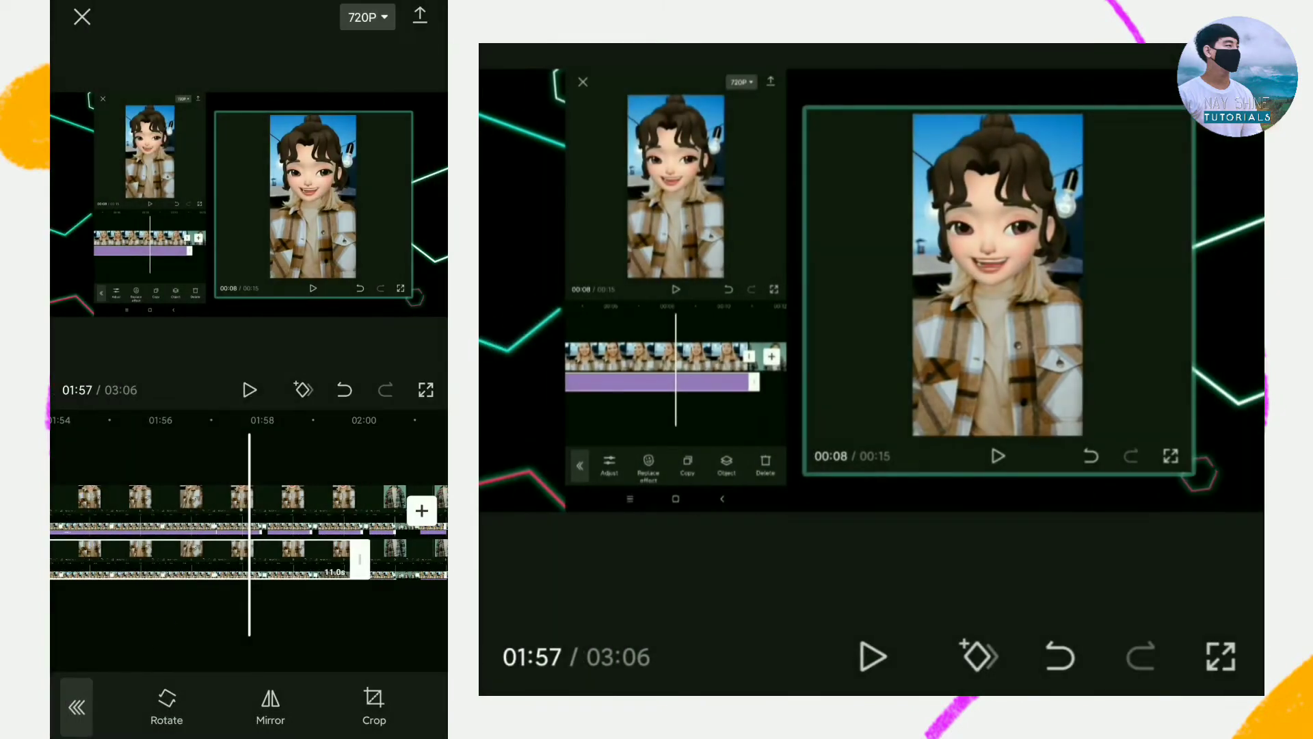
drag(185, 628, 255, 621)
click(249, 390)
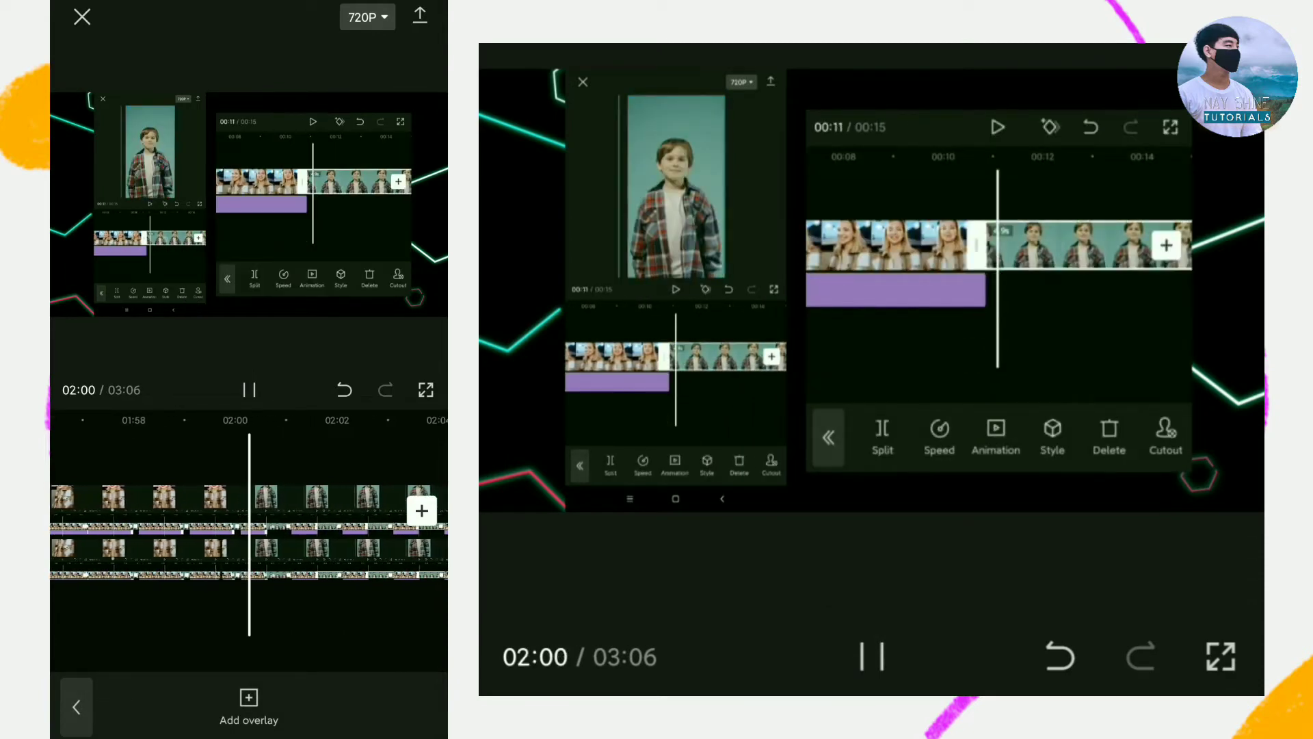
- Scrub to the Man 1 section at 02:34 and play it briefly
drag(176, 586, 185, 581)
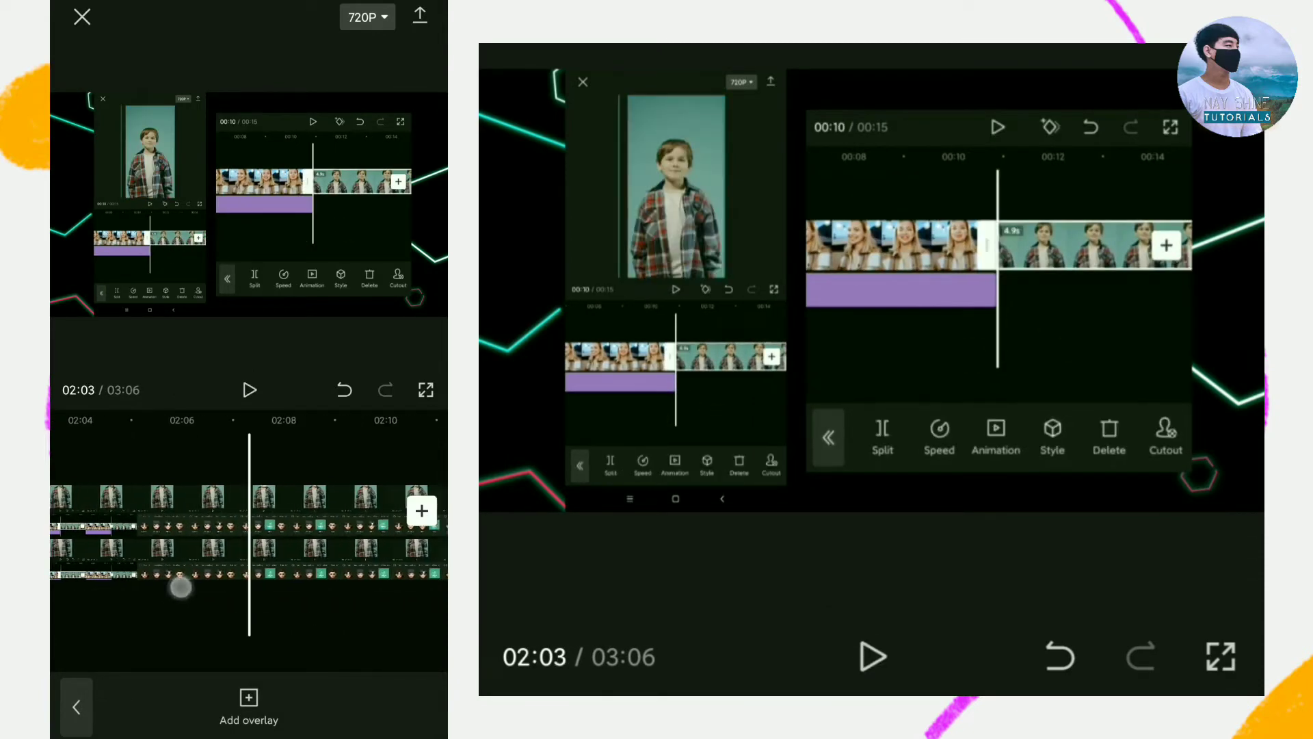
drag(313, 603, 205, 598)
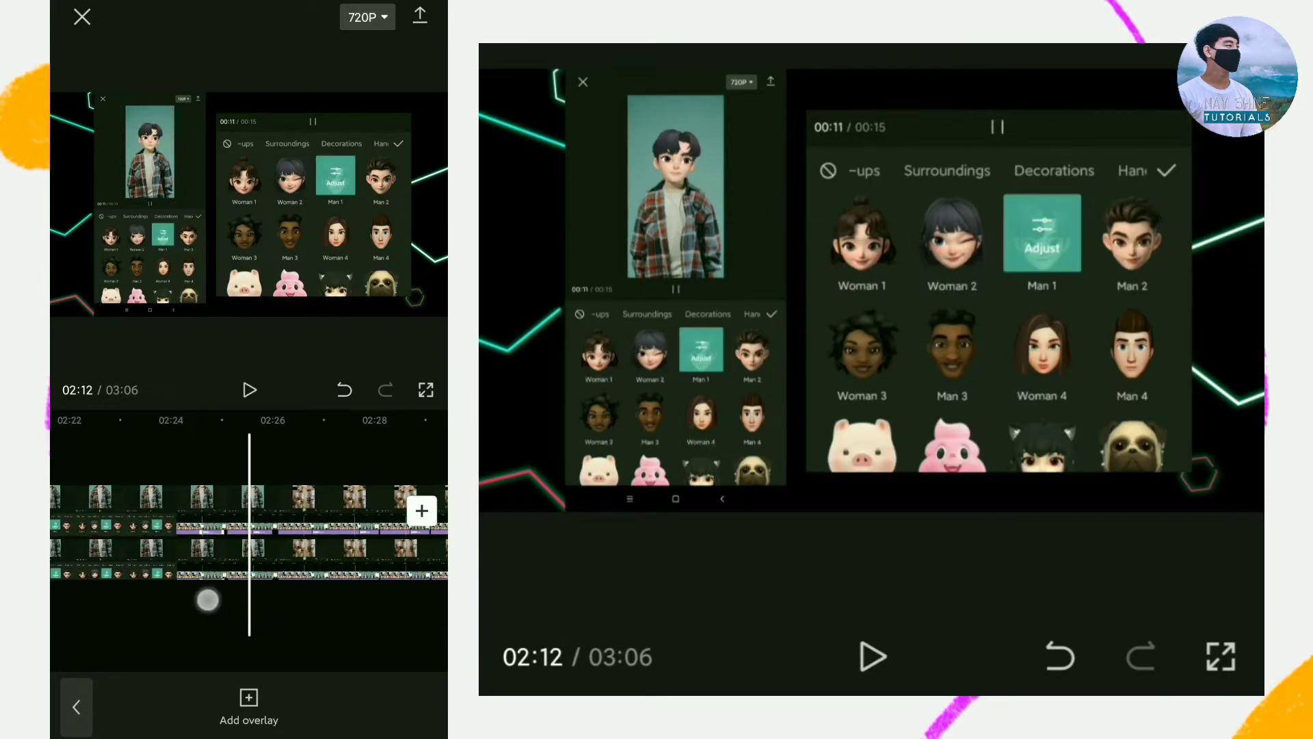
drag(312, 607, 207, 603)
drag(284, 617, 249, 616)
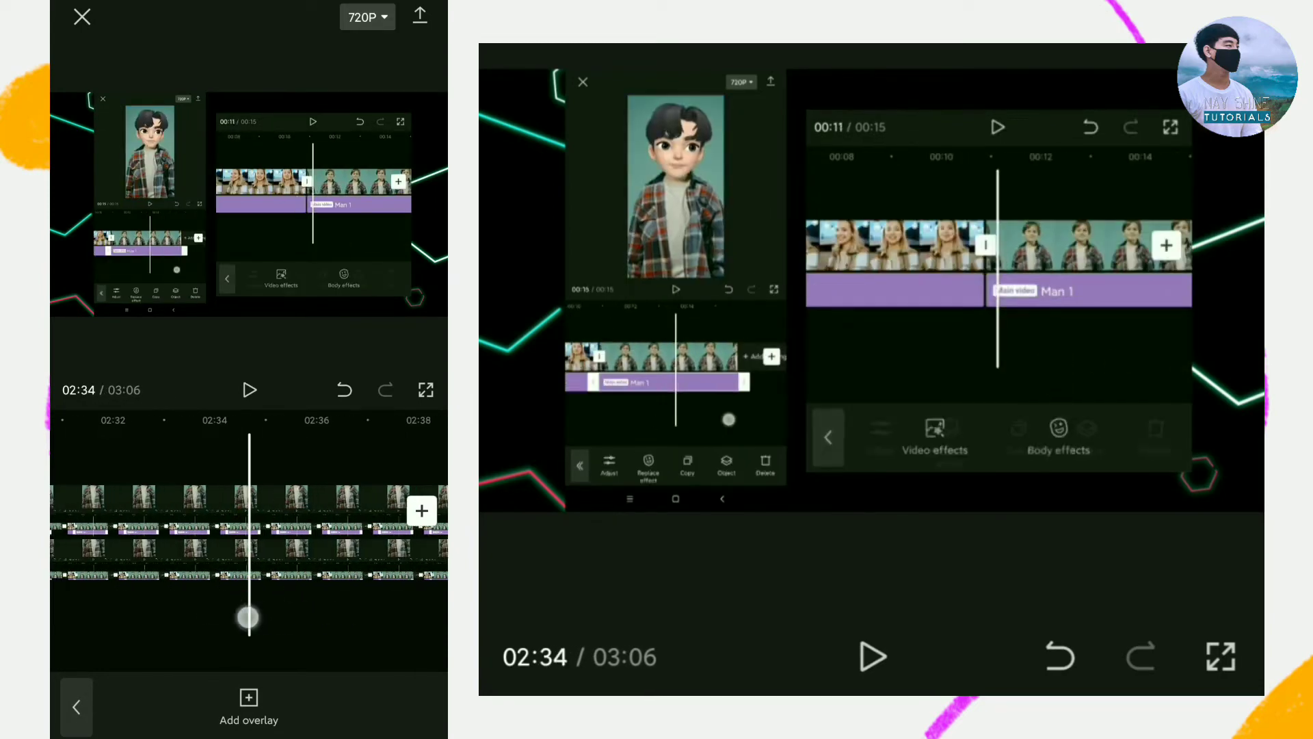
drag(333, 628, 340, 627)
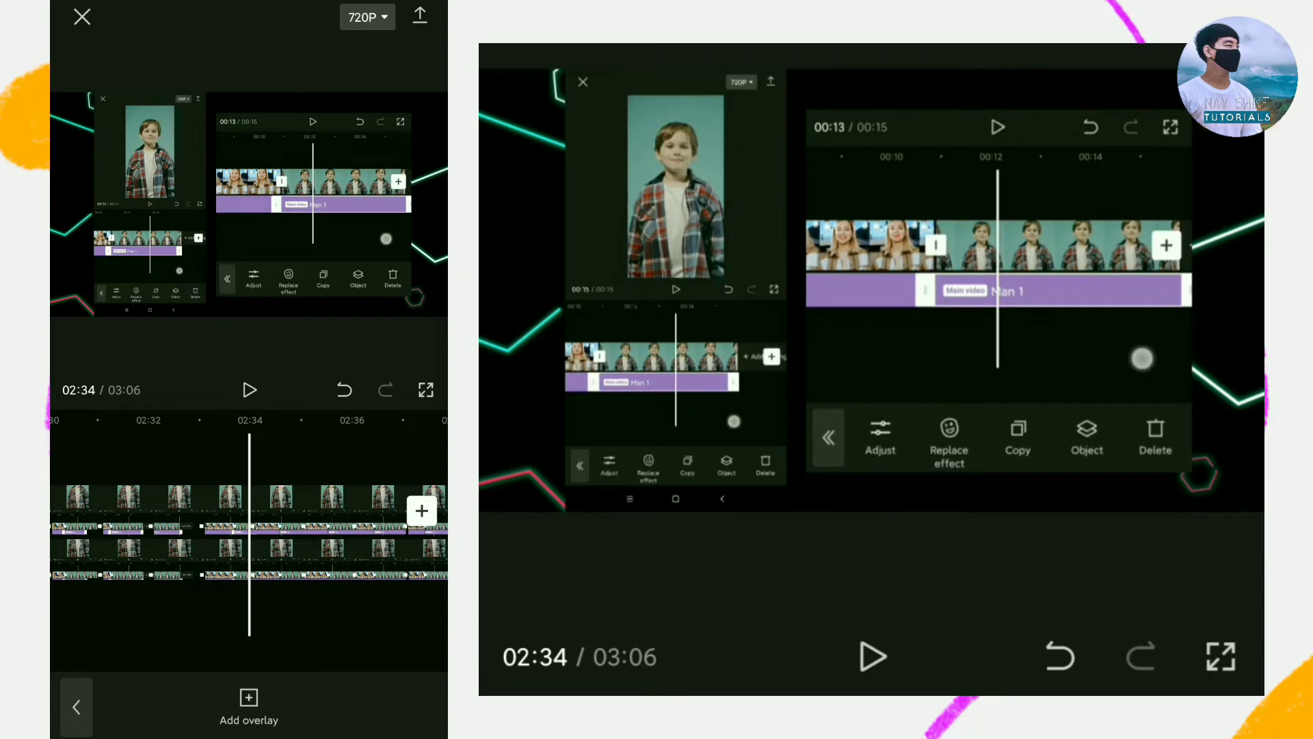
click(250, 390)
click(264, 630)
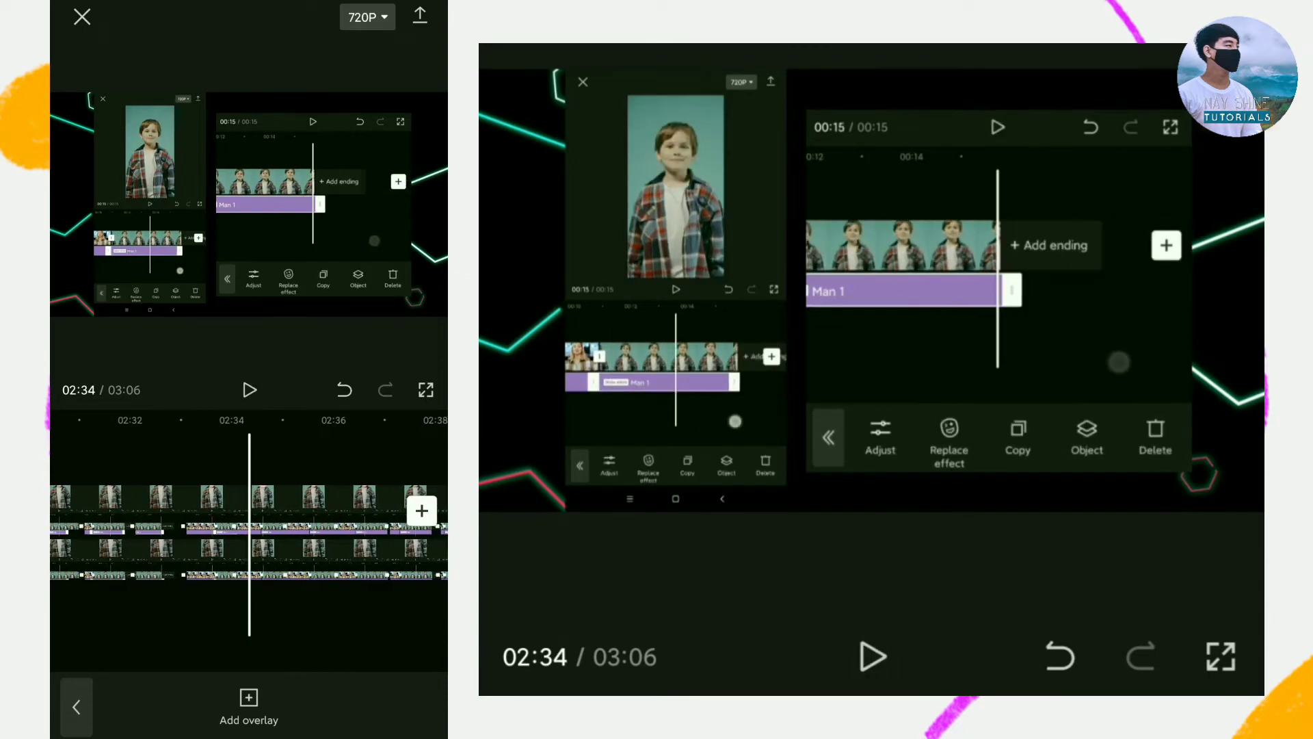
- Select the lower-track overlay clip and review playback between 02:29 and 02:39
click(324, 577)
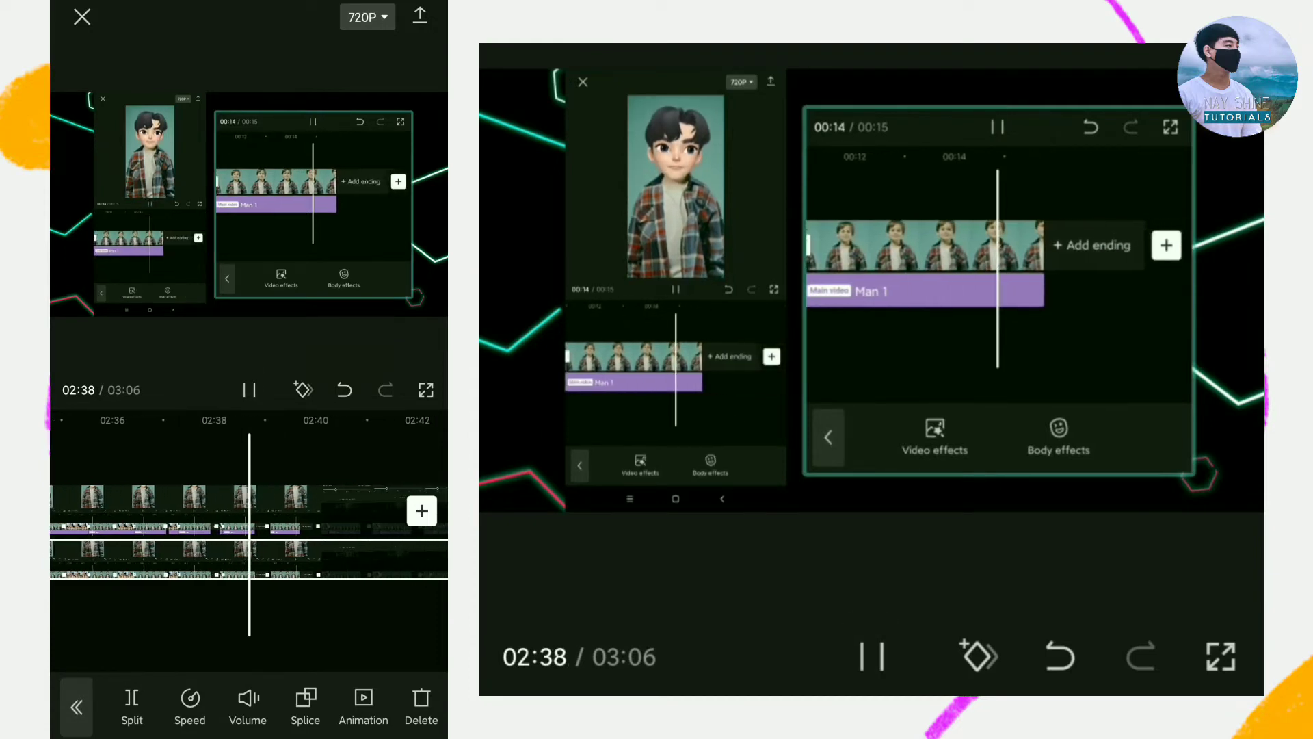
click(243, 613)
drag(301, 629, 332, 627)
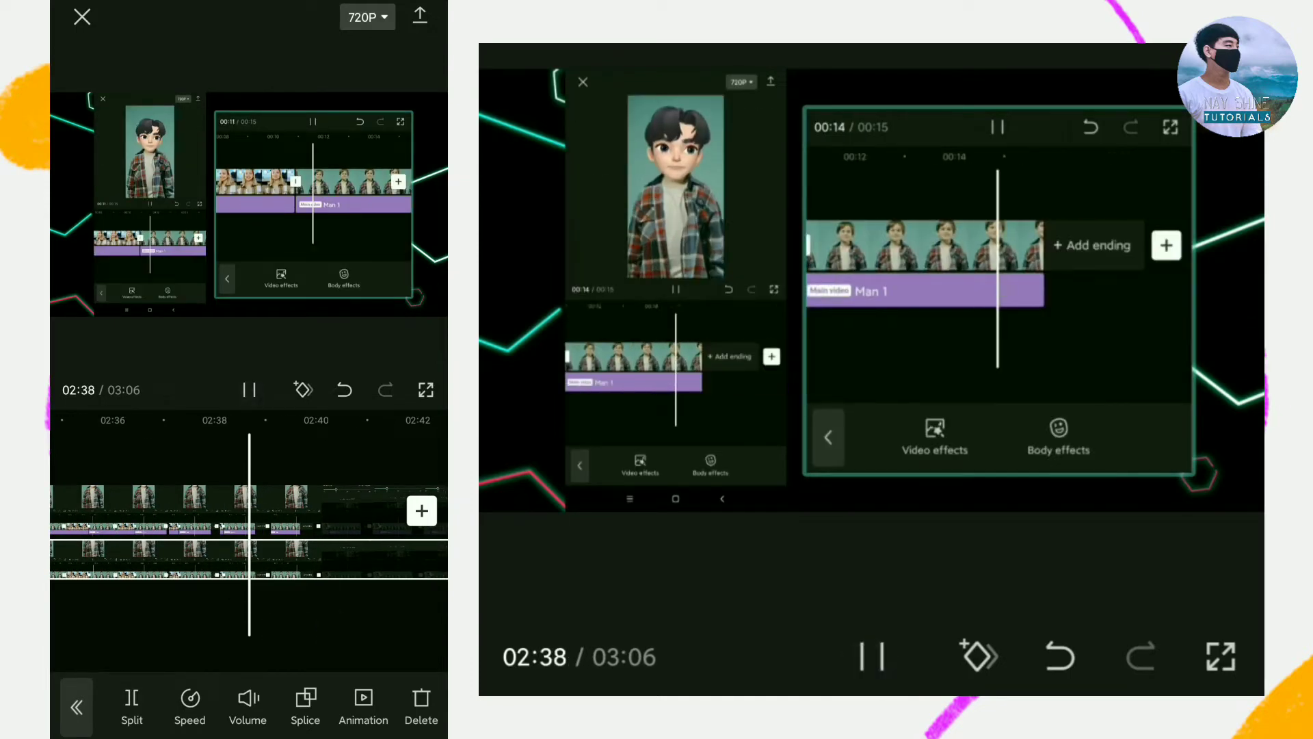
click(250, 390)
drag(305, 616, 356, 619)
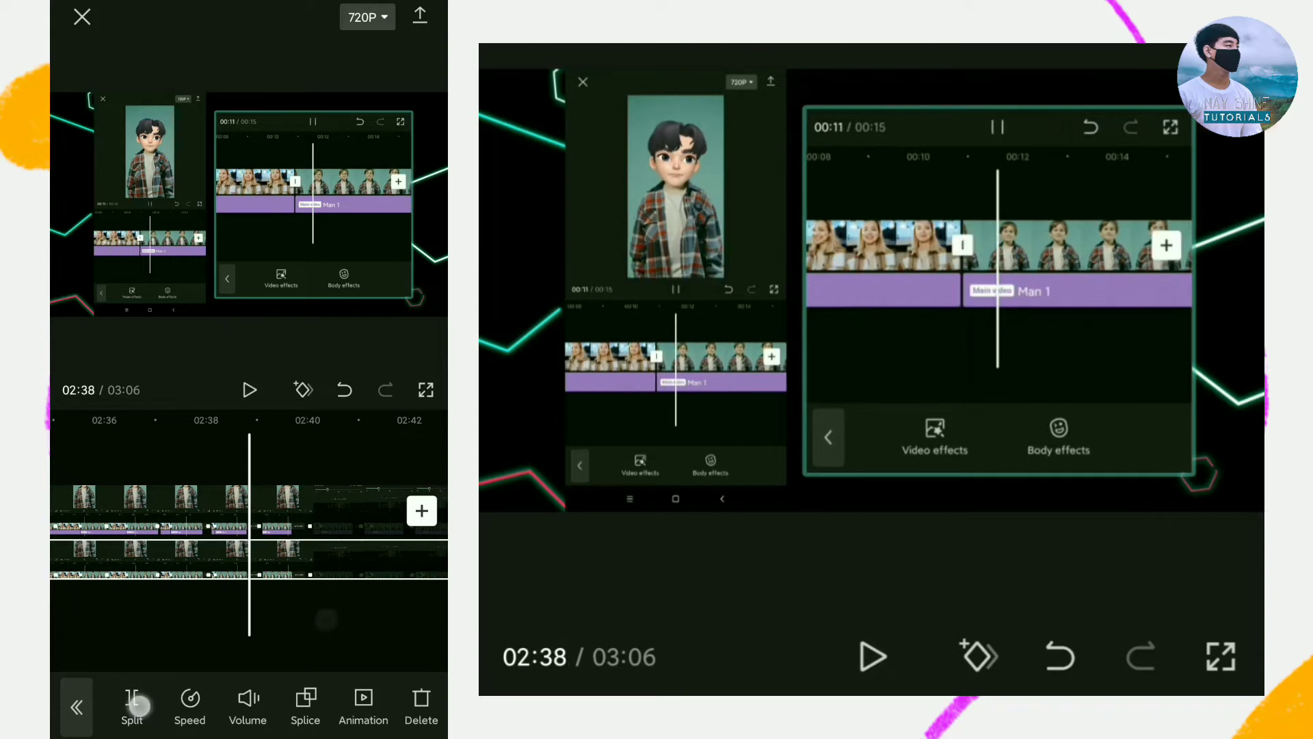
drag(238, 624, 381, 628)
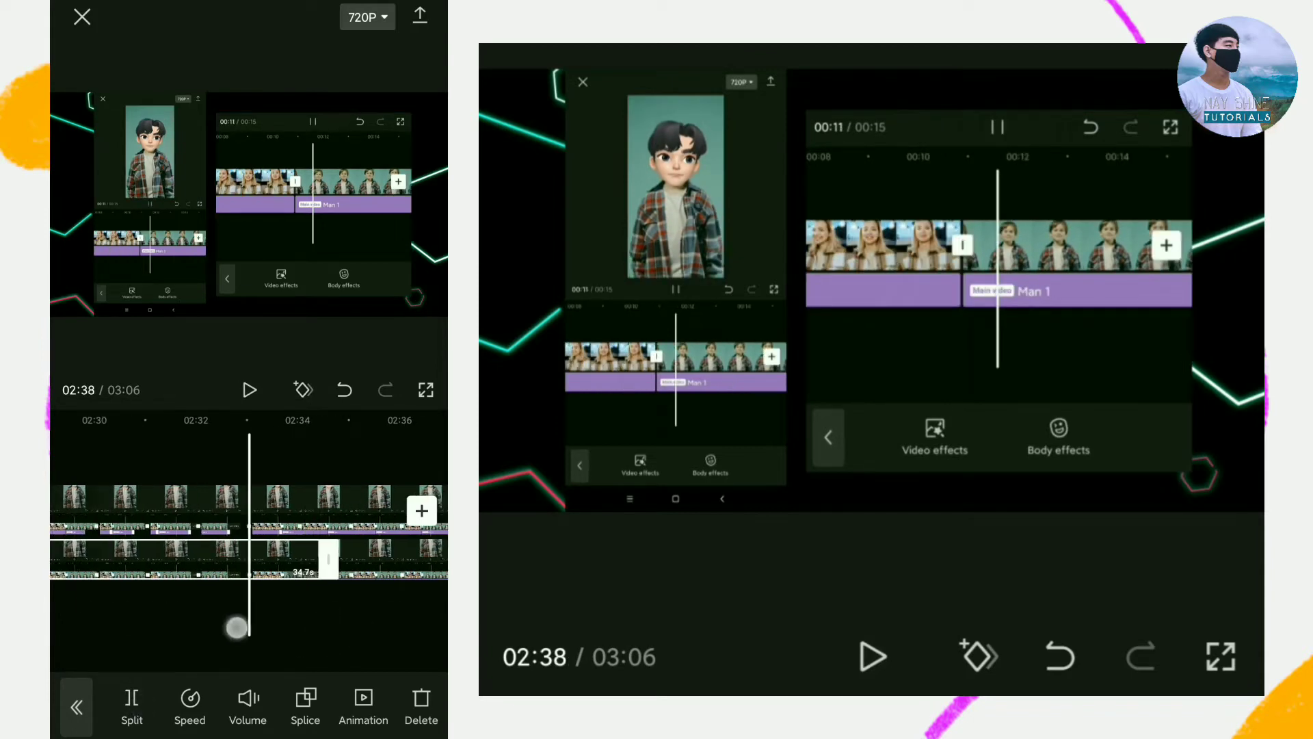
mouse_move(234, 613)
mouse_down()
mouse_move(344, 616)
mouse_move(152, 615)
mouse_up()
- Crop the 4.5-second overlay clip near 02:36 and play the result back from 02:33
click(244, 544)
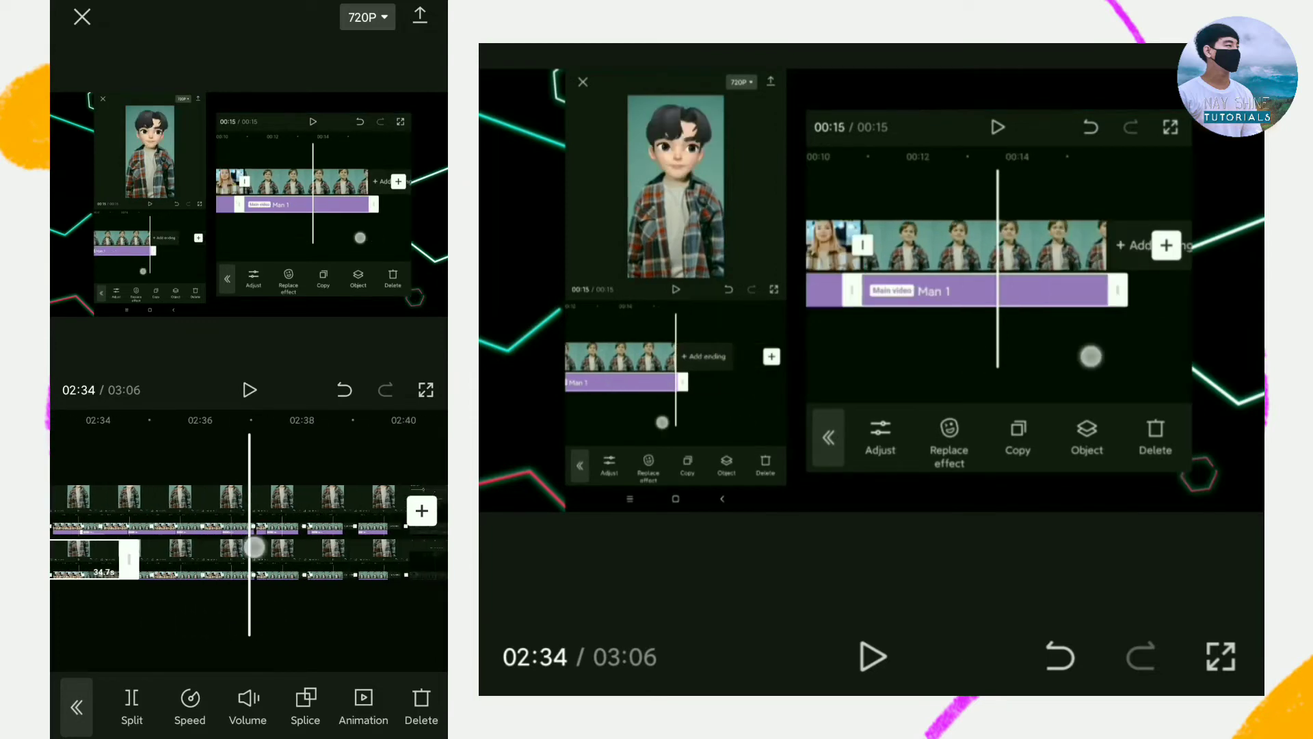
mouse_move(285, 635)
mouse_down()
mouse_move(334, 698)
mouse_move(162, 715)
mouse_up()
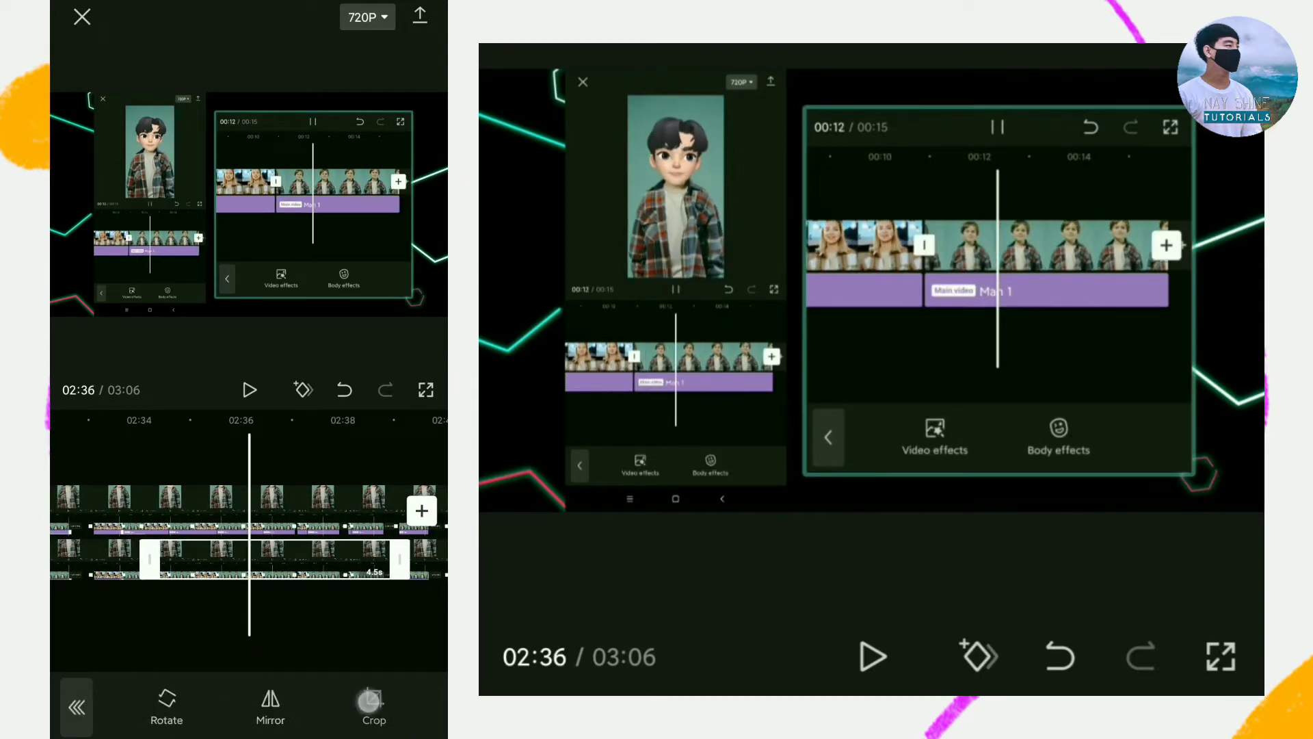
click(369, 700)
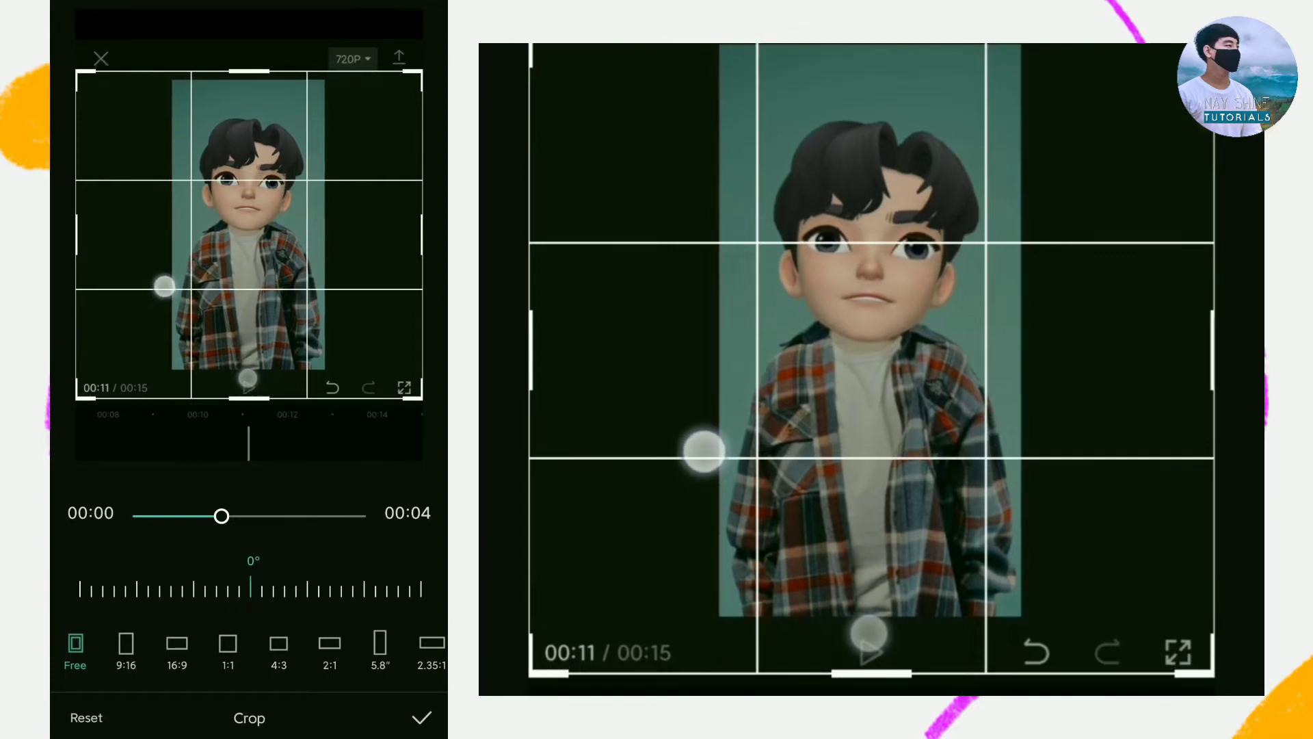
click(422, 718)
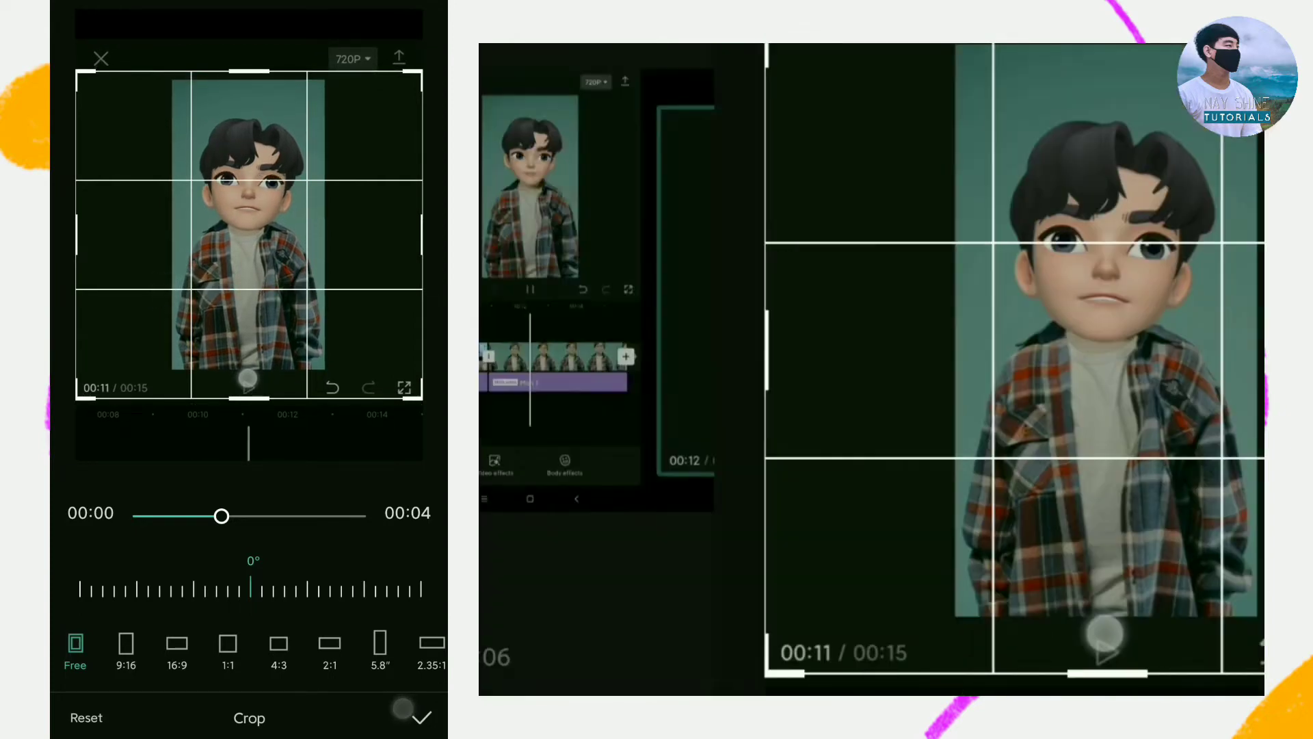
drag(289, 619, 390, 618)
click(250, 390)
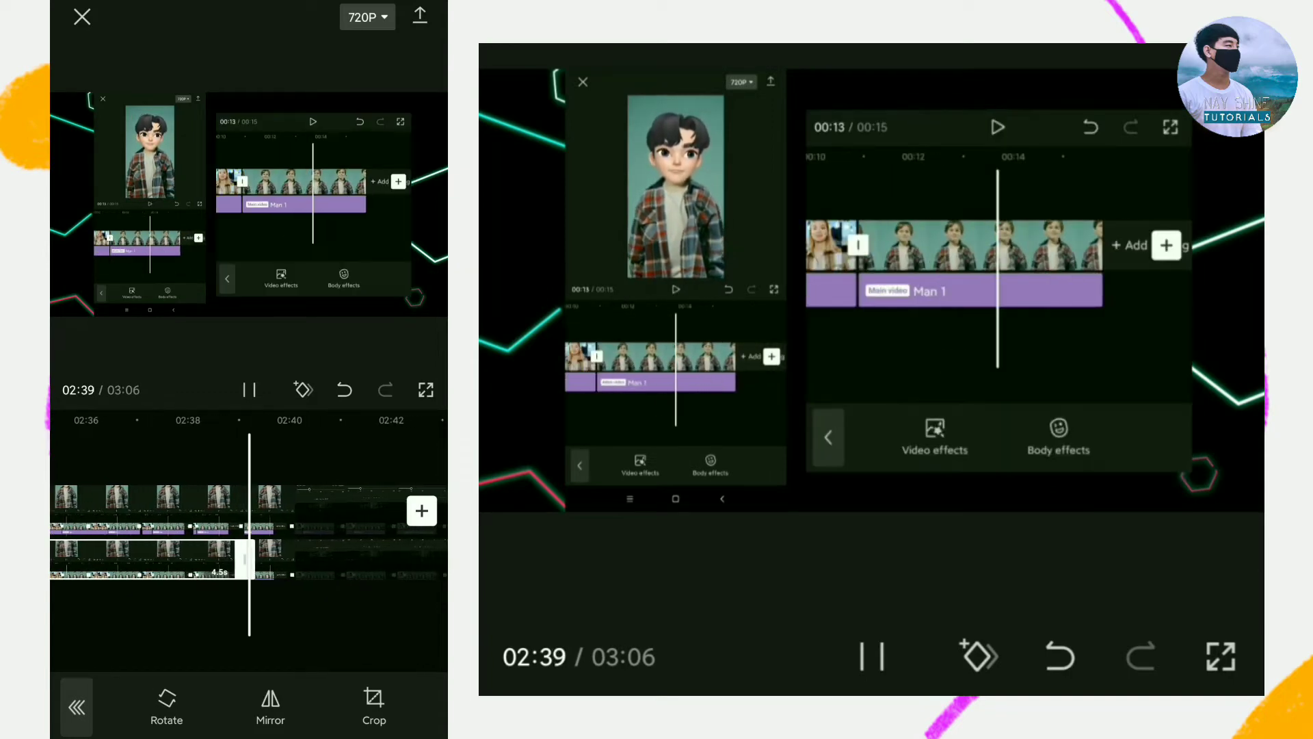
- Pause at 02:40 and delete the overlay clip on the second track
click(323, 628)
mouse_move(323, 628)
mouse_down()
mouse_move(353, 631)
mouse_move(293, 625)
mouse_up()
click(311, 563)
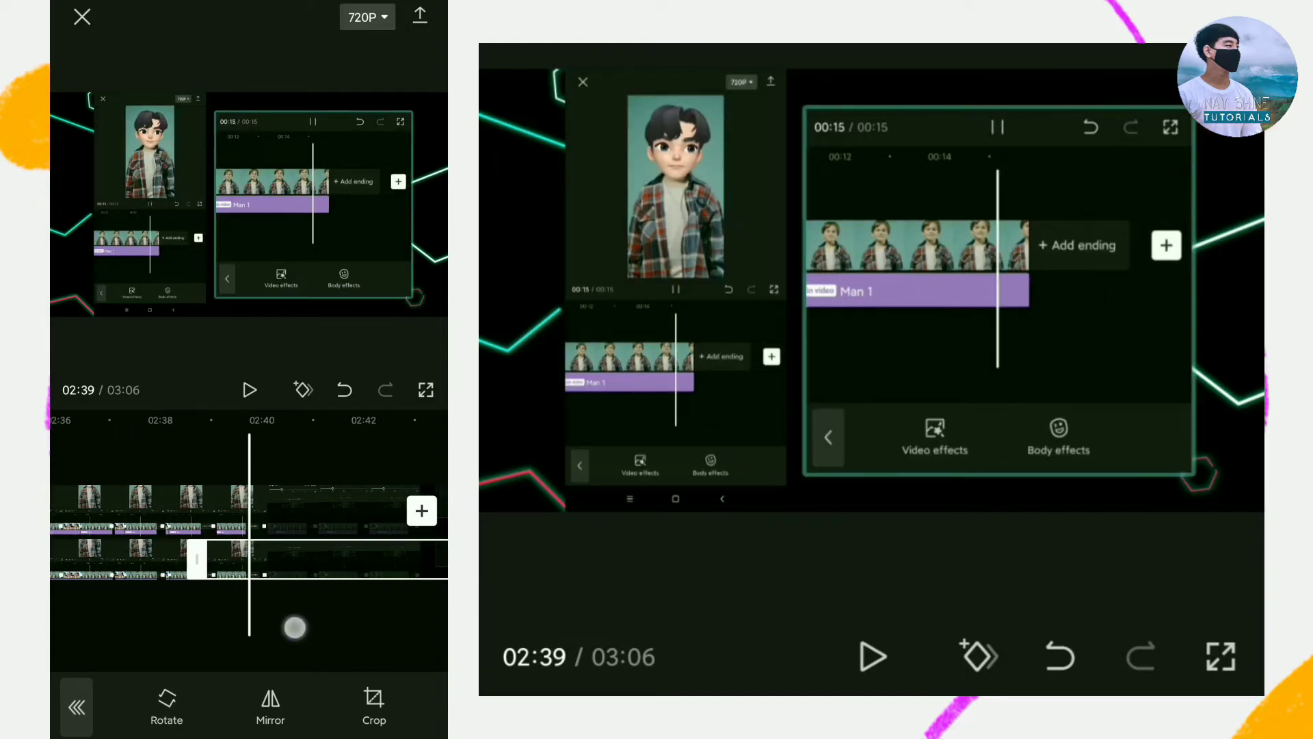
click(200, 635)
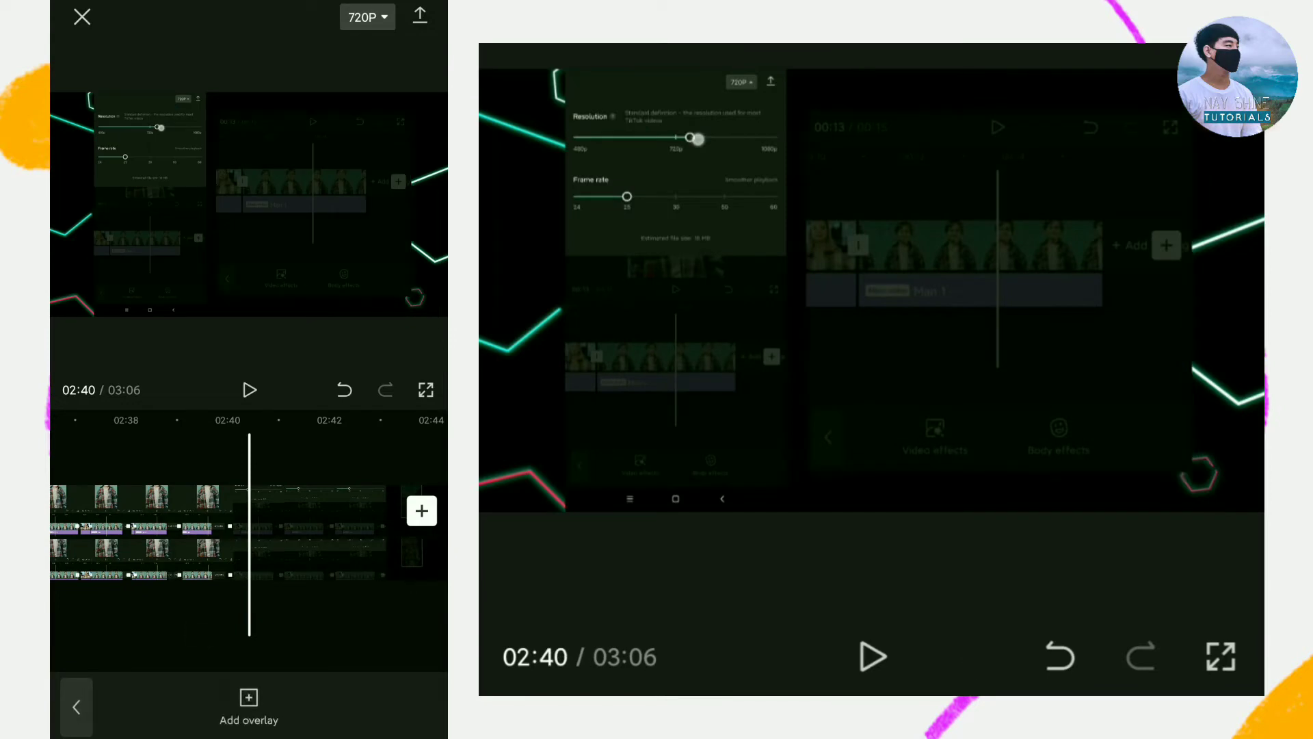
click(254, 574)
click(257, 716)
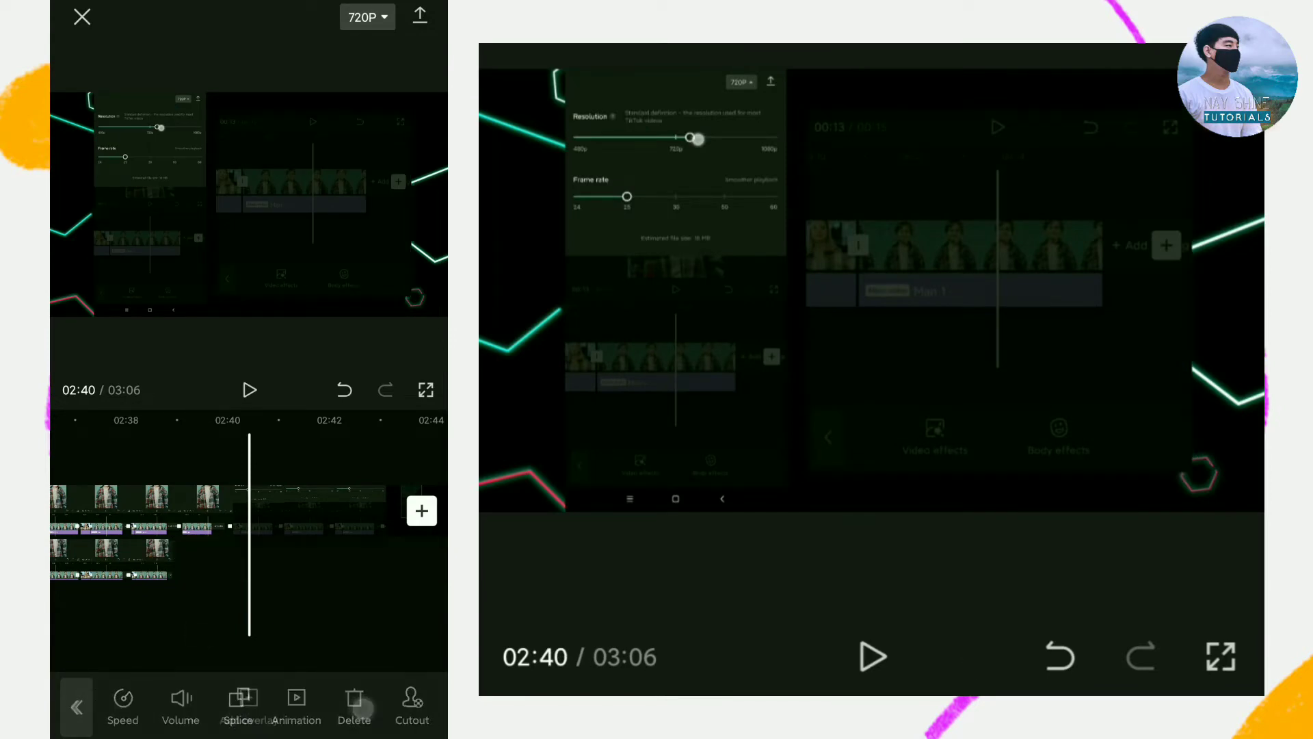
drag(261, 626, 341, 626)
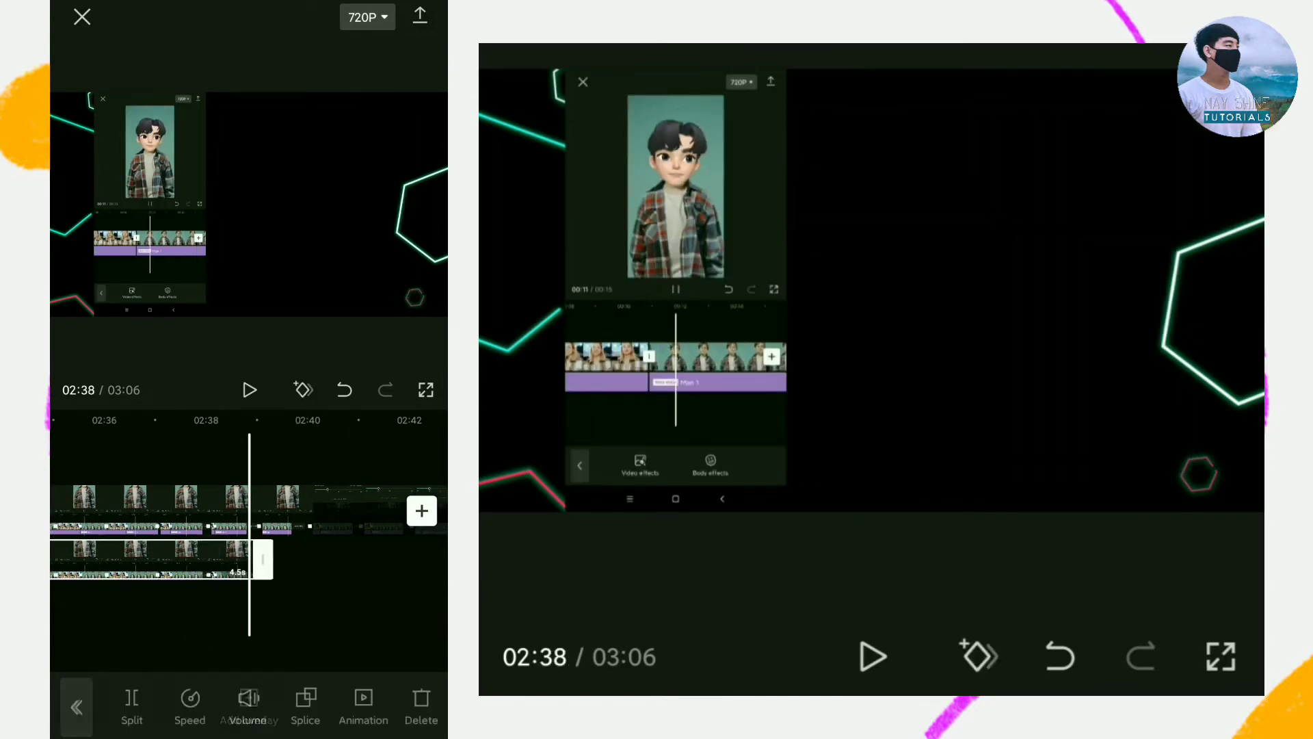
- Enlarge and reposition the top-track clip in the preview, then replay from 02:38
click(205, 503)
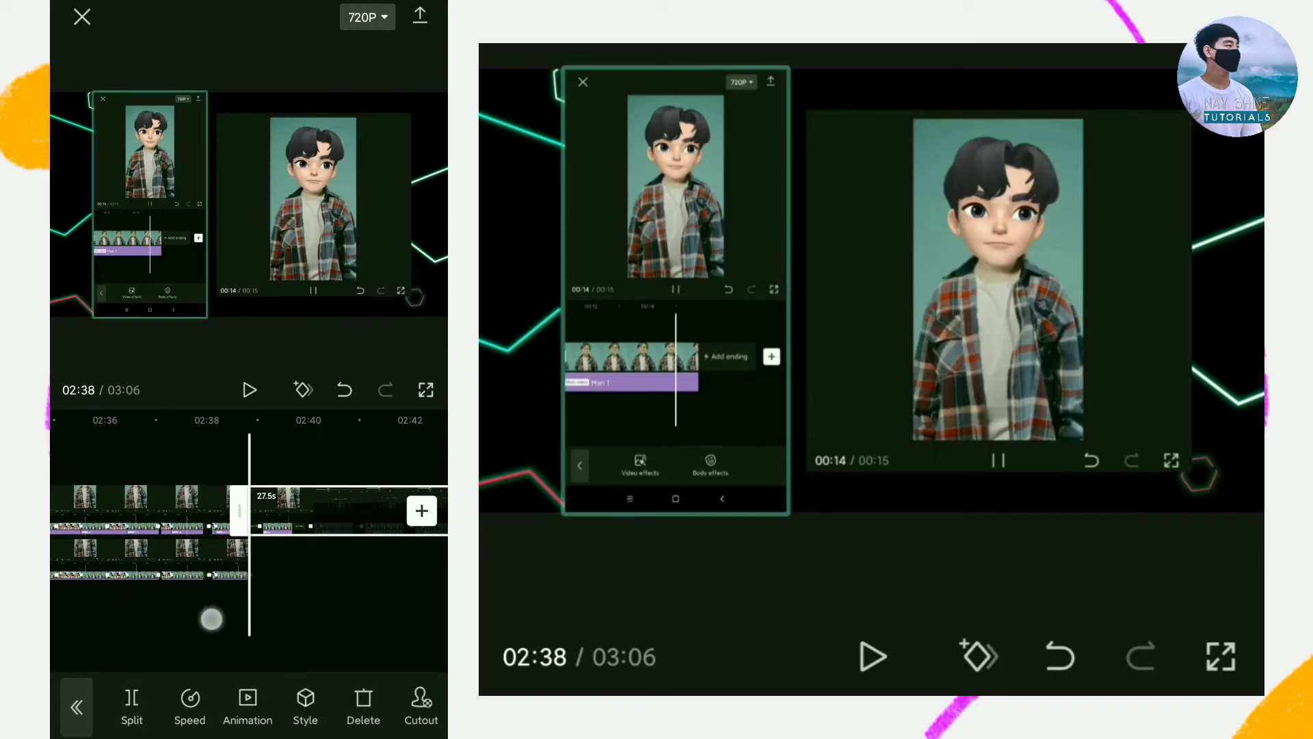
drag(211, 619, 132, 624)
drag(282, 574, 234, 594)
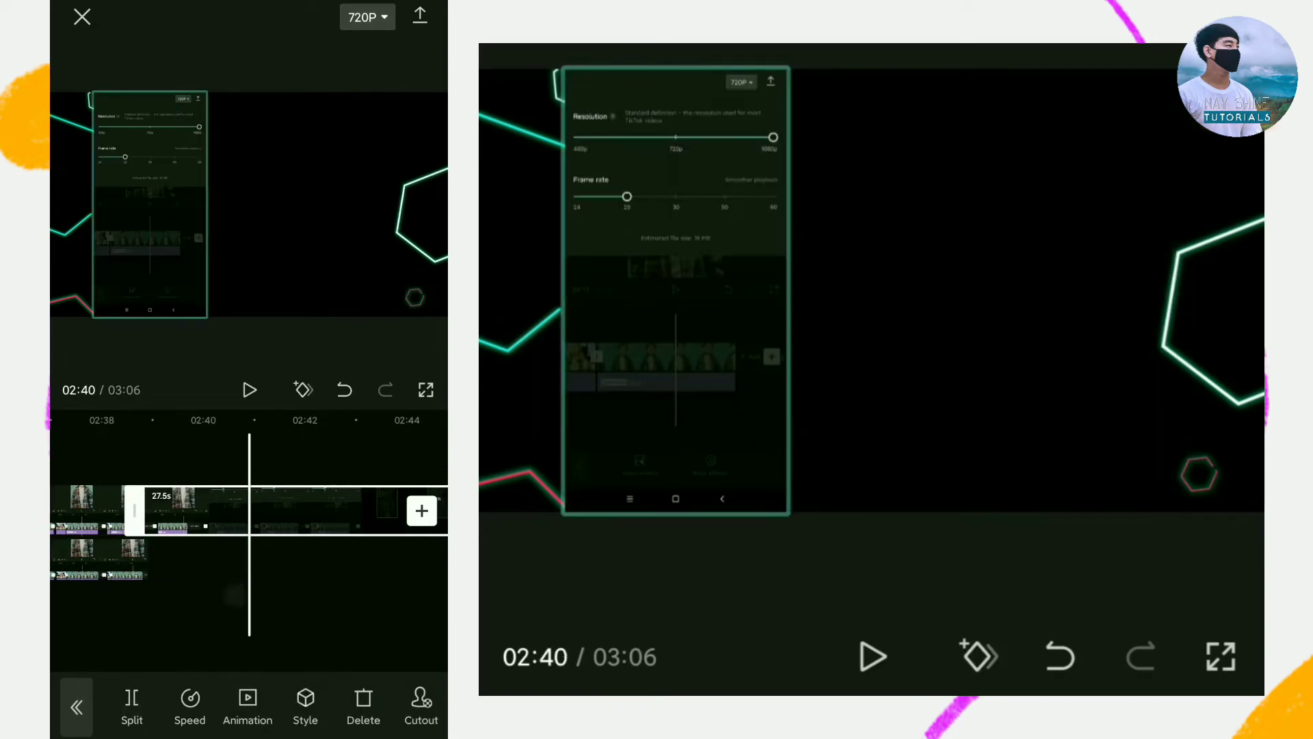
drag(246, 255, 197, 276)
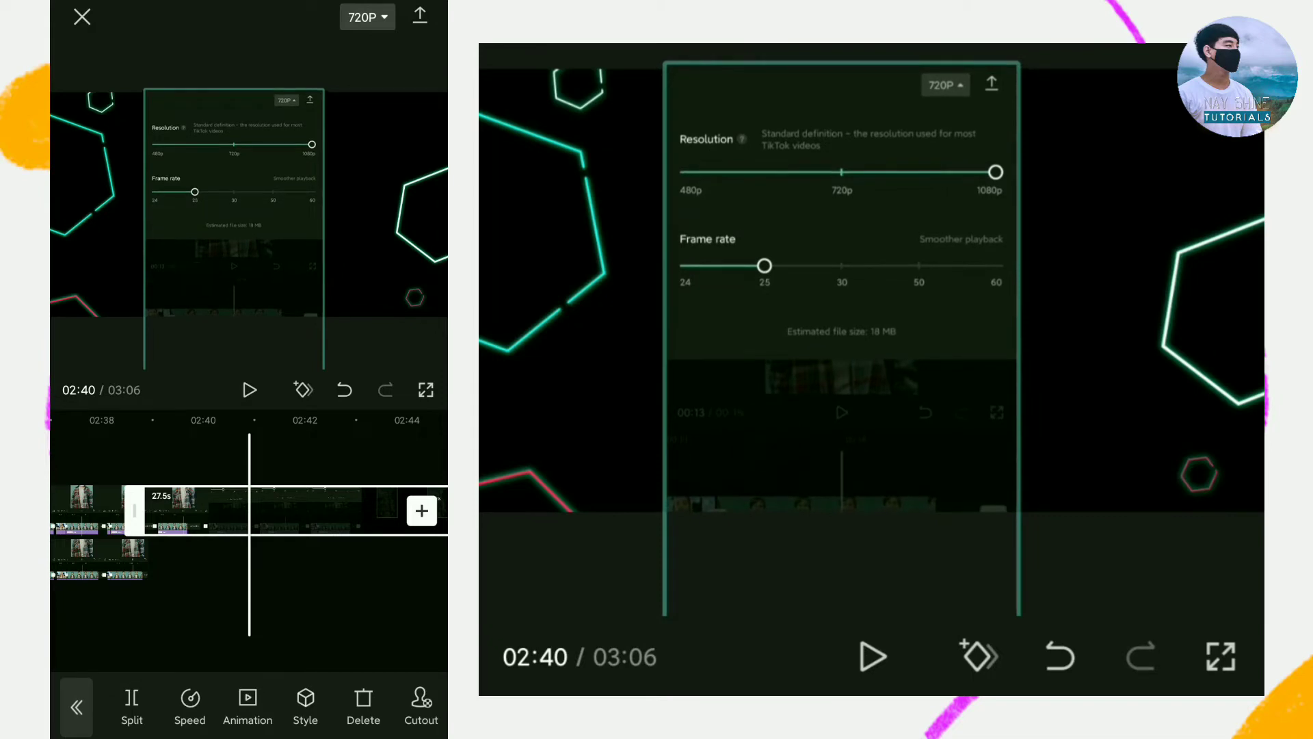
drag(266, 615, 396, 609)
click(249, 387)
- Slide the second-track overlay clip along the timeline so it follows the previous clip
click(297, 630)
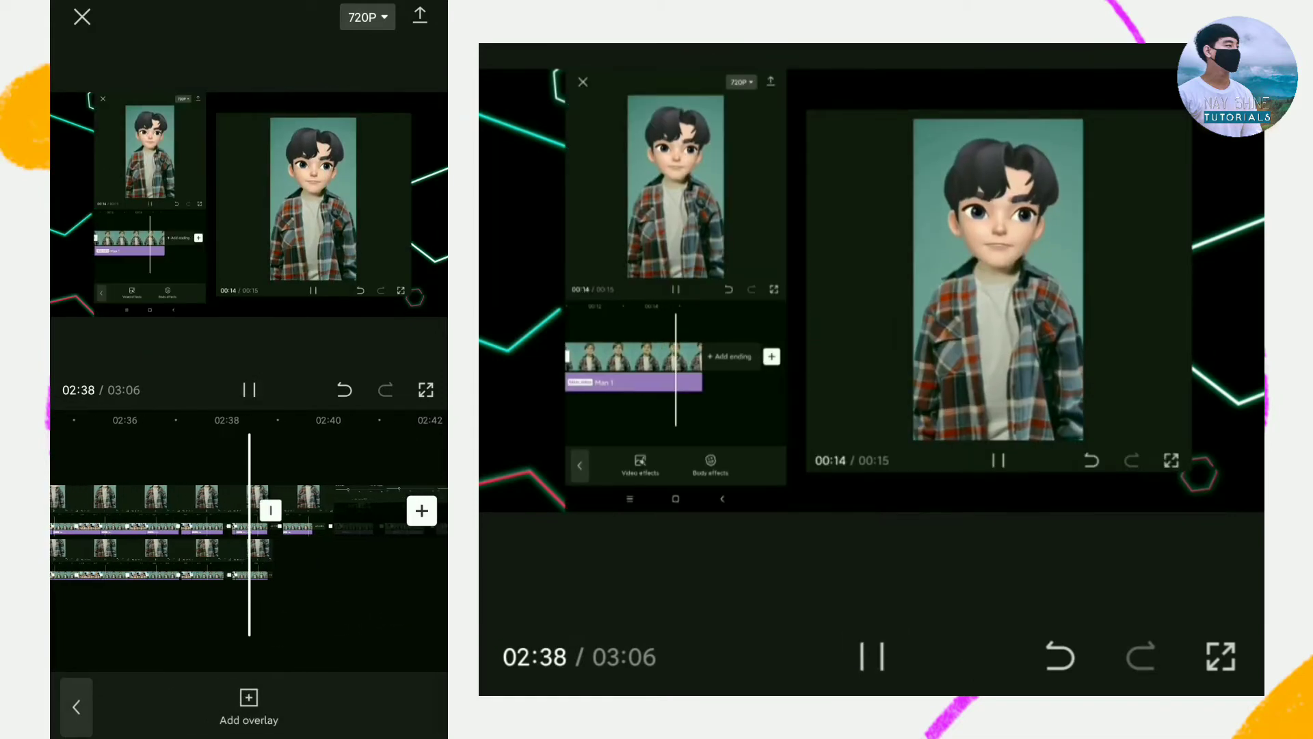
drag(296, 630, 399, 596)
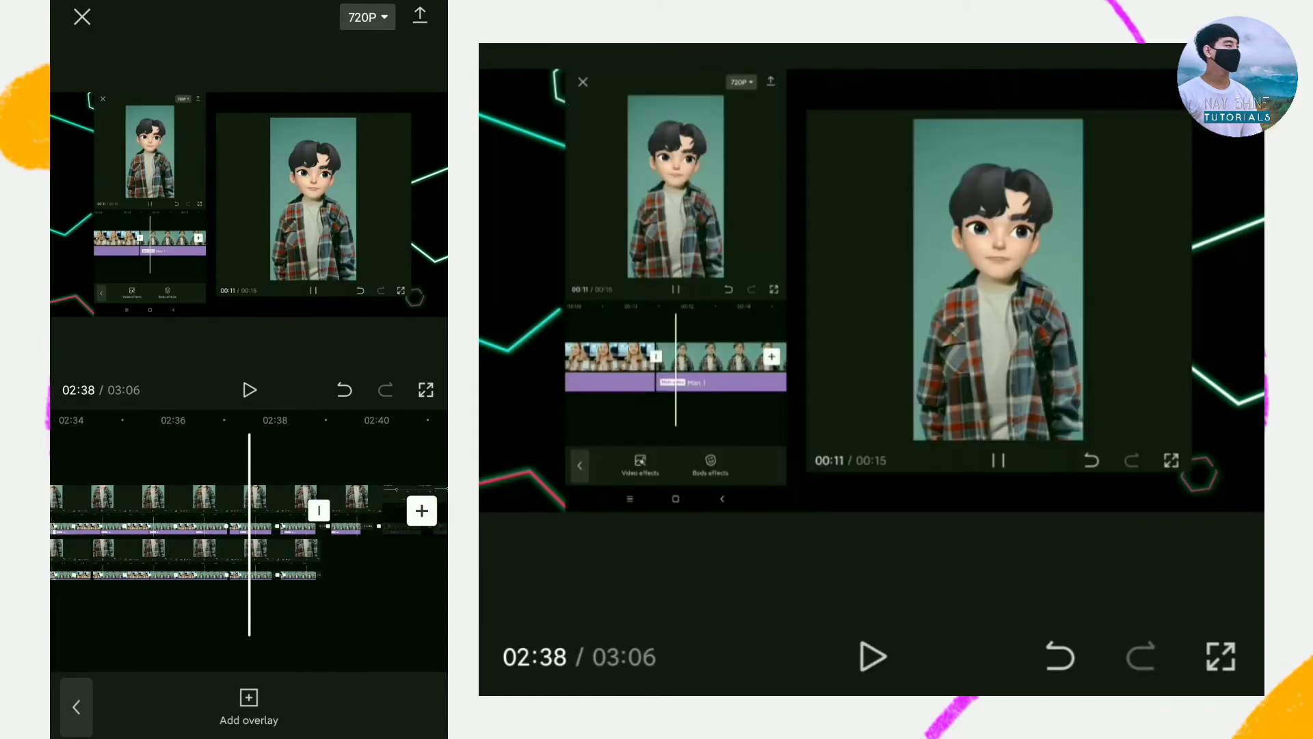
click(265, 567)
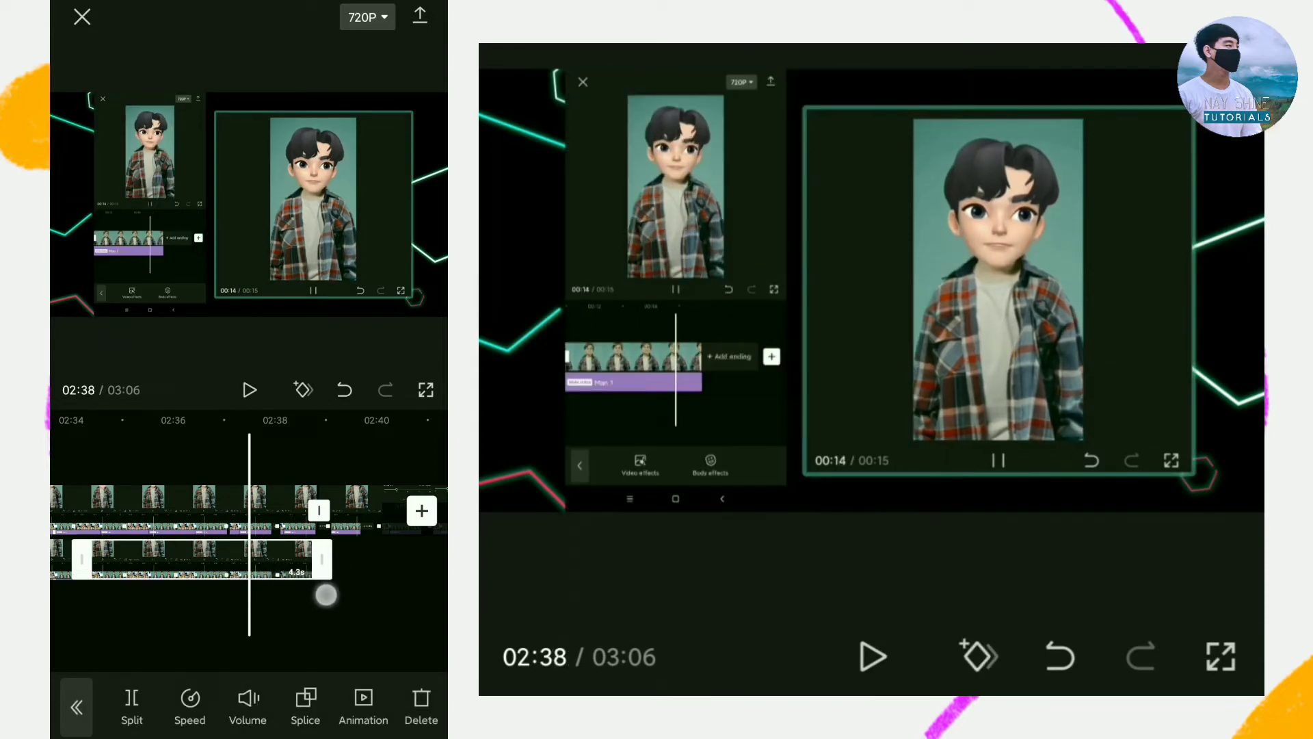
drag(332, 577, 263, 577)
drag(283, 621, 324, 621)
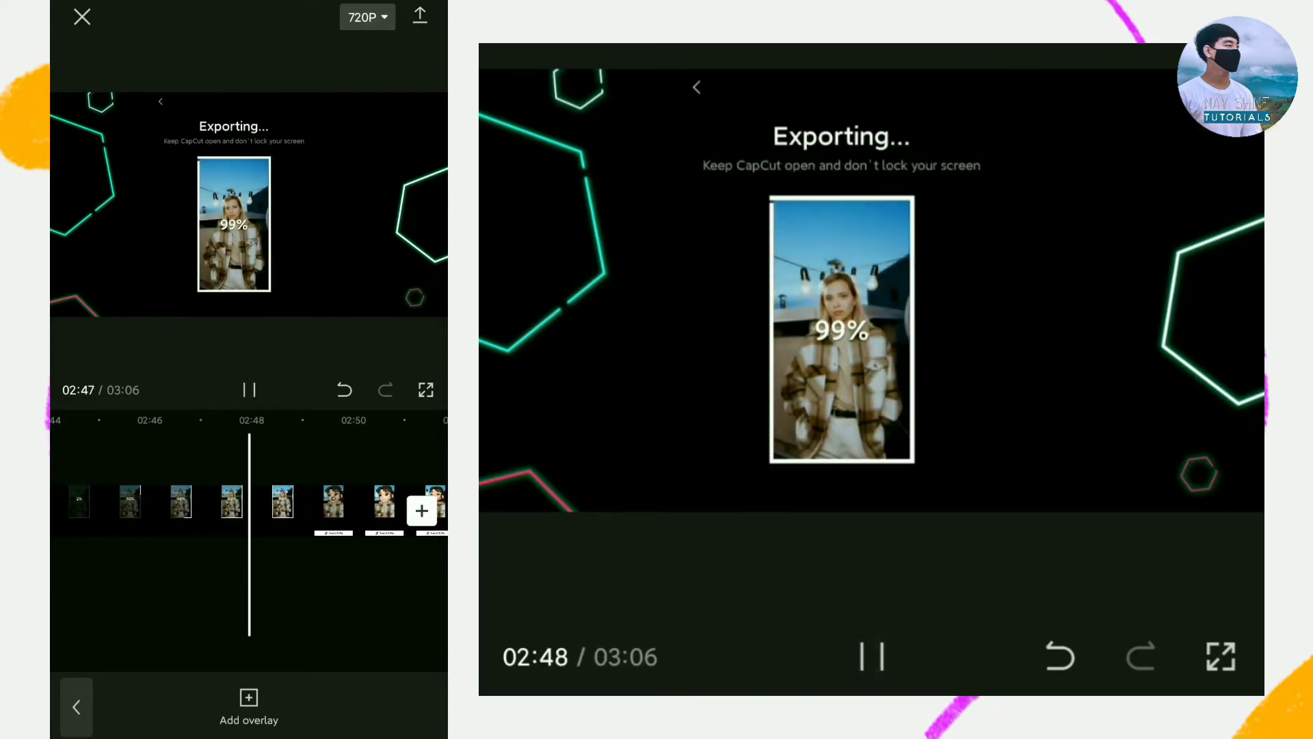
- Check the Ready to share overlay near 02:49, then select the overlay clip at 02:52
click(329, 509)
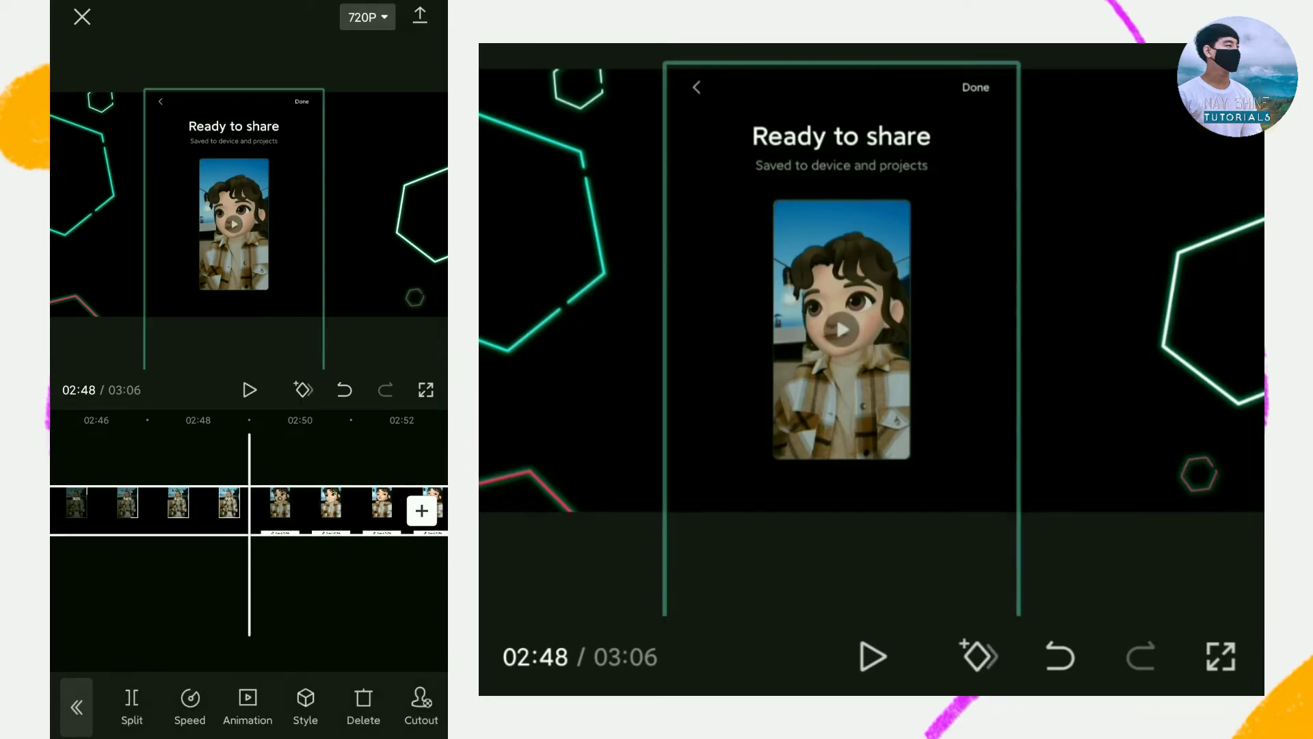
drag(340, 602, 315, 602)
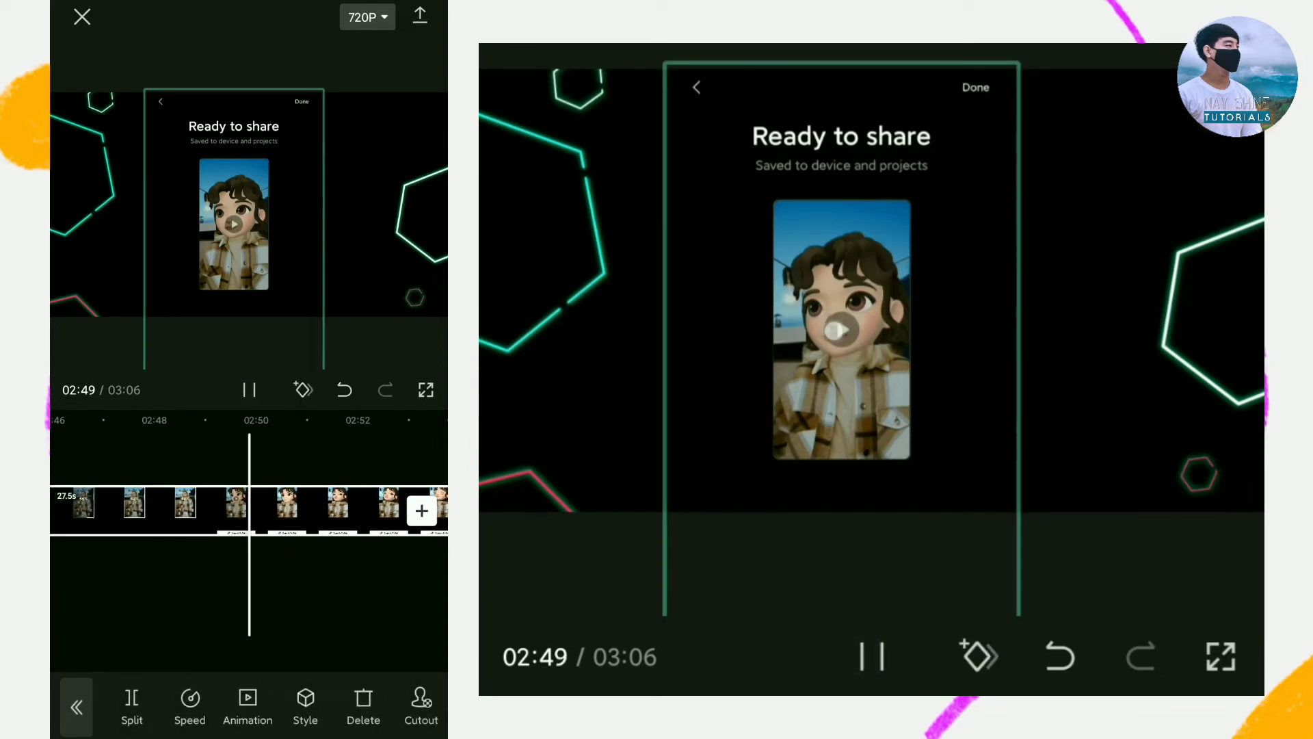
mouse_move(329, 586)
mouse_down()
mouse_move(370, 598)
mouse_move(188, 588)
mouse_up()
click(249, 596)
click(174, 510)
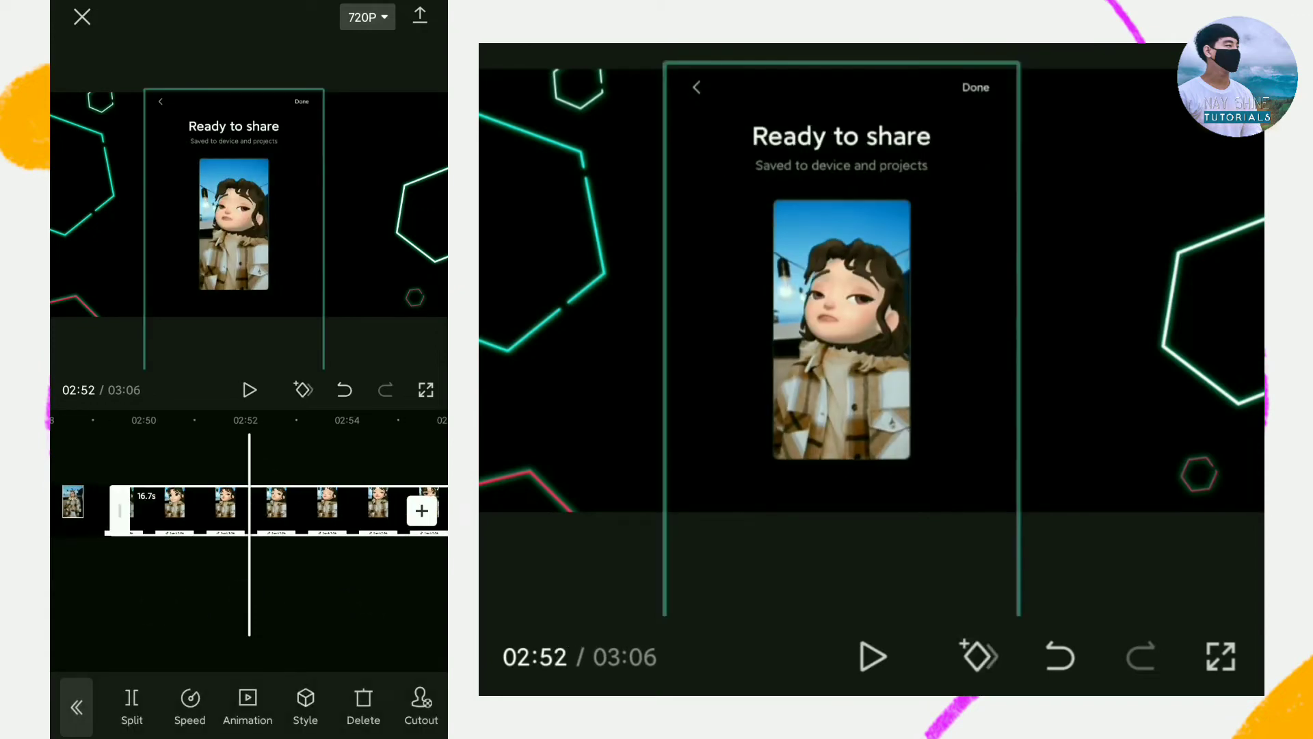
- Enlarge the phone recording, centre it over the hexagons, and play from 02:48 to 02:55
drag(321, 362, 395, 369)
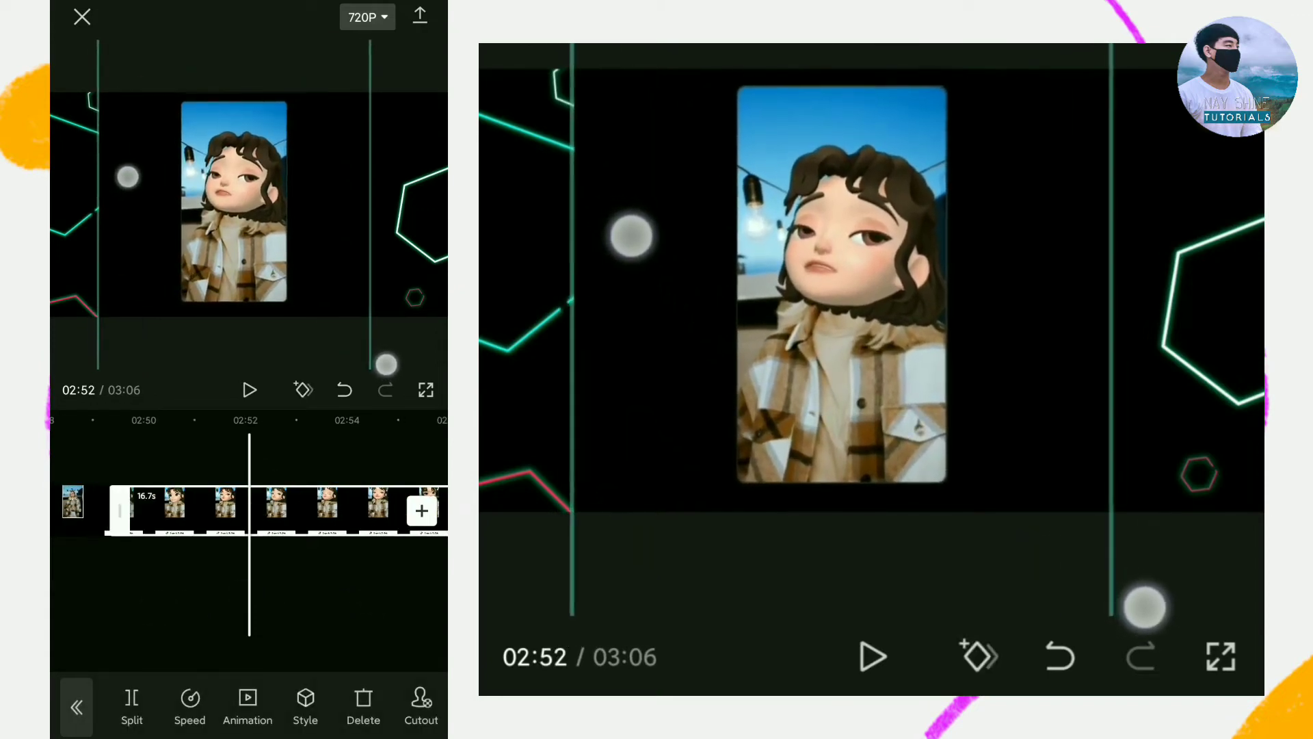
drag(178, 202, 224, 202)
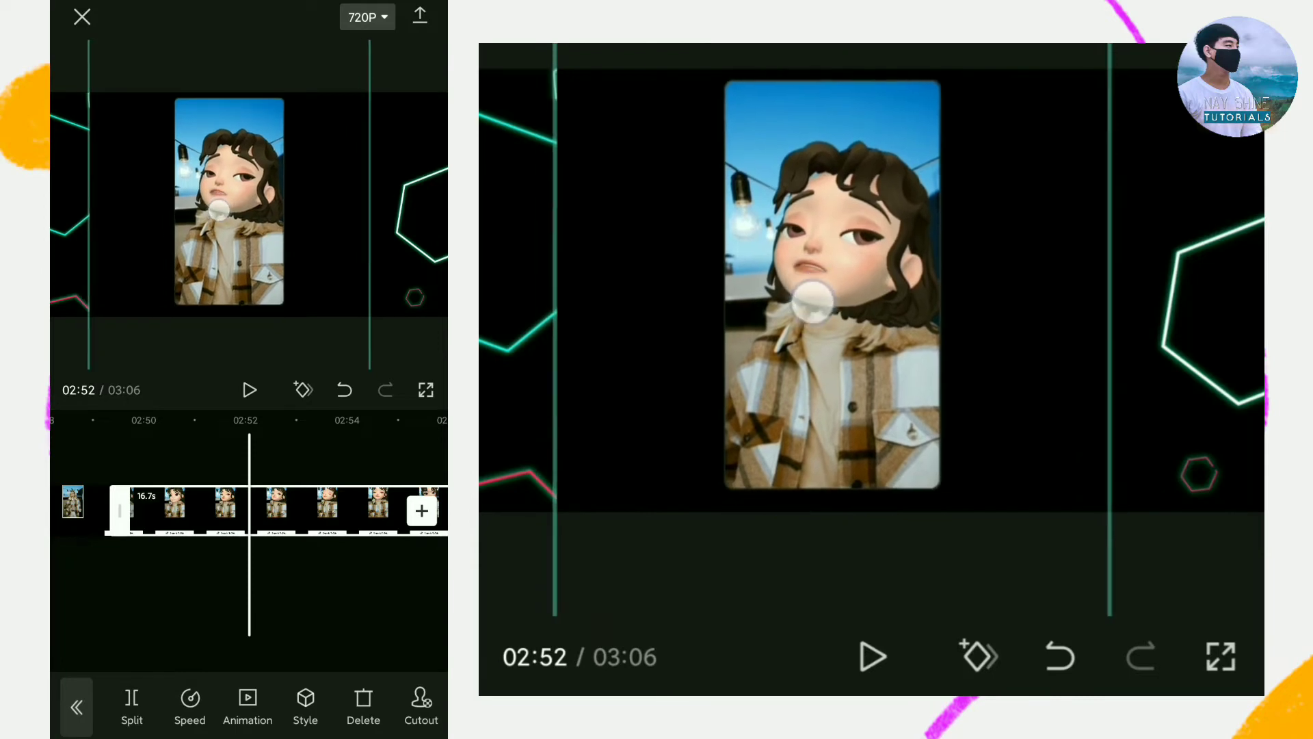
mouse_move(221, 217)
mouse_down()
mouse_move(277, 313)
mouse_move(285, 294)
mouse_up()
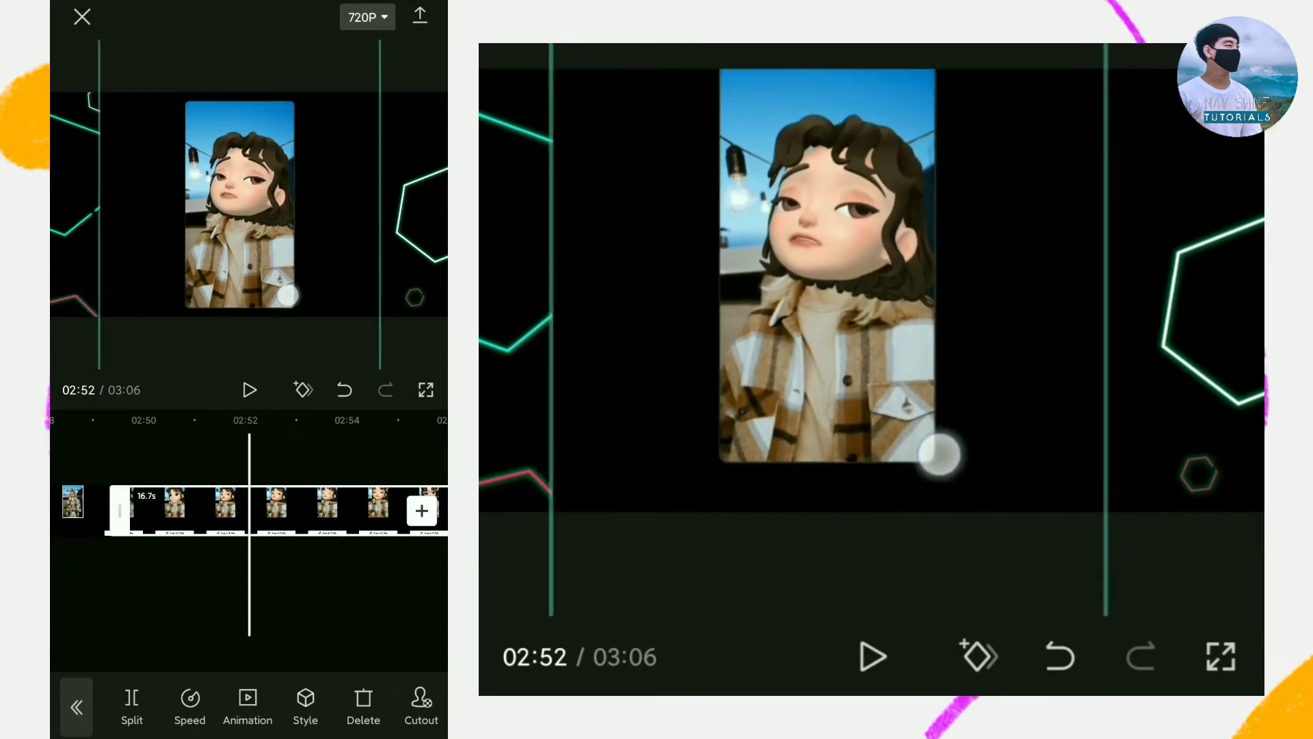
drag(174, 594, 359, 594)
click(250, 389)
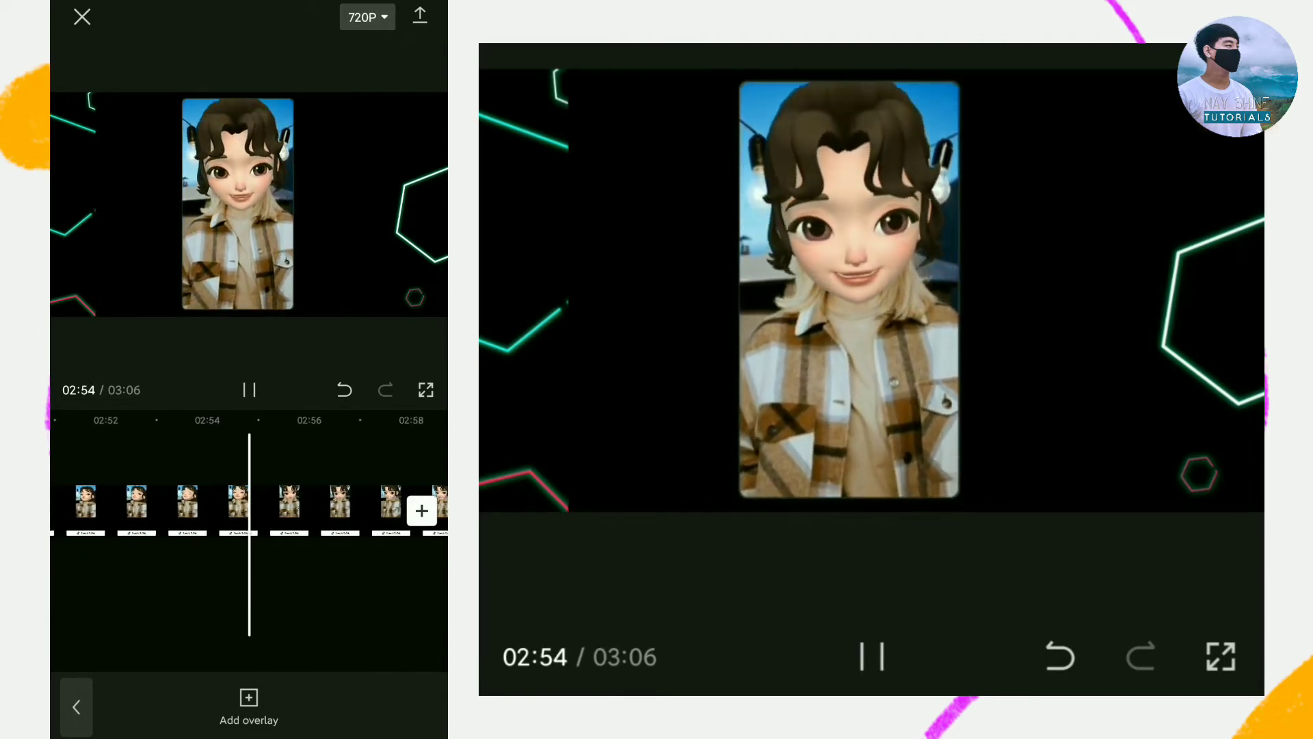
drag(287, 602, 160, 589)
click(250, 594)
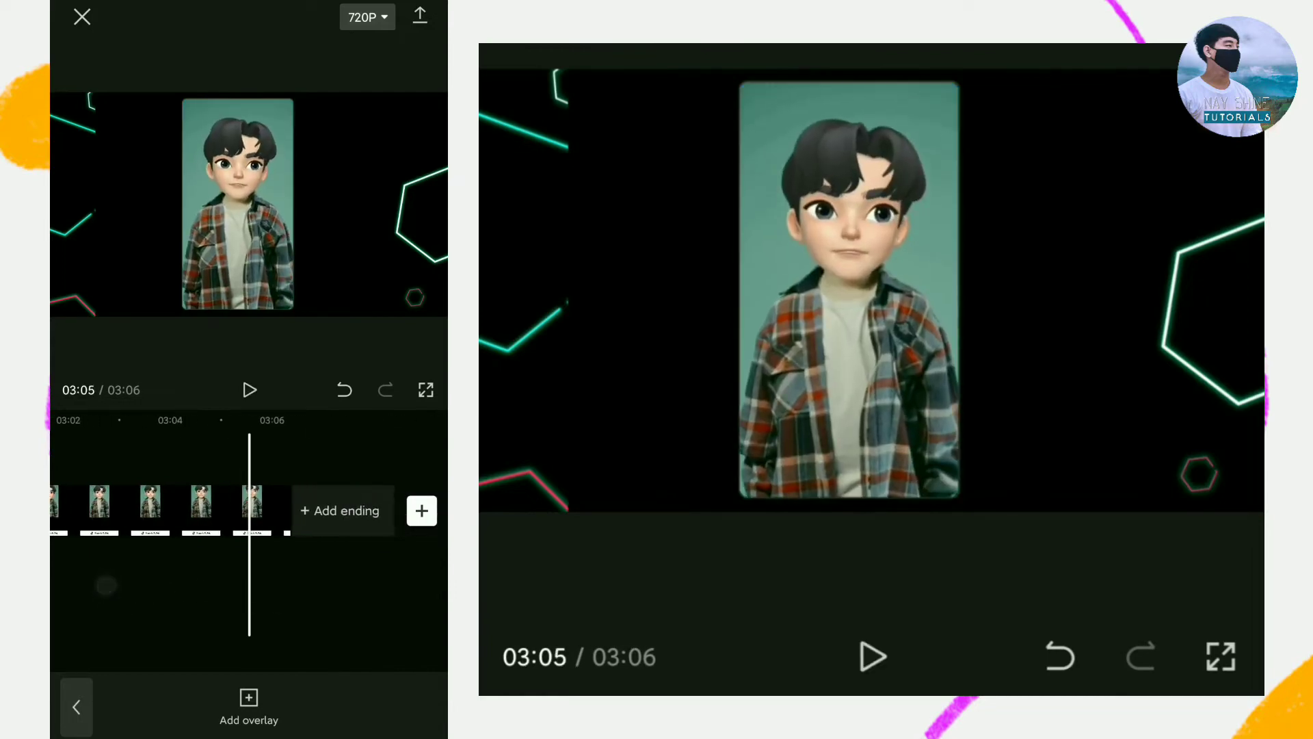
- Append the Thanks for watching subscribe end-screen video after the last clip
click(420, 508)
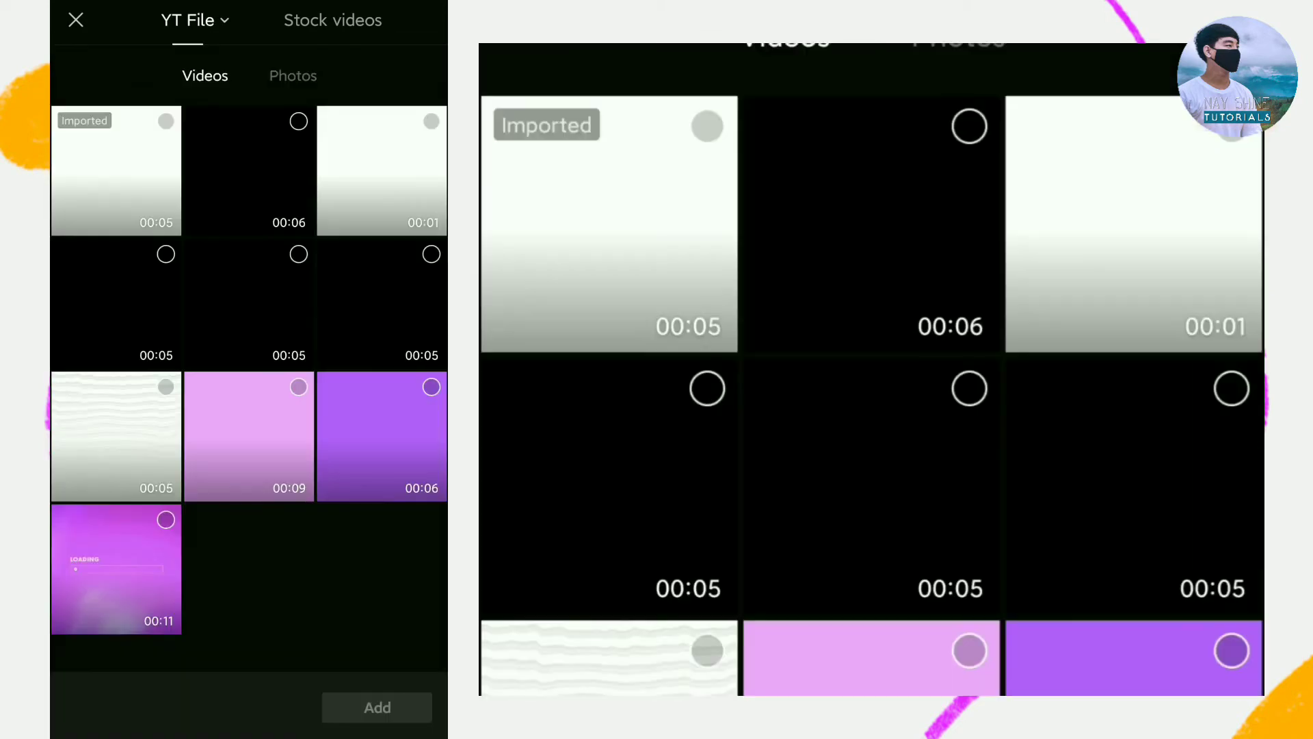
click(254, 305)
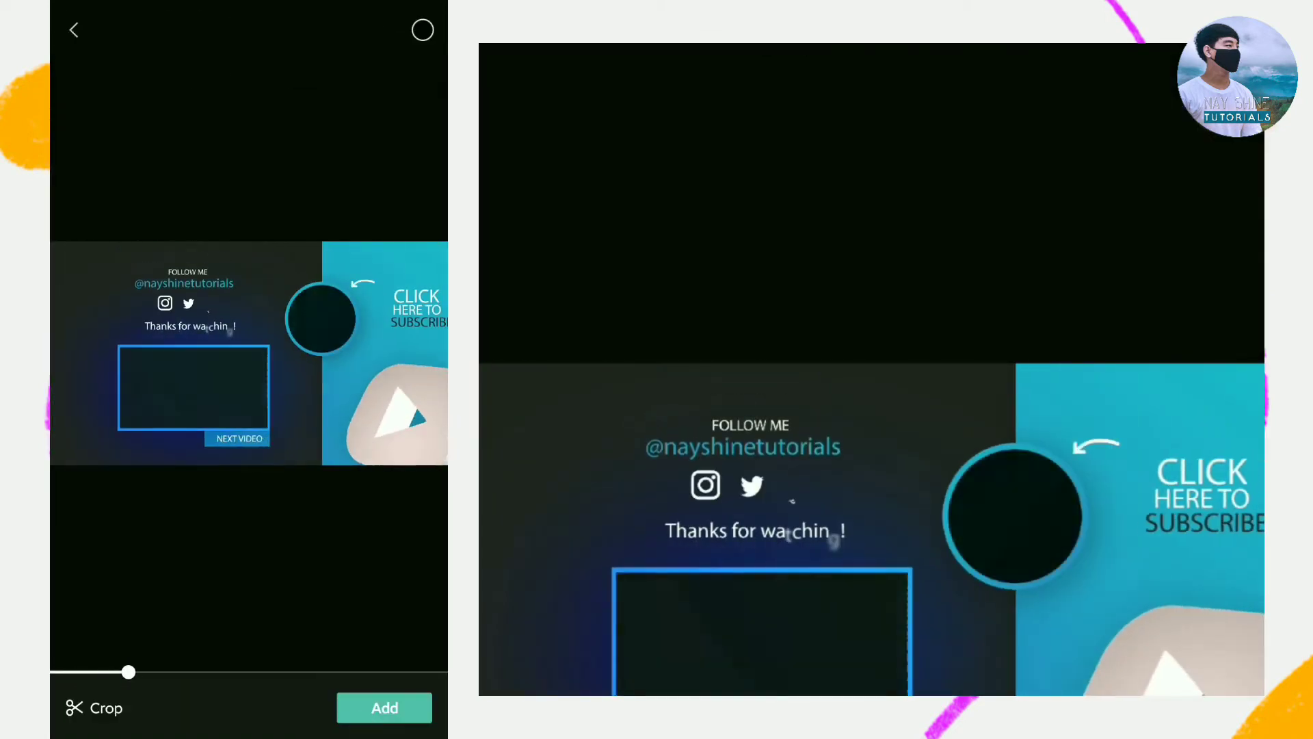
click(385, 708)
- Add a transition into the end screen and play back the ending from 03:05
drag(220, 616, 266, 626)
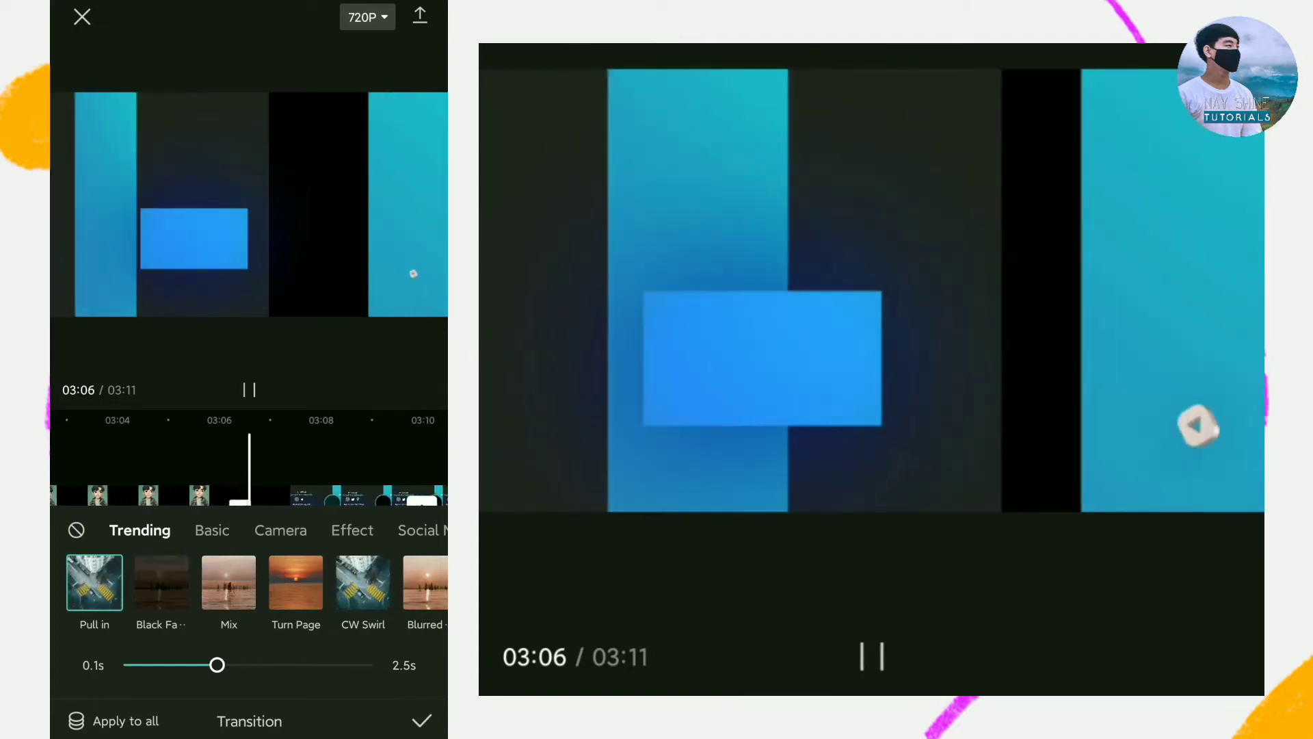
click(422, 720)
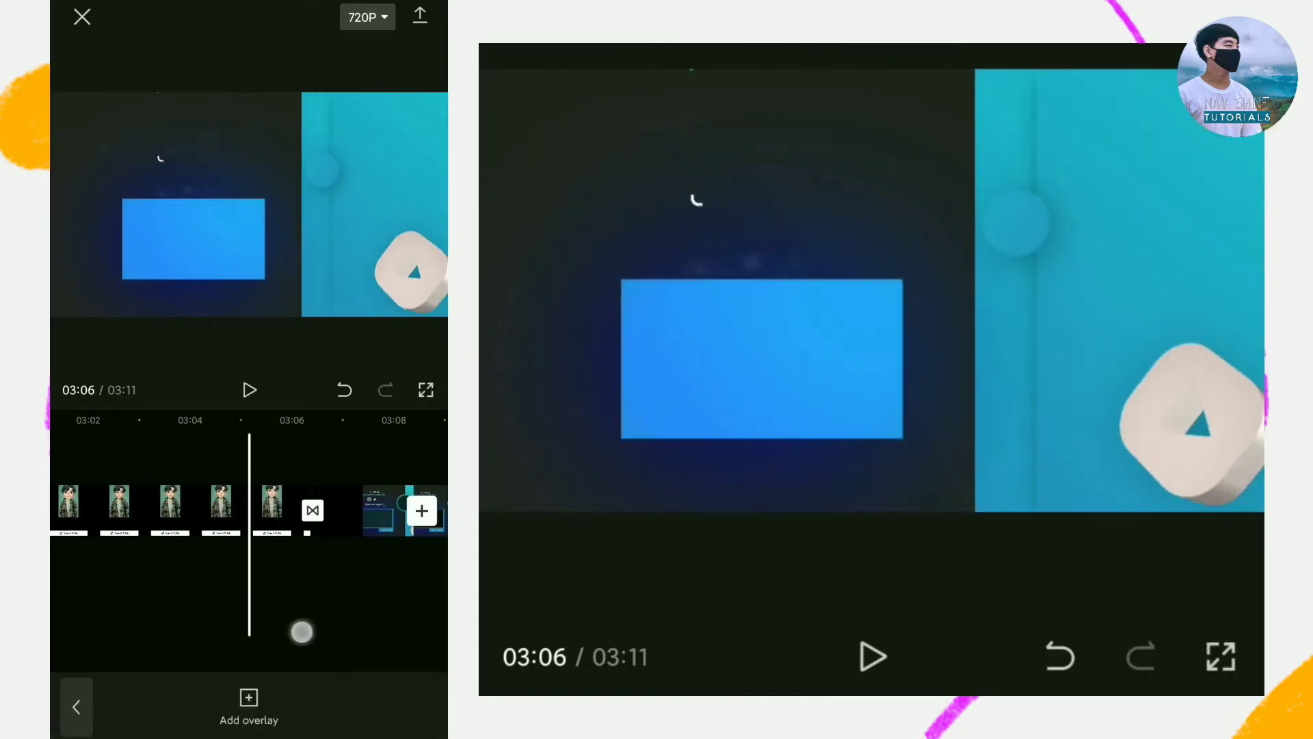
click(250, 390)
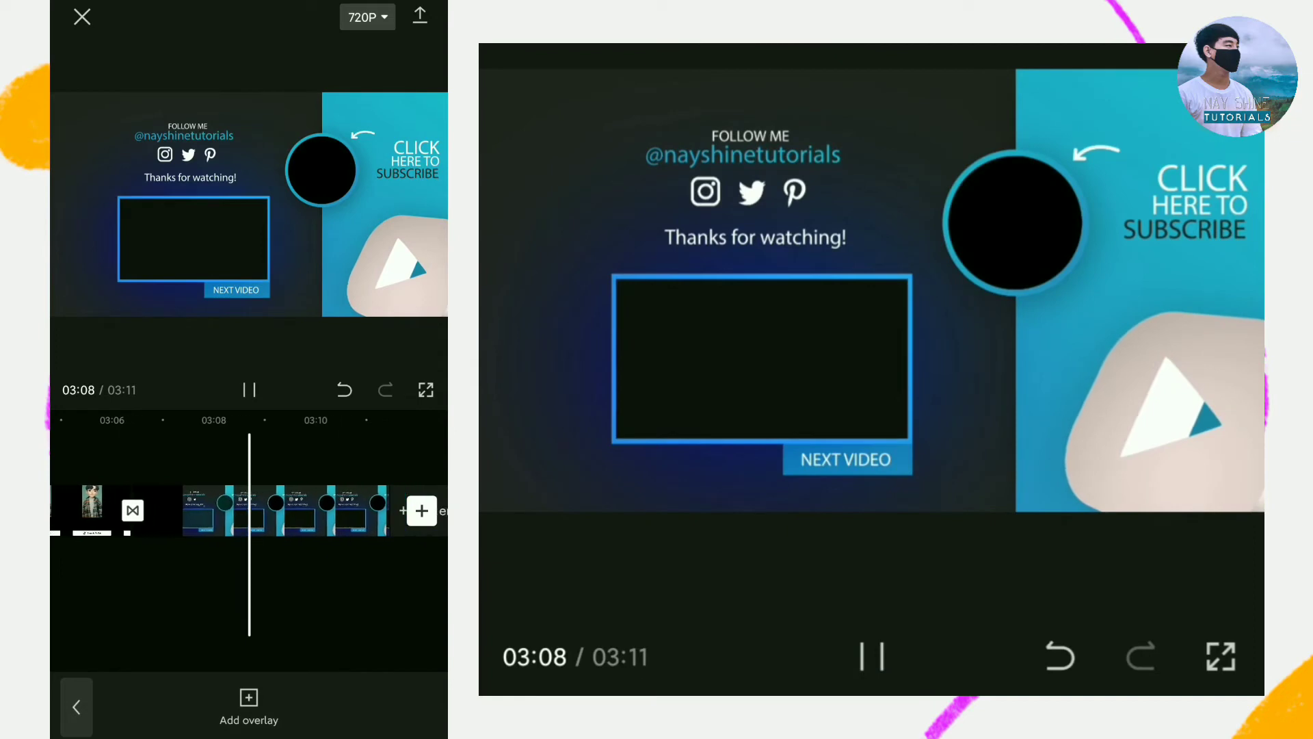
drag(205, 593, 316, 609)
click(74, 691)
mouse_move(125, 615)
mouse_down()
mouse_move(267, 632)
mouse_move(282, 657)
mouse_up()
drag(137, 510, 342, 510)
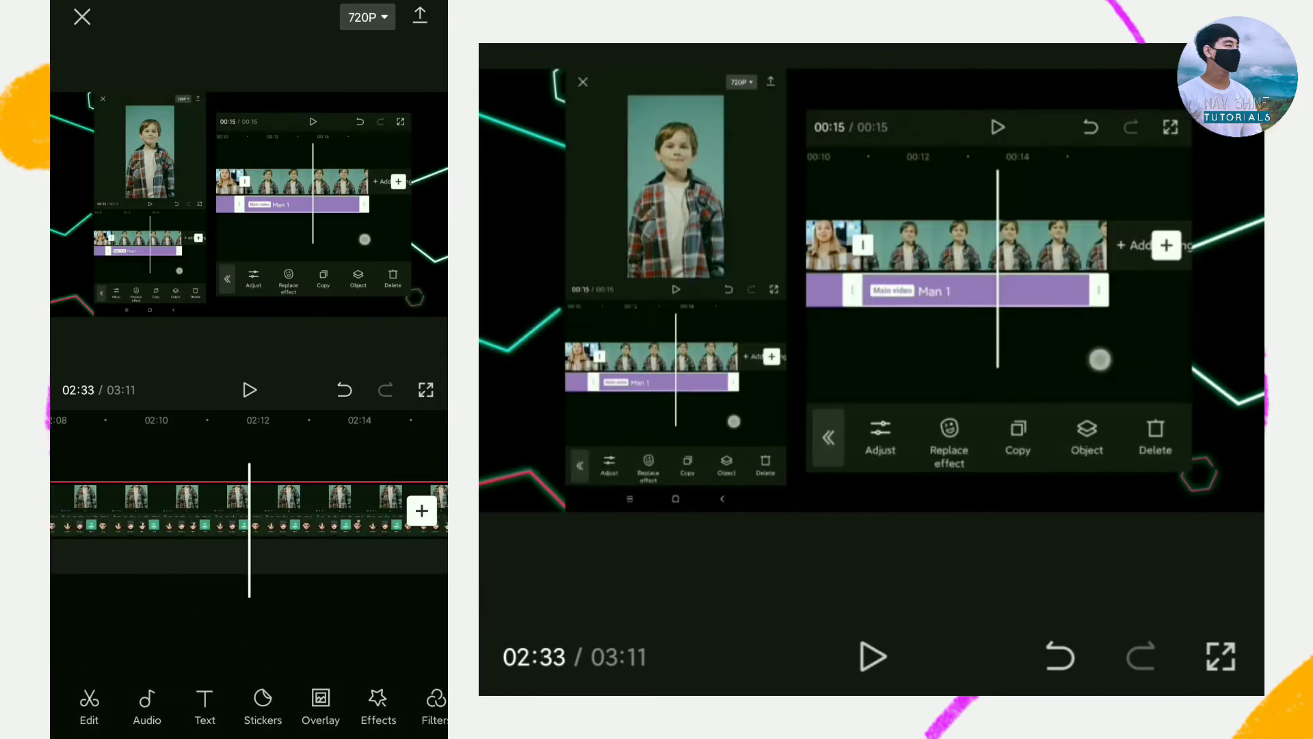
- Add the circular NAY SHINE TUTORIALS logo photo as a new overlay
drag(214, 631, 322, 639)
mouse_move(143, 620)
mouse_down()
mouse_move(299, 657)
mouse_move(241, 619)
mouse_up()
drag(117, 606, 233, 616)
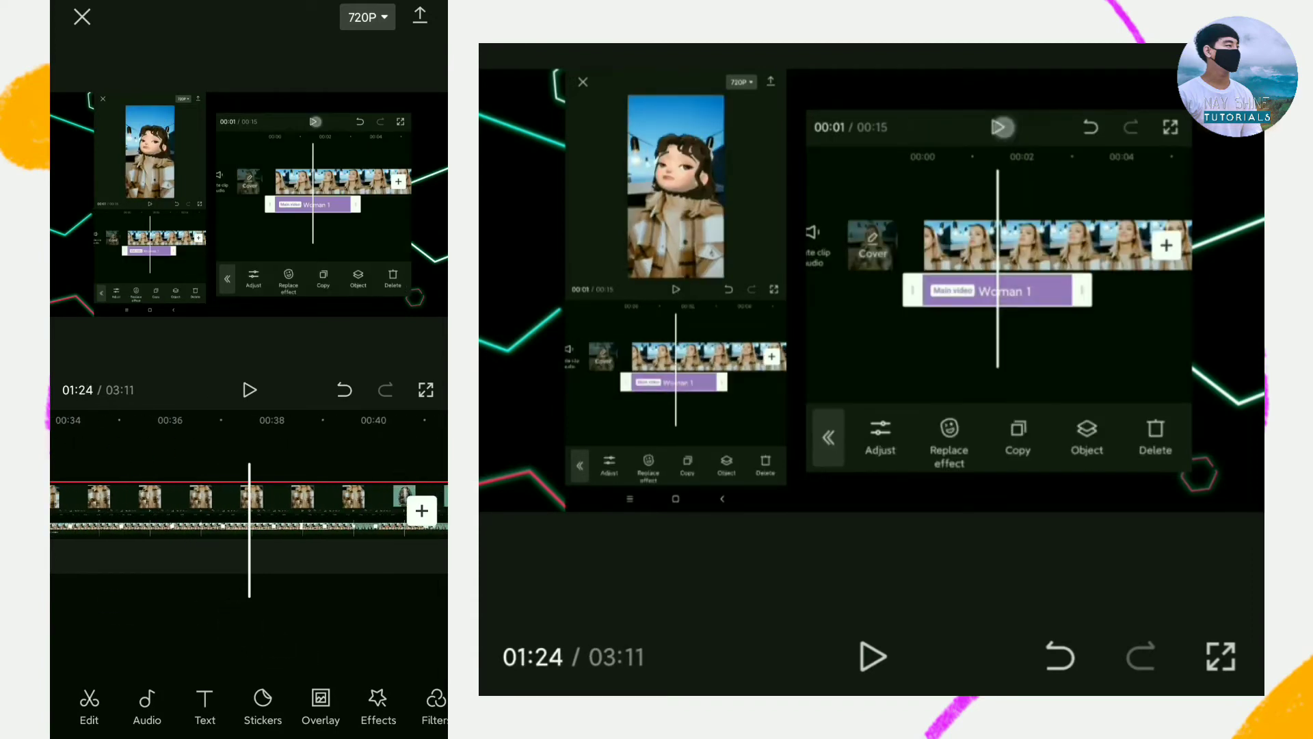
mouse_move(138, 609)
mouse_down()
mouse_move(249, 626)
mouse_move(241, 638)
mouse_up()
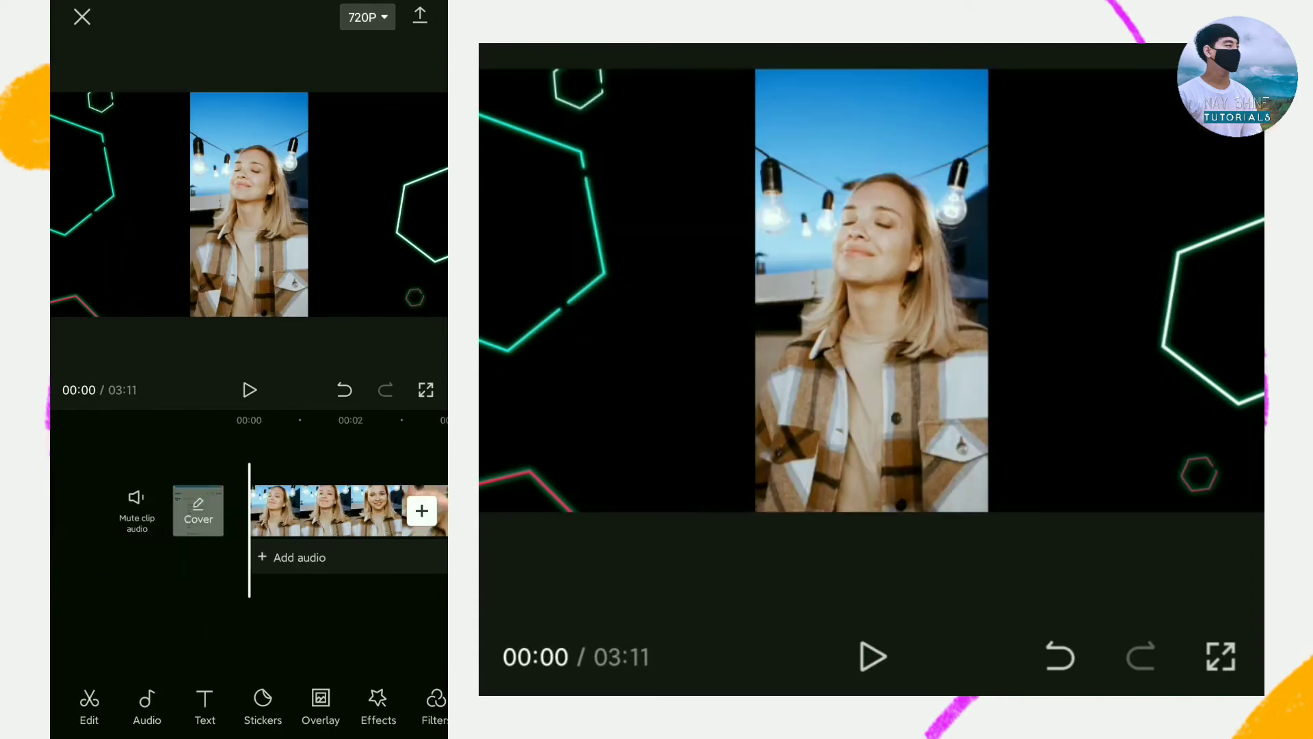
click(321, 705)
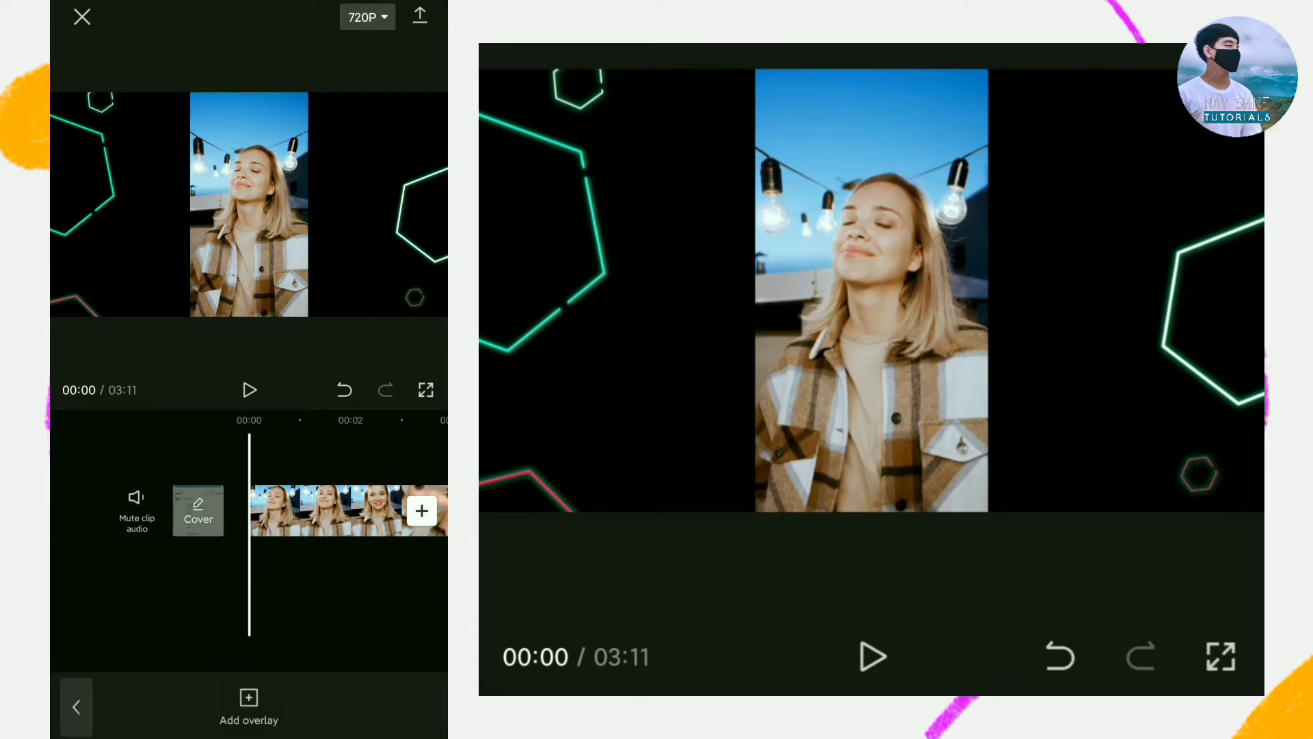
click(249, 699)
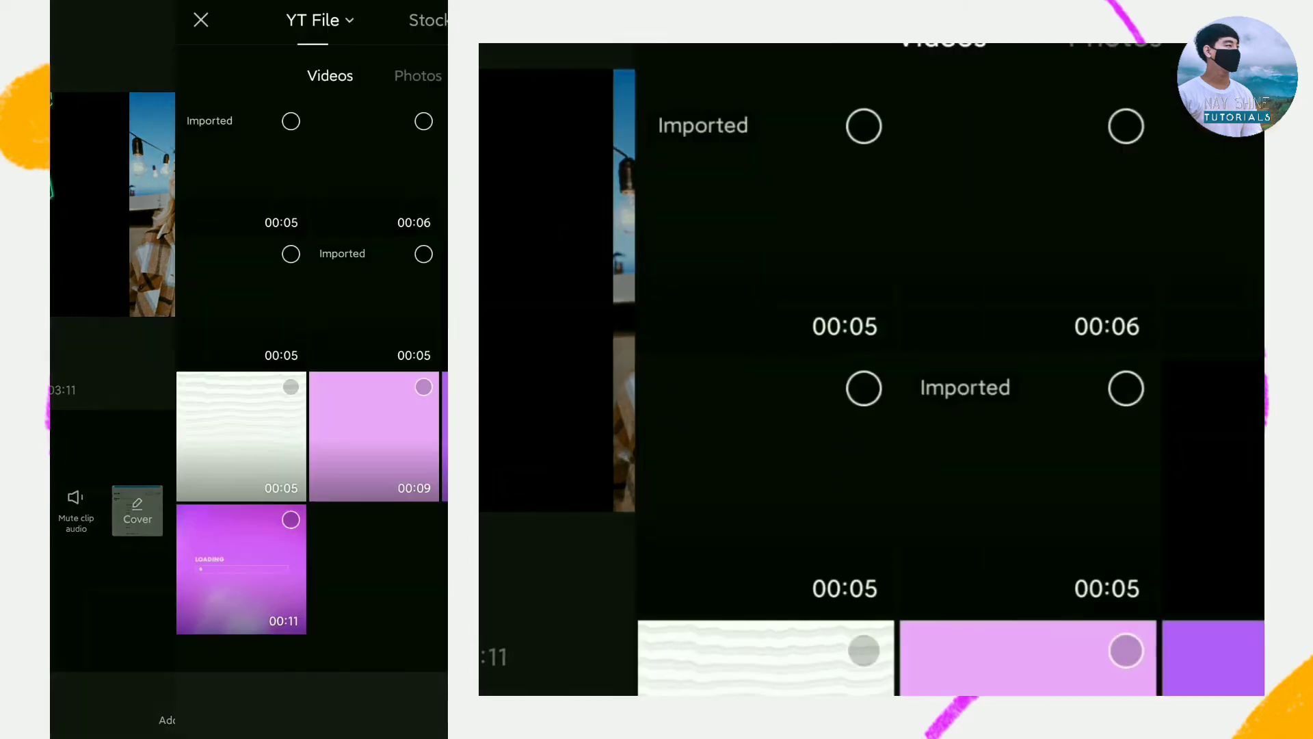
click(286, 77)
click(165, 121)
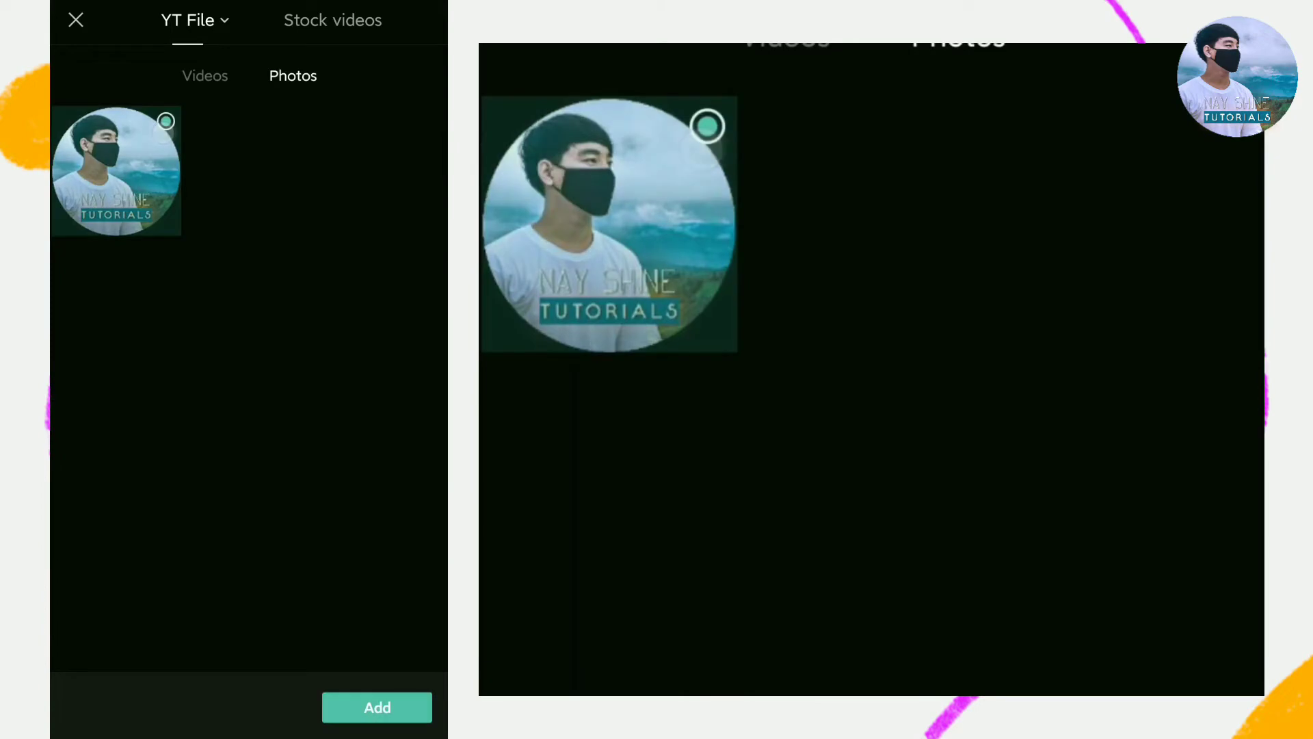
click(377, 707)
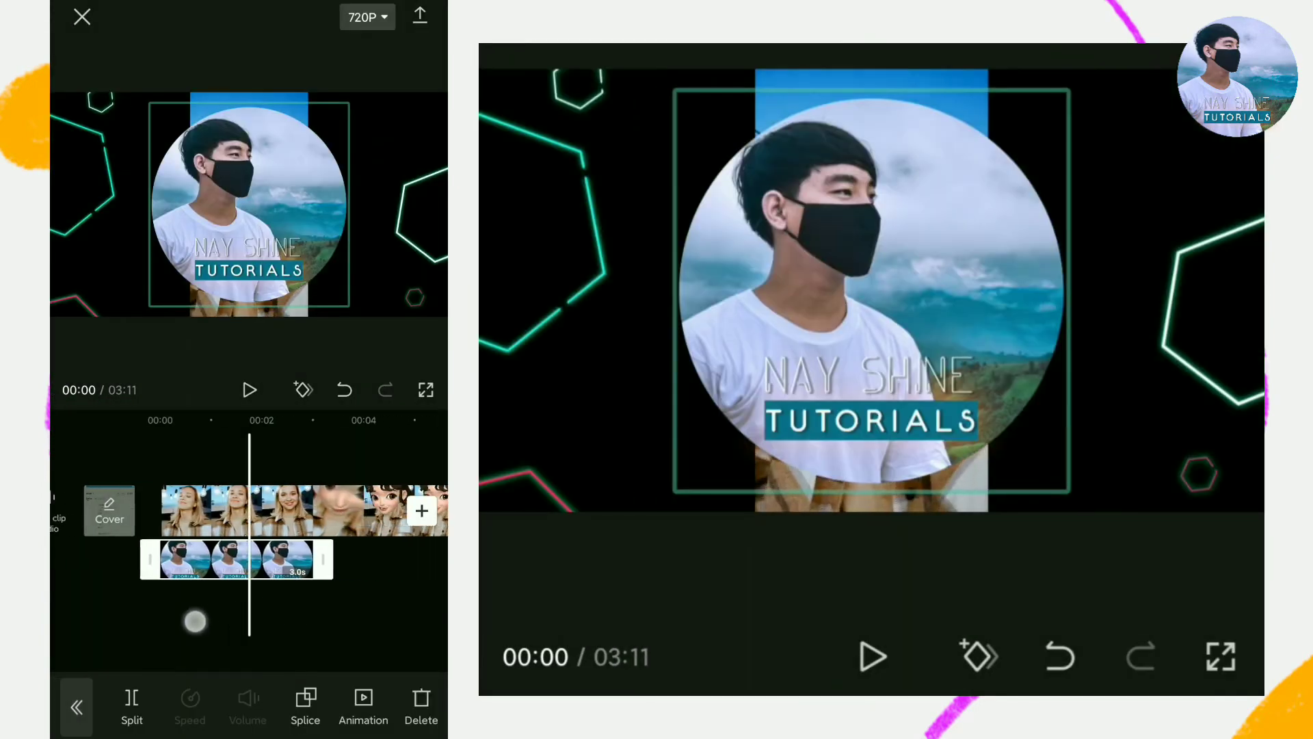
- Stretch the logo overlay across the video, then trim it to end near 03:06
drag(303, 563, 360, 650)
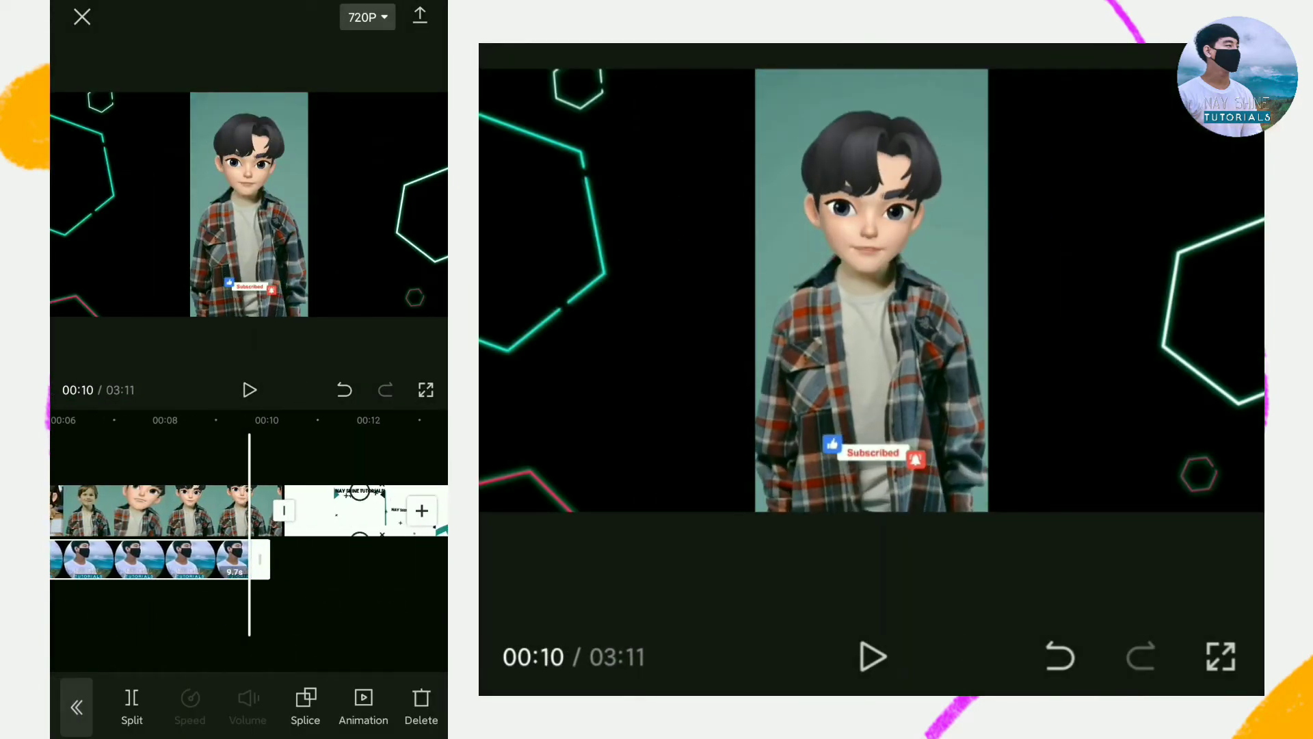
click(76, 707)
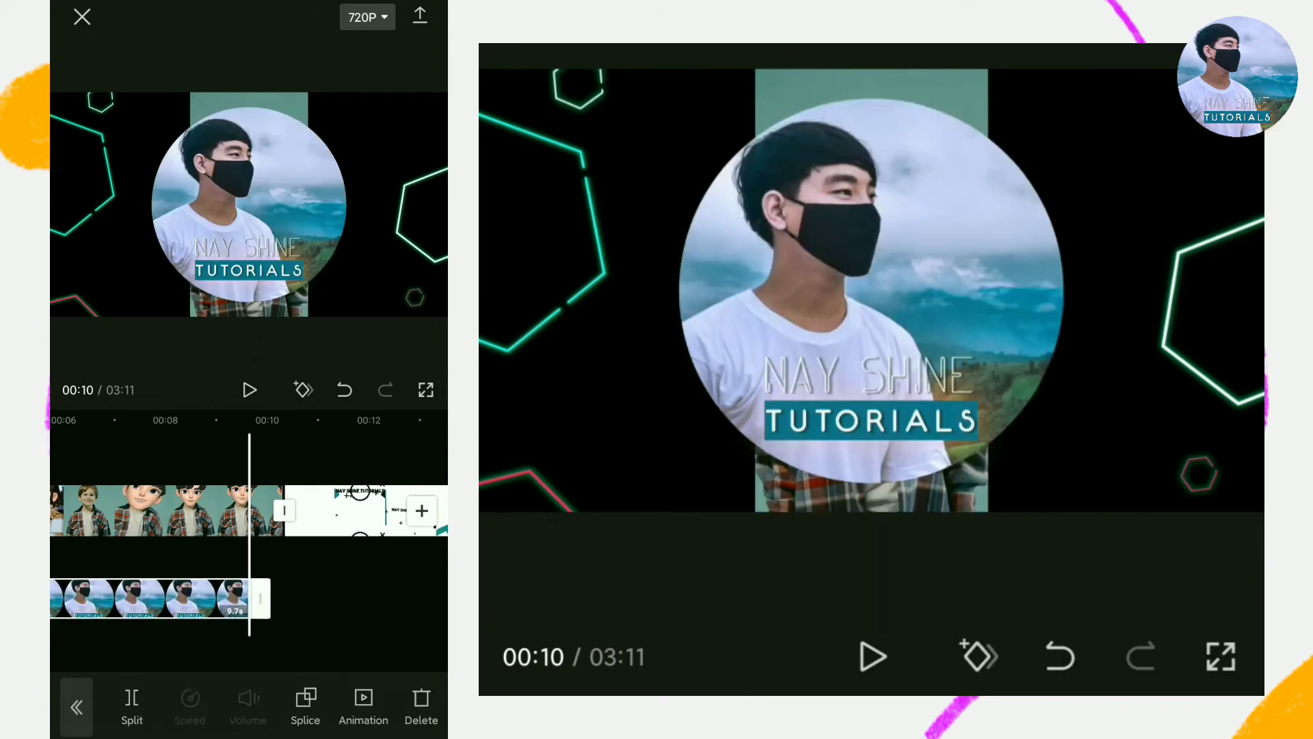
drag(364, 638, 419, 624)
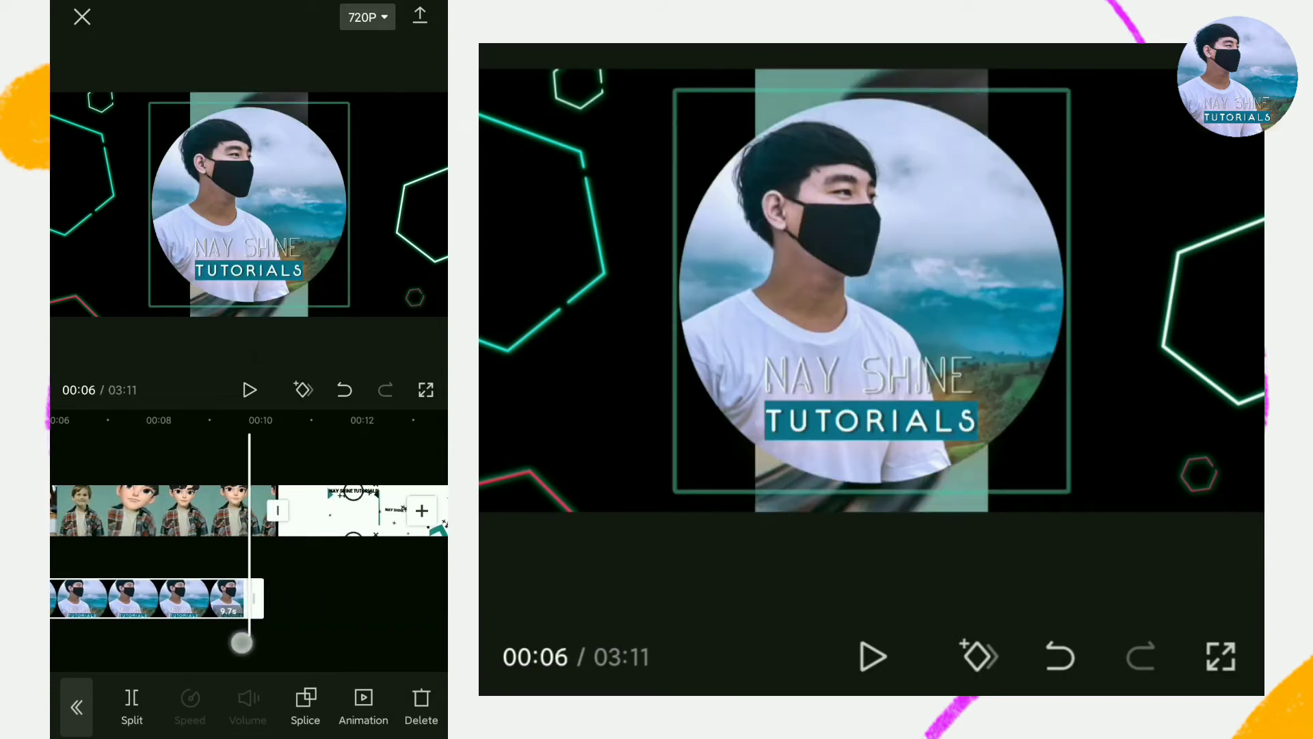
drag(242, 642, 428, 640)
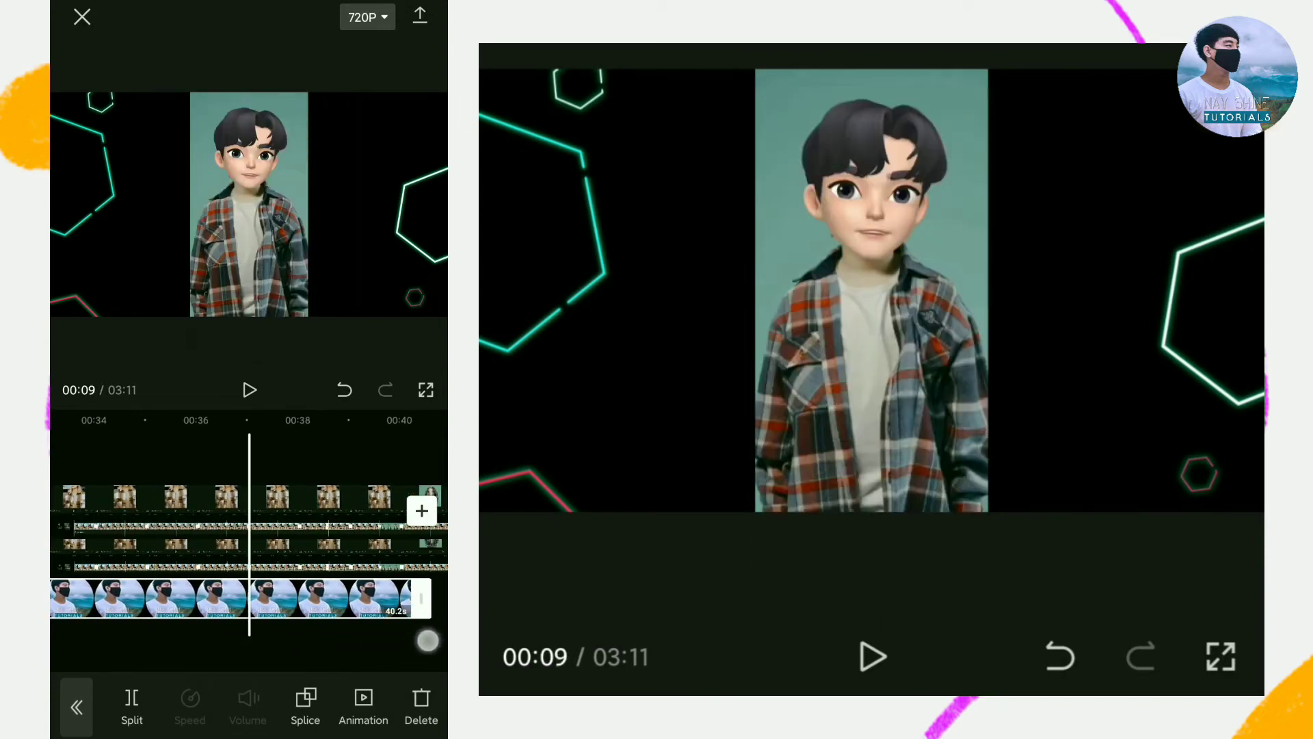
drag(428, 640, 428, 639)
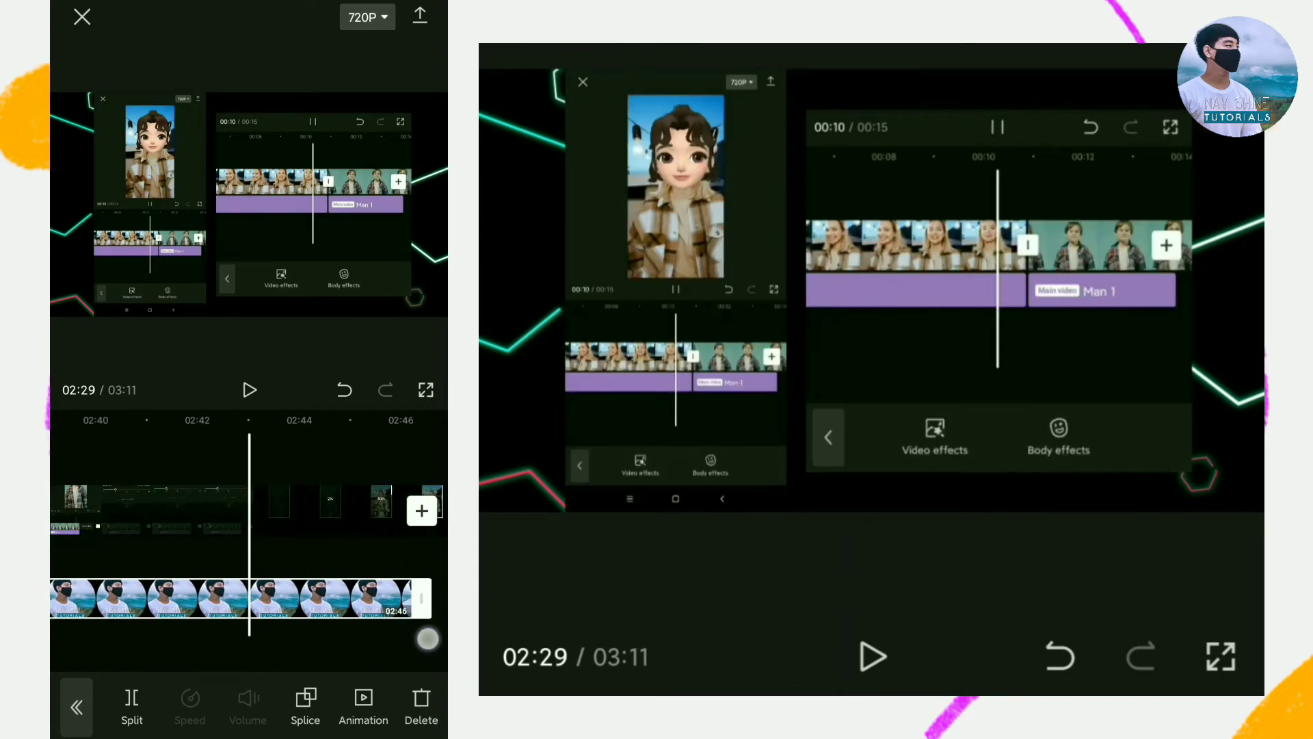
mouse_move(428, 639)
mouse_down()
mouse_move(164, 631)
mouse_move(292, 627)
mouse_up()
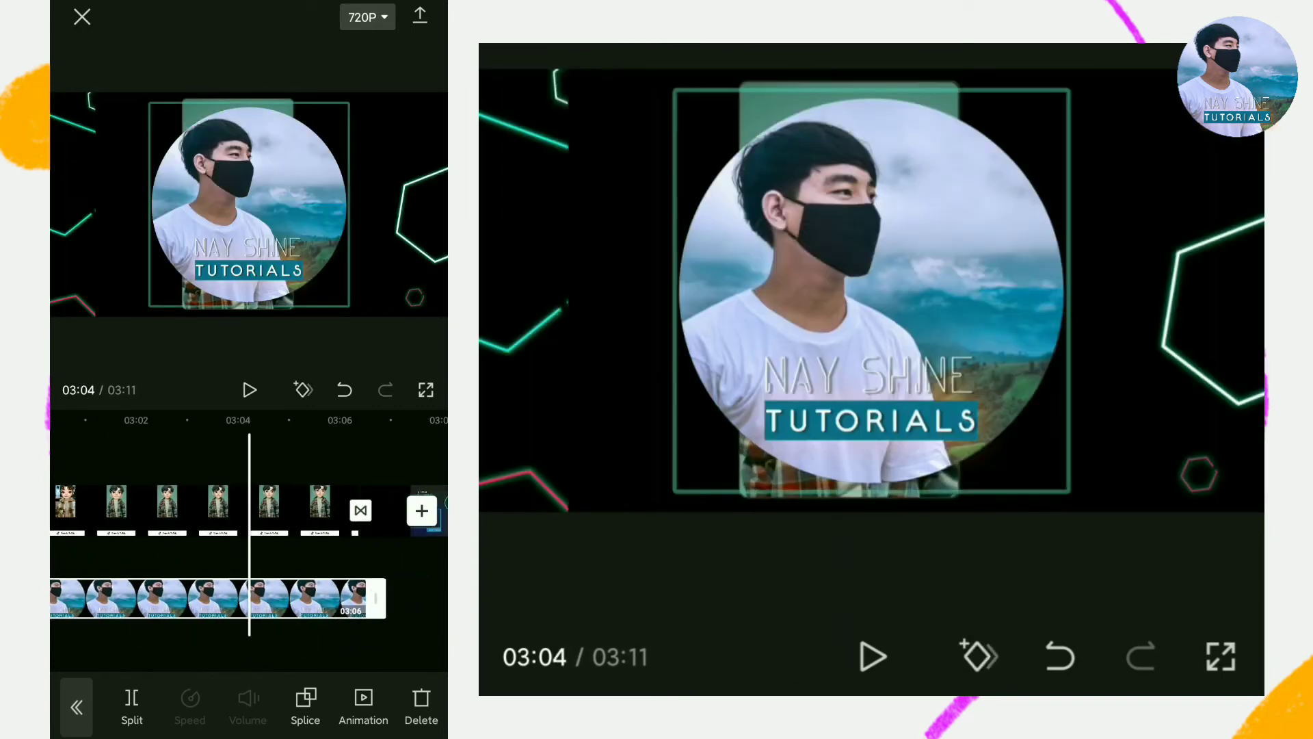
mouse_move(375, 599)
mouse_down()
mouse_move(233, 641)
mouse_move(244, 640)
mouse_up()
click(346, 628)
- Shrink the circular logo and place it as a small watermark in the top-right corner
click(249, 390)
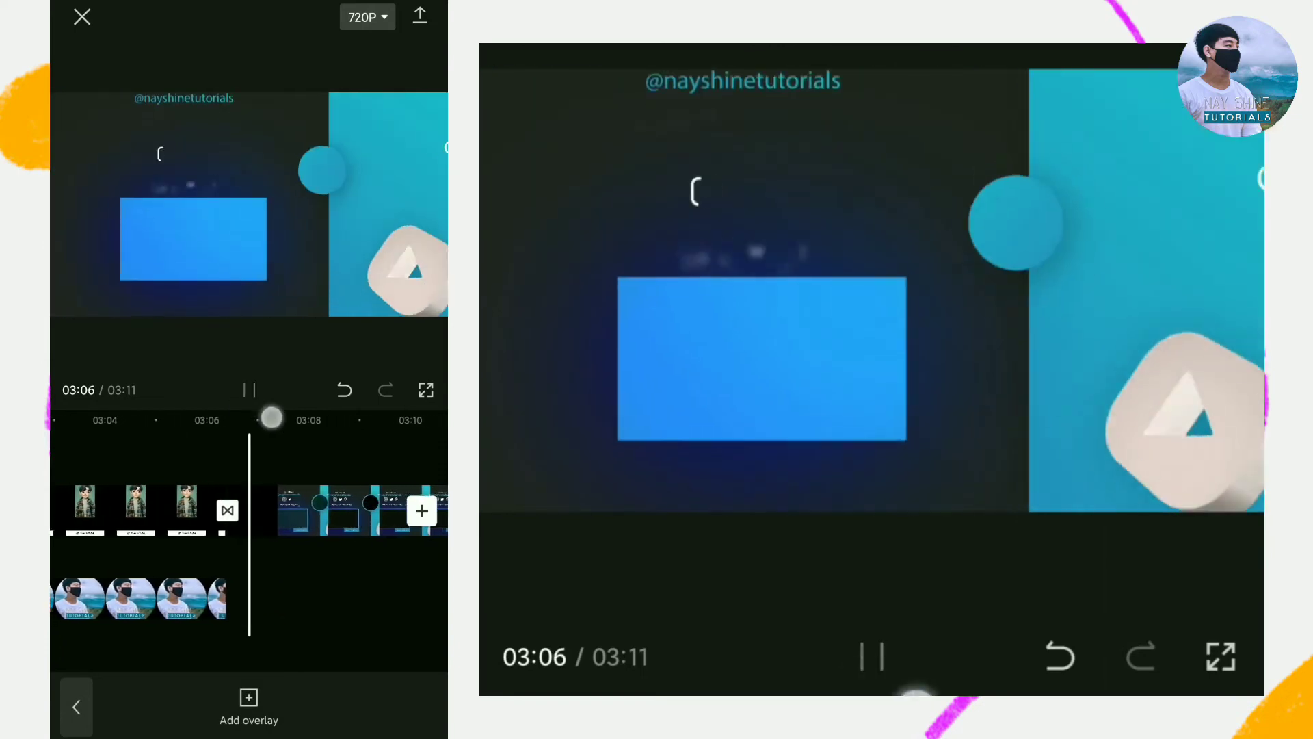
drag(410, 607, 242, 650)
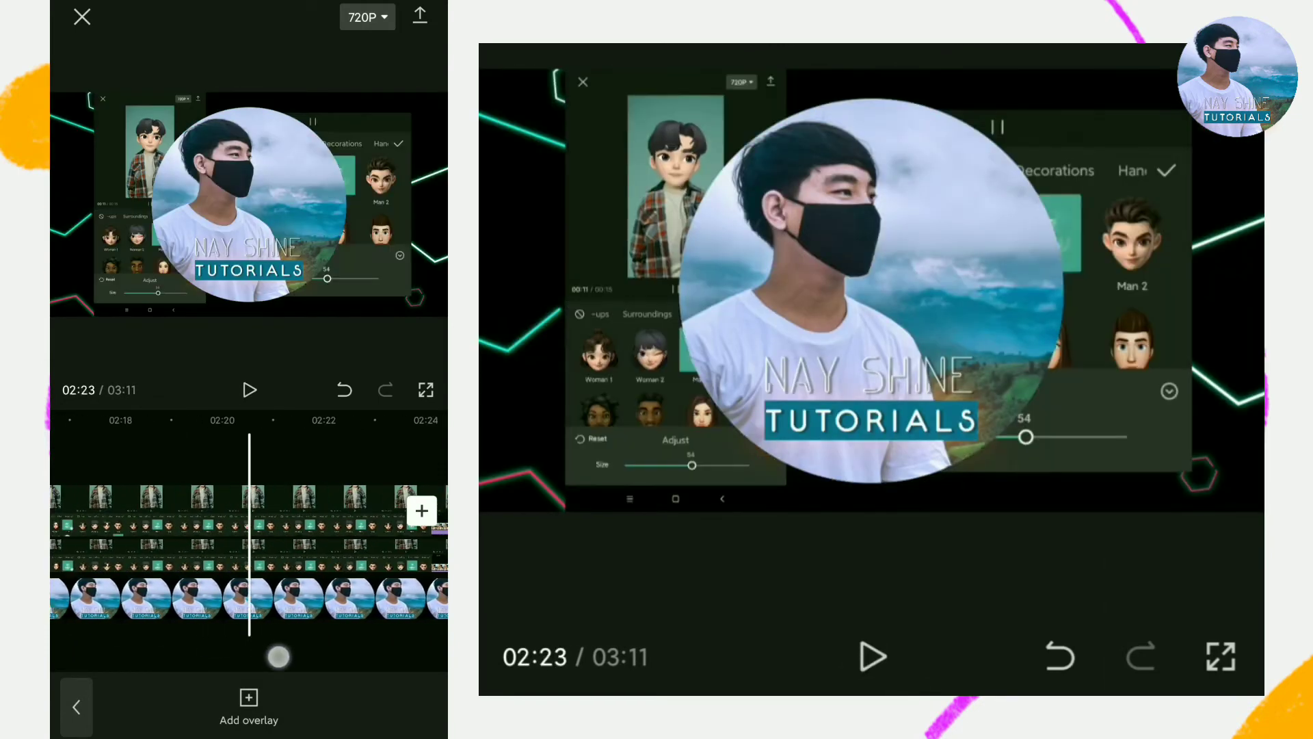
click(239, 599)
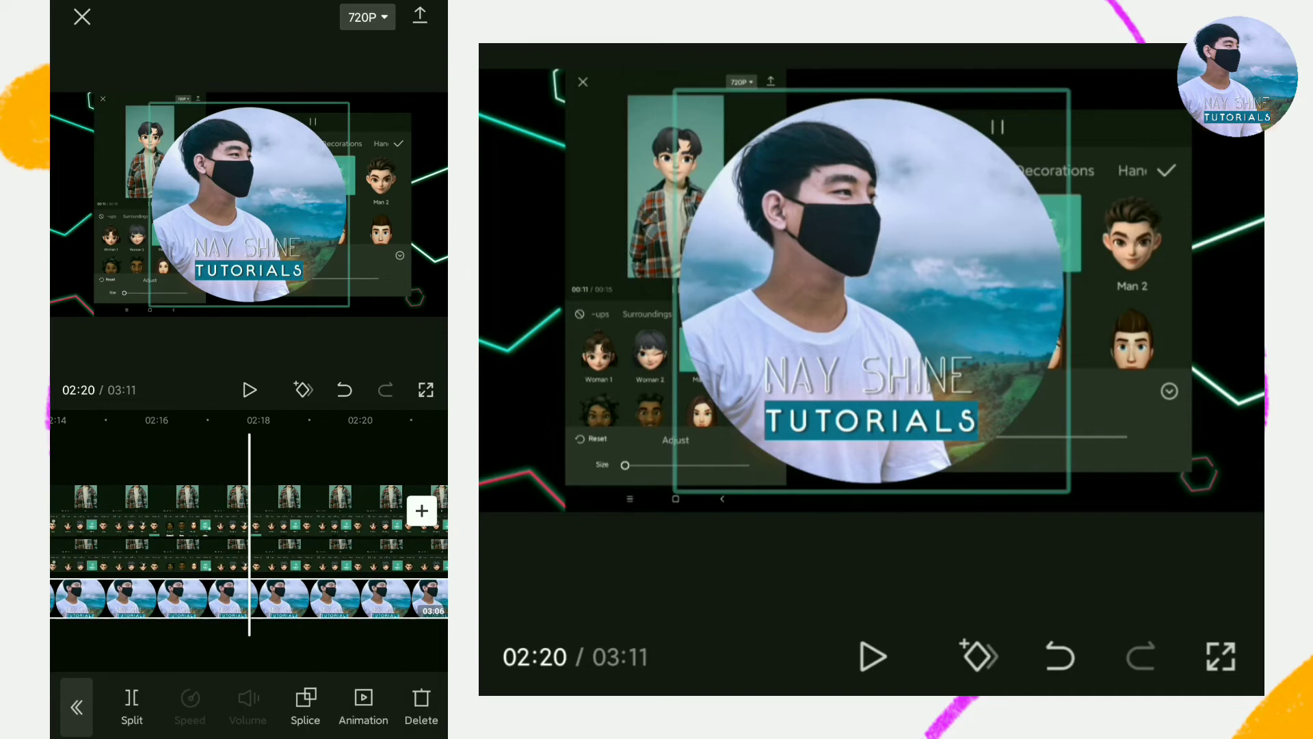
mouse_move(83, 140)
mouse_down()
mouse_move(205, 199)
mouse_move(174, 208)
mouse_move(140, 190)
mouse_up()
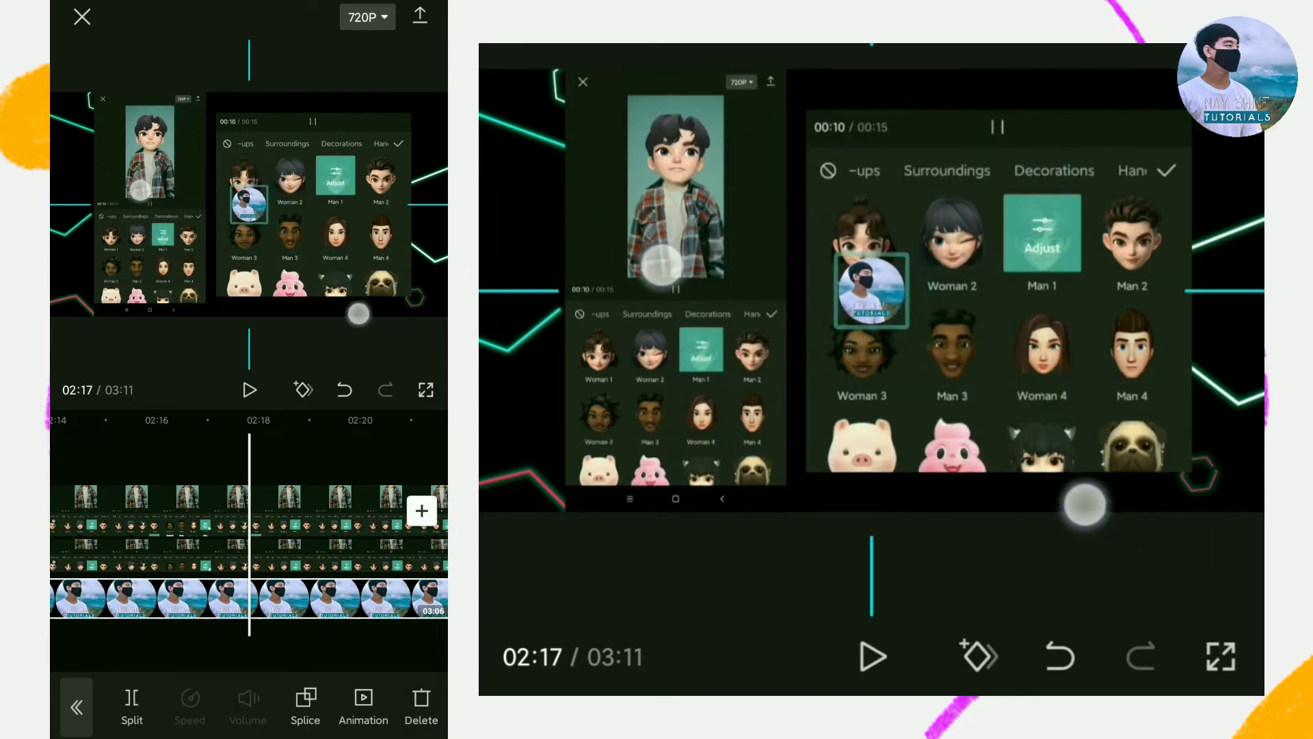
drag(354, 313, 316, 112)
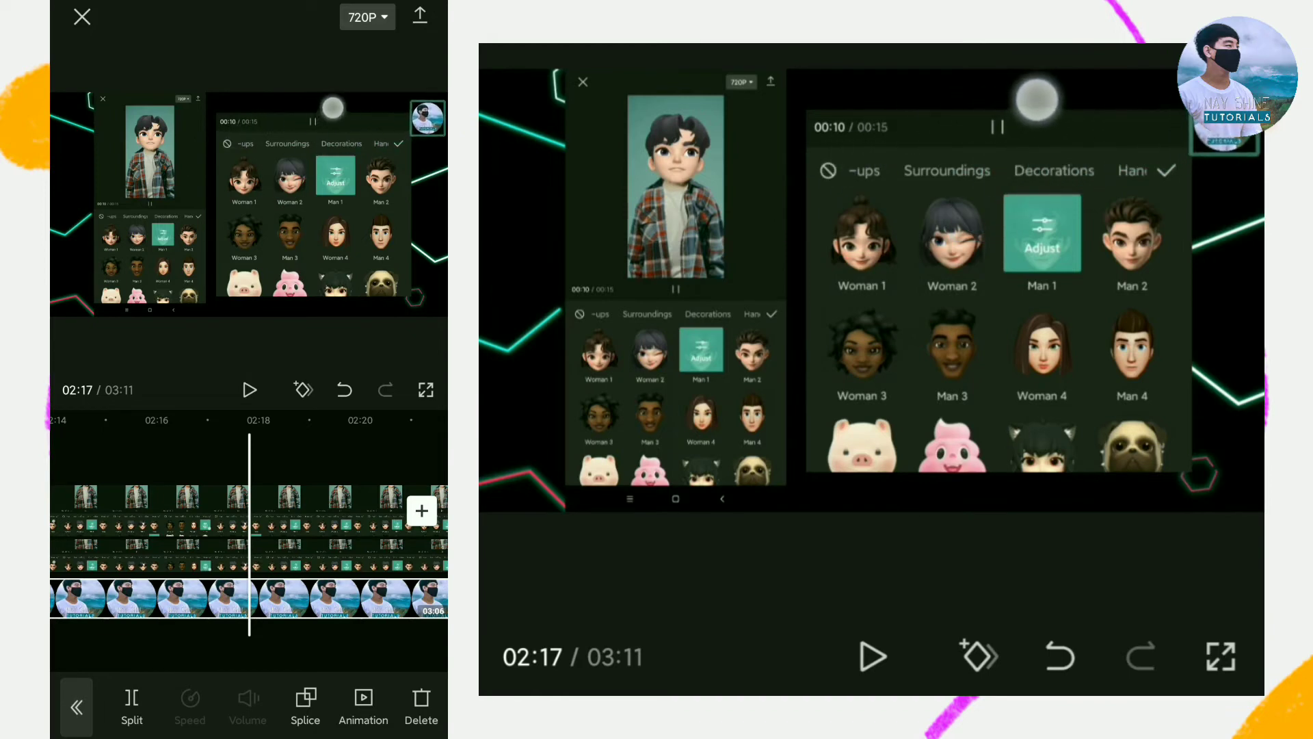
drag(407, 329, 422, 362)
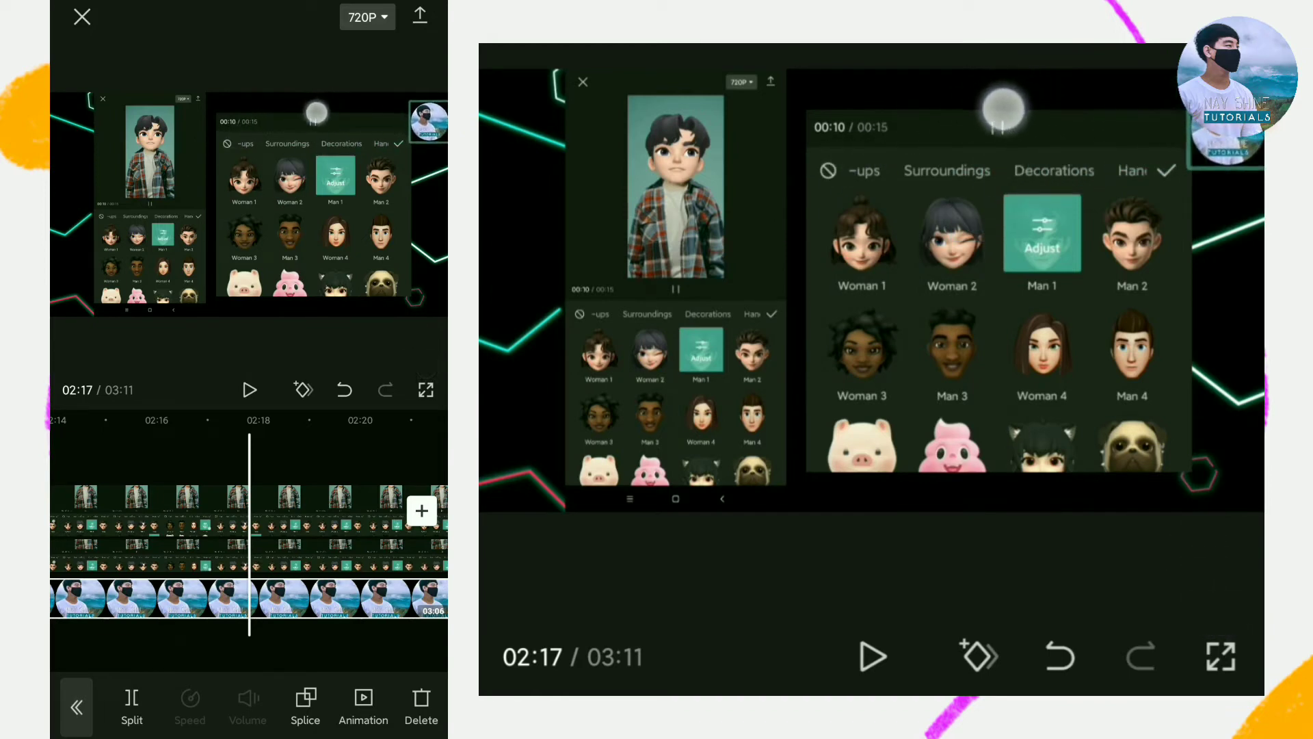
drag(316, 112, 292, 117)
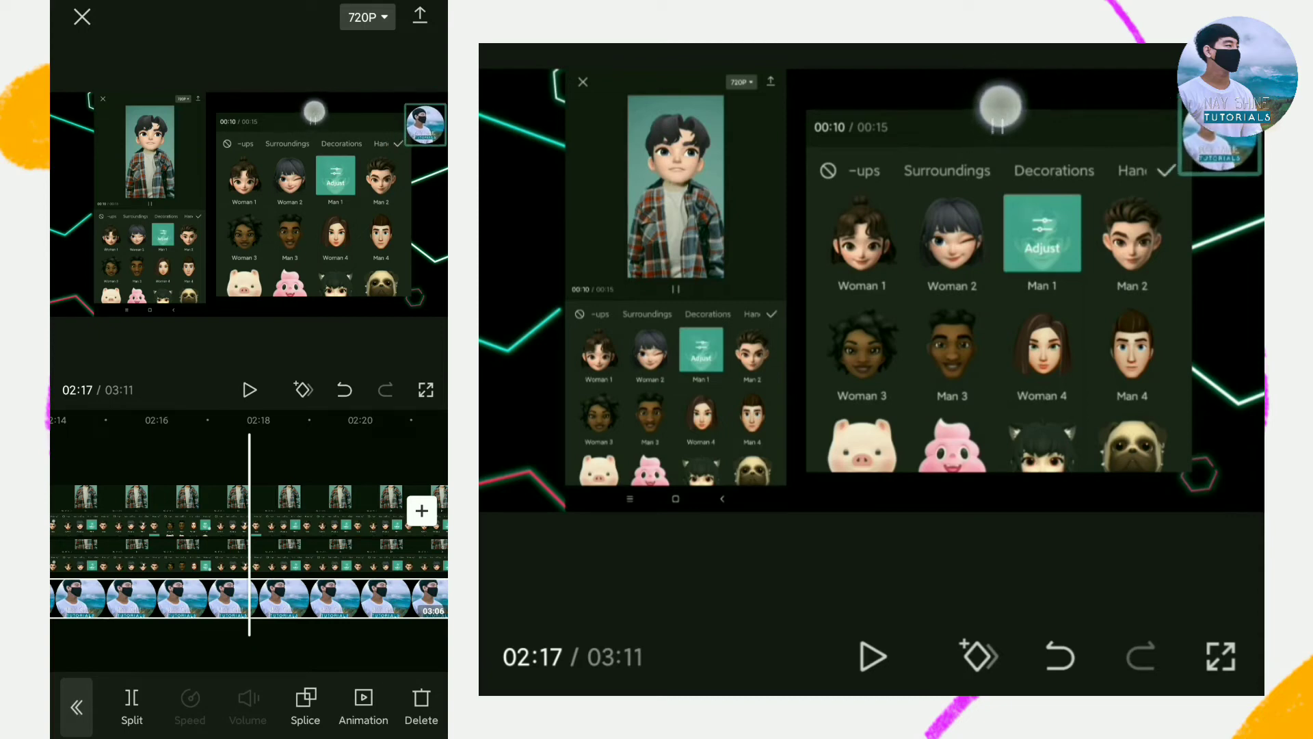
drag(302, 107, 342, 127)
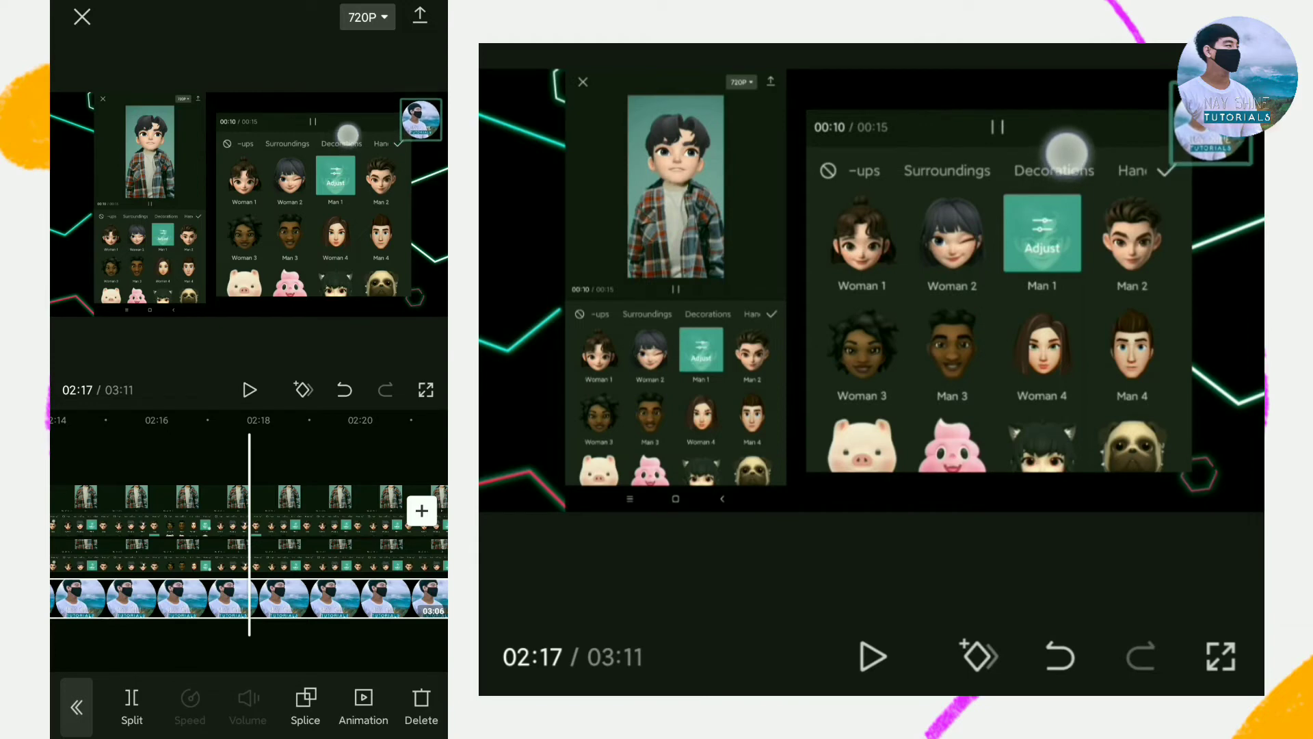
- Play from about 02:16 to check the watermark
drag(222, 632, 308, 633)
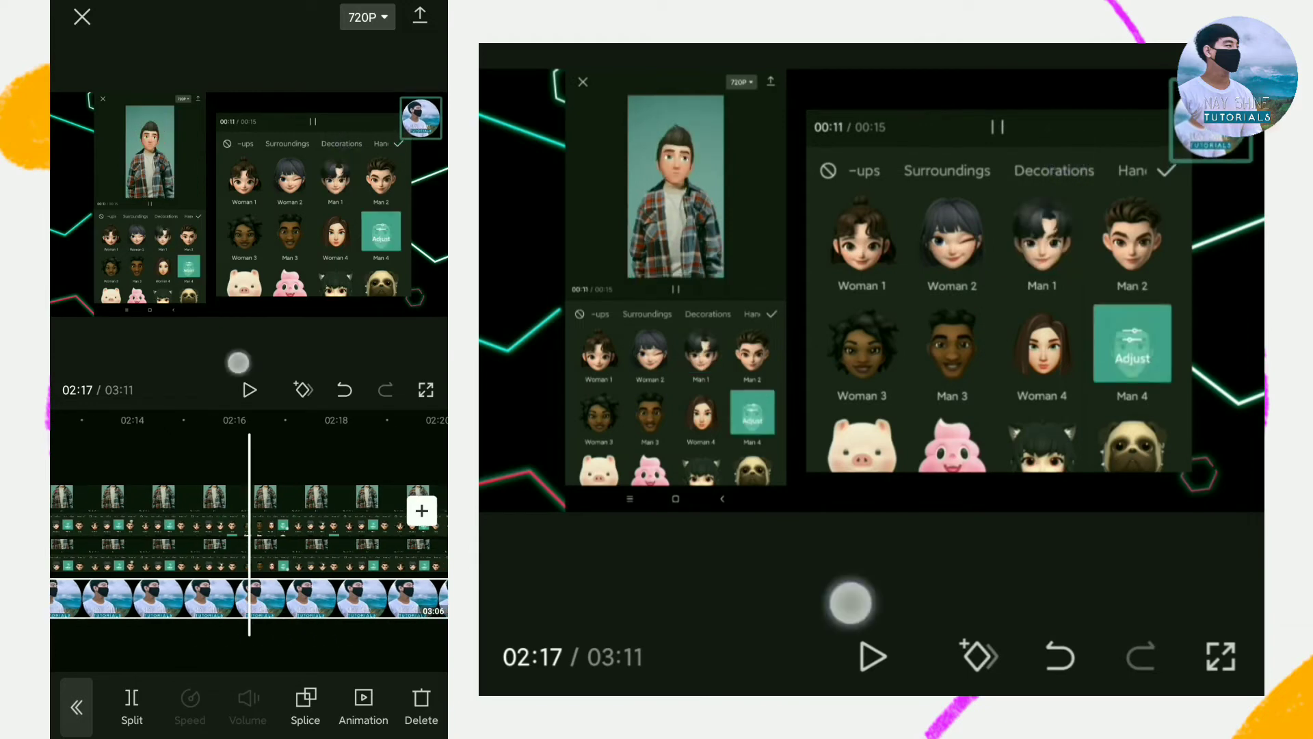
click(249, 386)
mouse_move(137, 607)
mouse_down()
mouse_move(199, 657)
mouse_move(240, 647)
mouse_up()
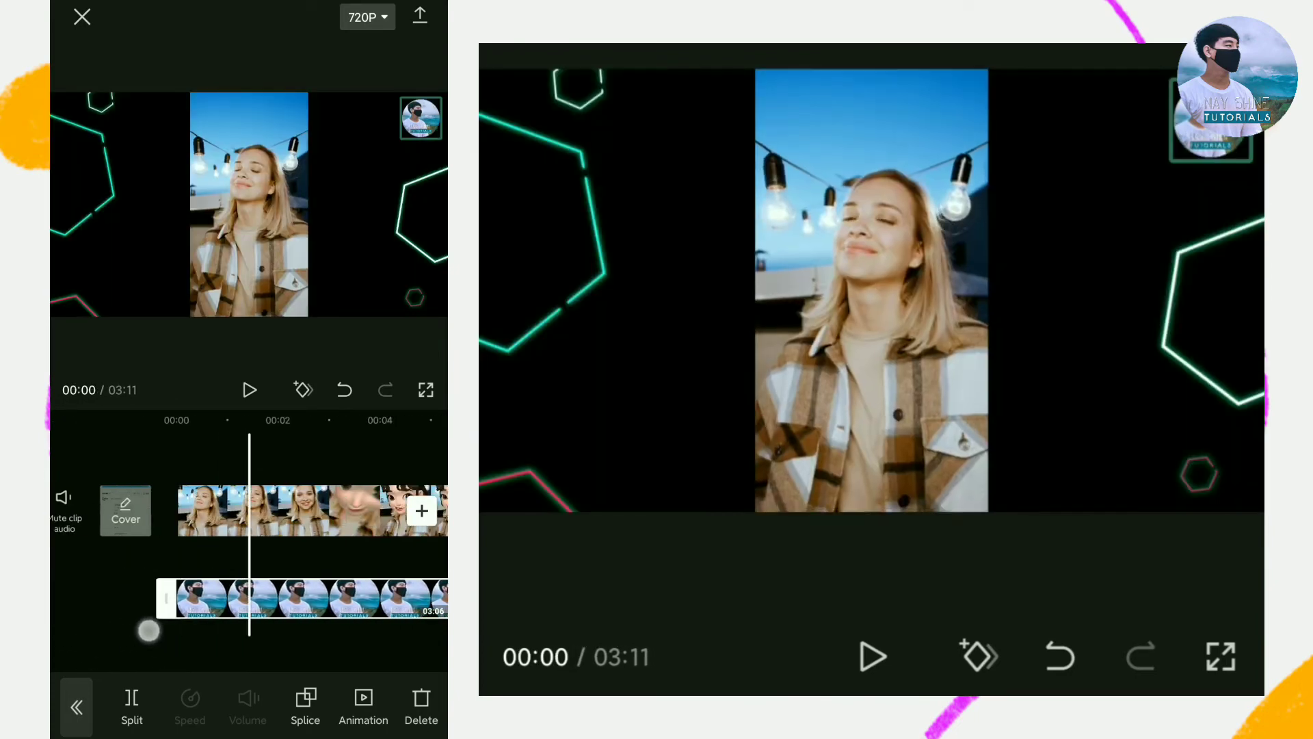
- Scrub and play through the opening 00:10–00:15 to check the watermark on the intro
drag(138, 637, 196, 639)
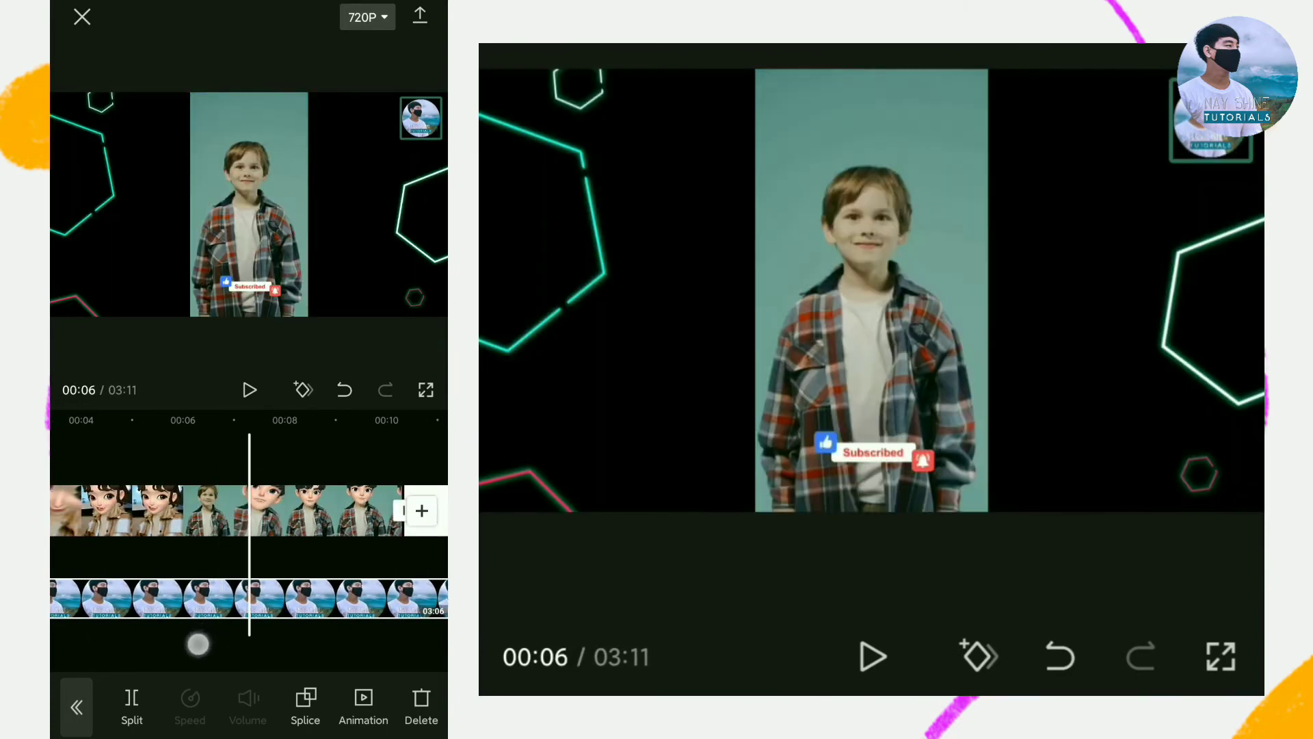
drag(205, 513, 224, 513)
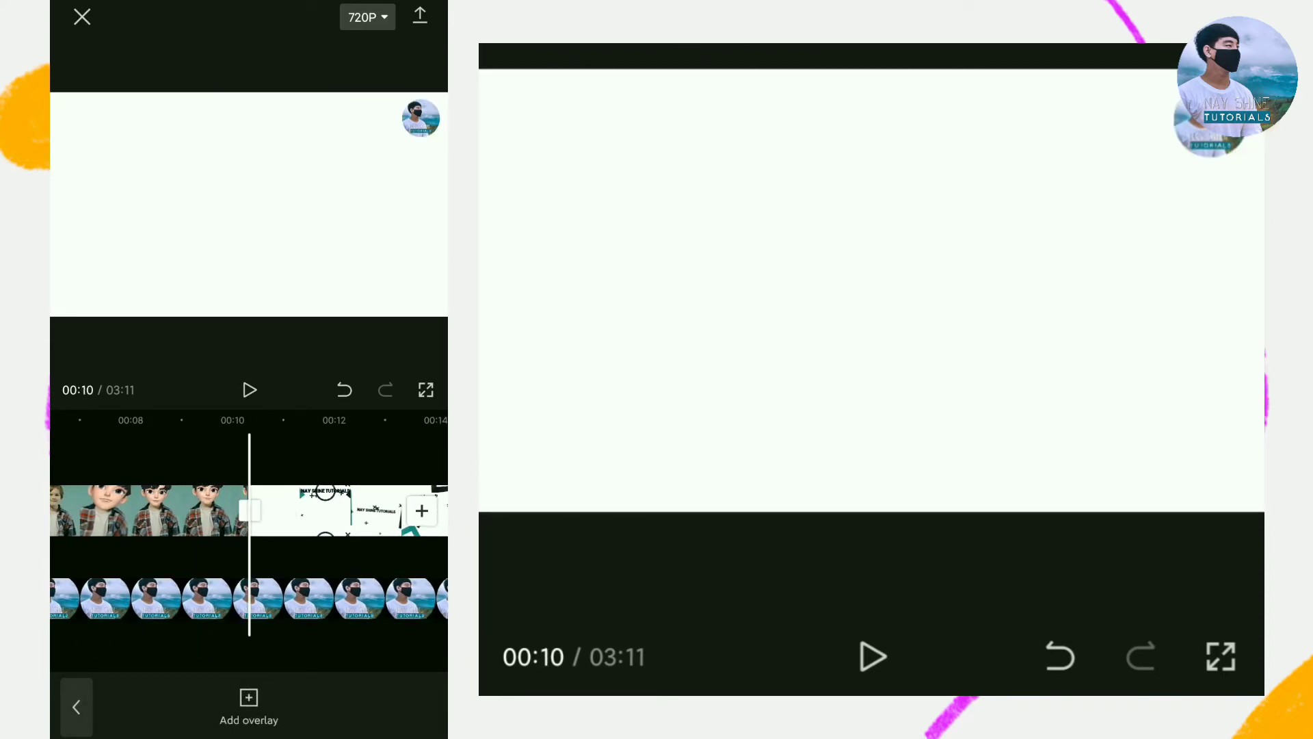
drag(236, 637, 82, 639)
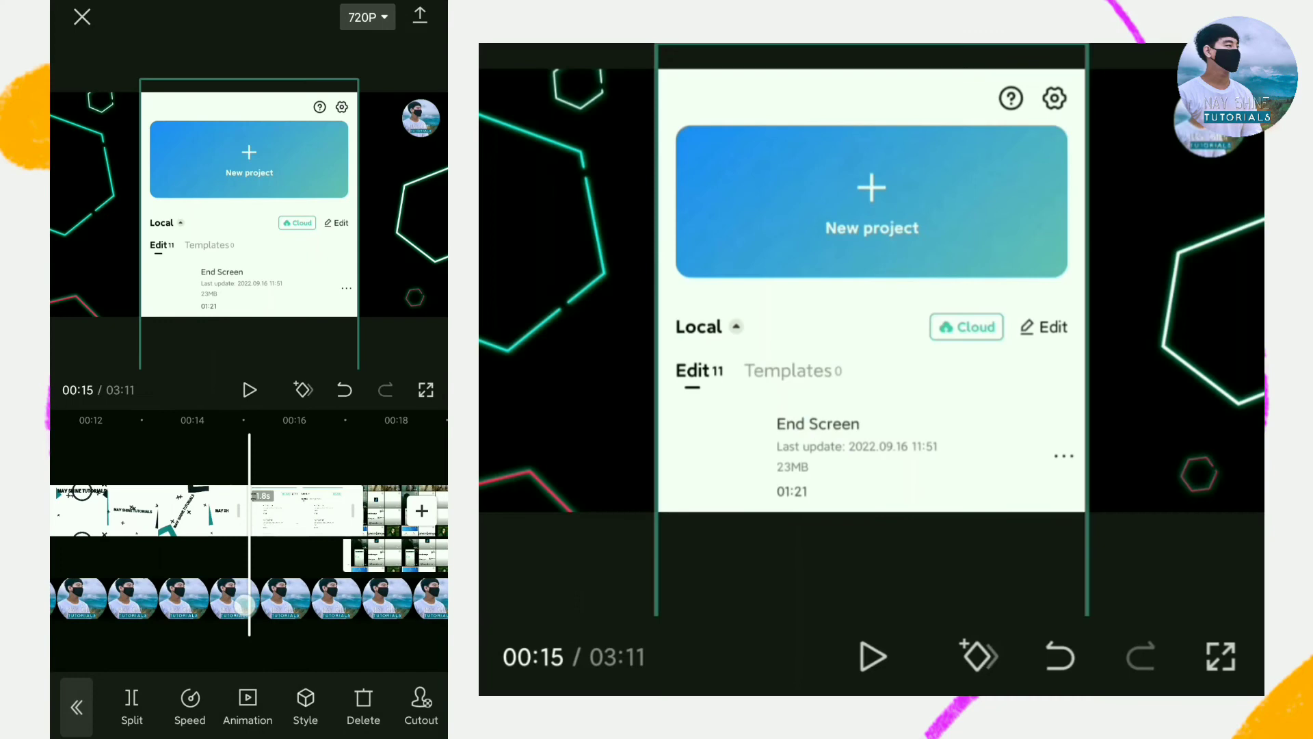
click(244, 605)
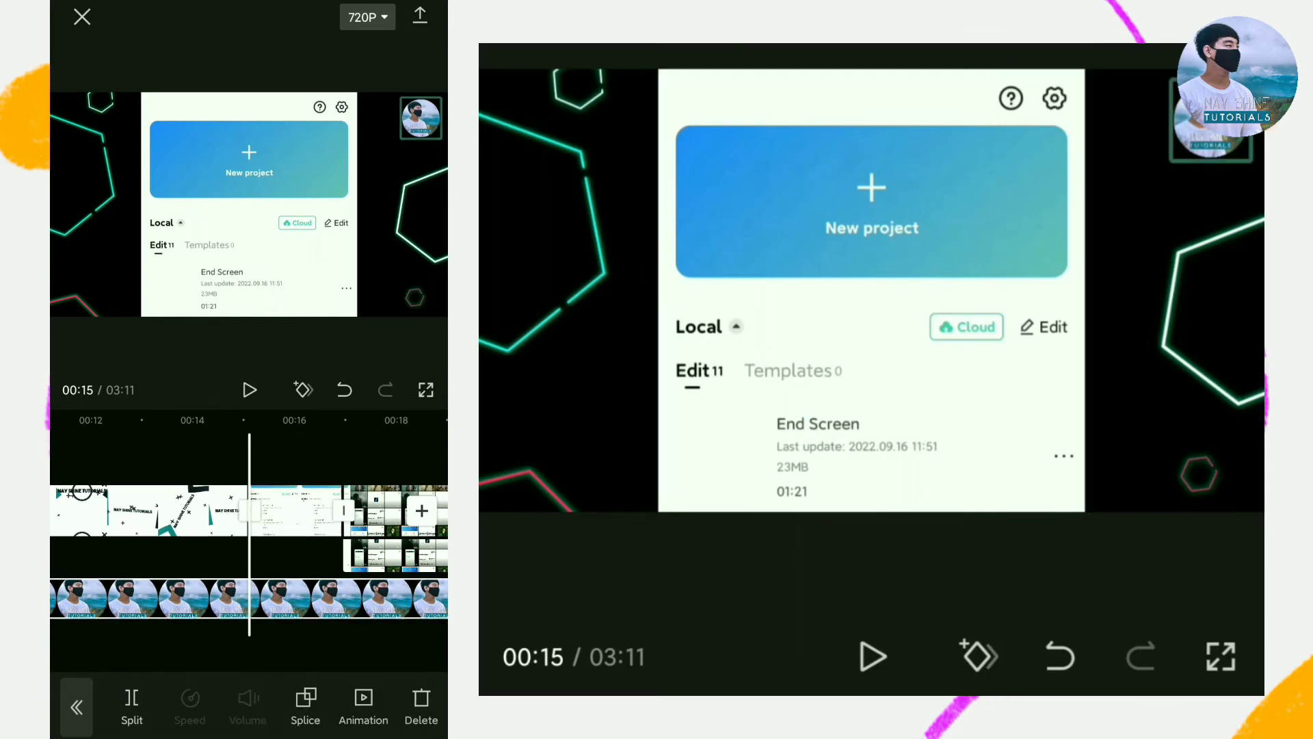
drag(224, 649, 294, 640)
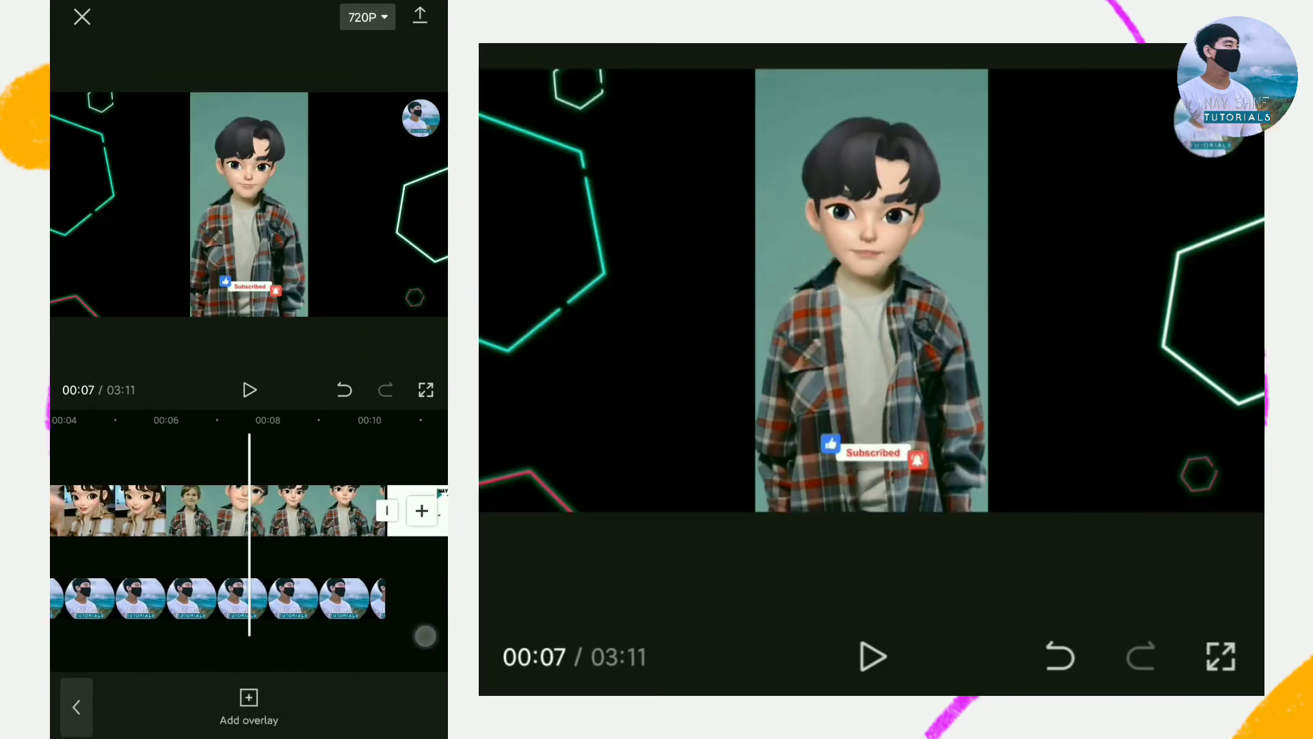
click(249, 389)
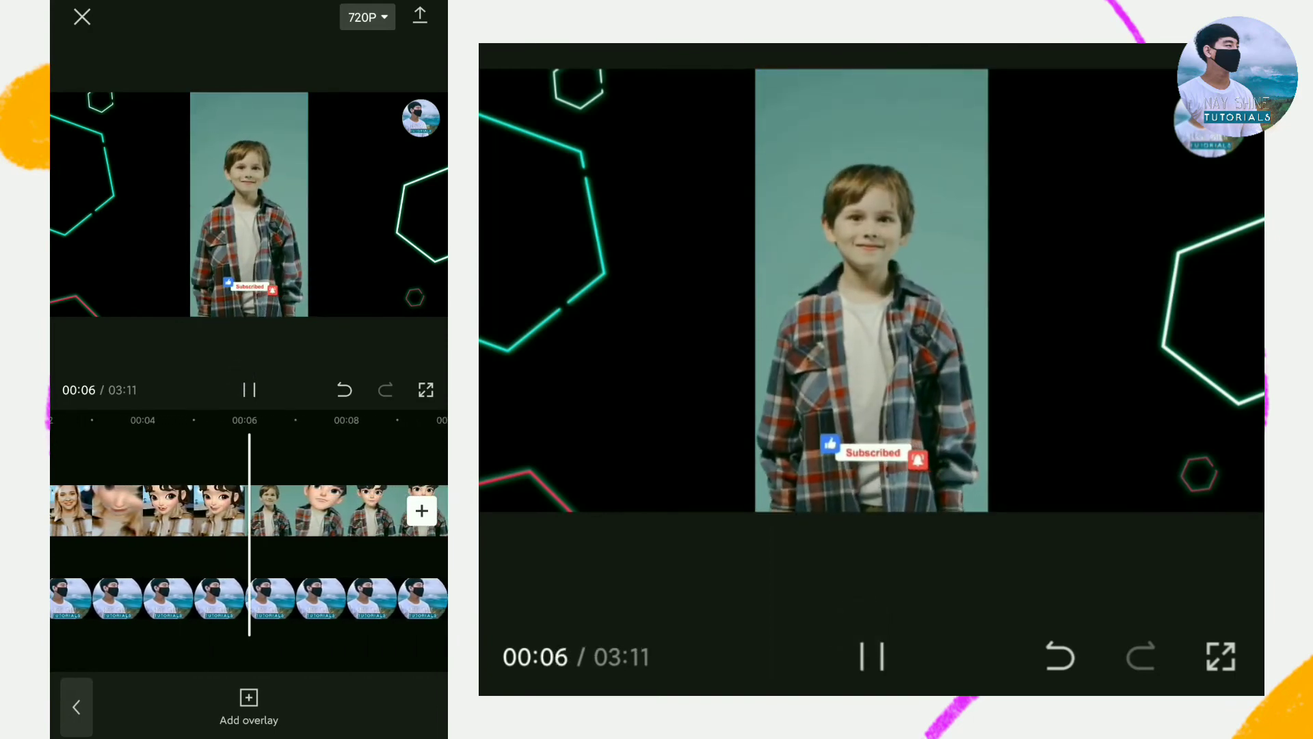
drag(338, 650, 162, 630)
click(249, 389)
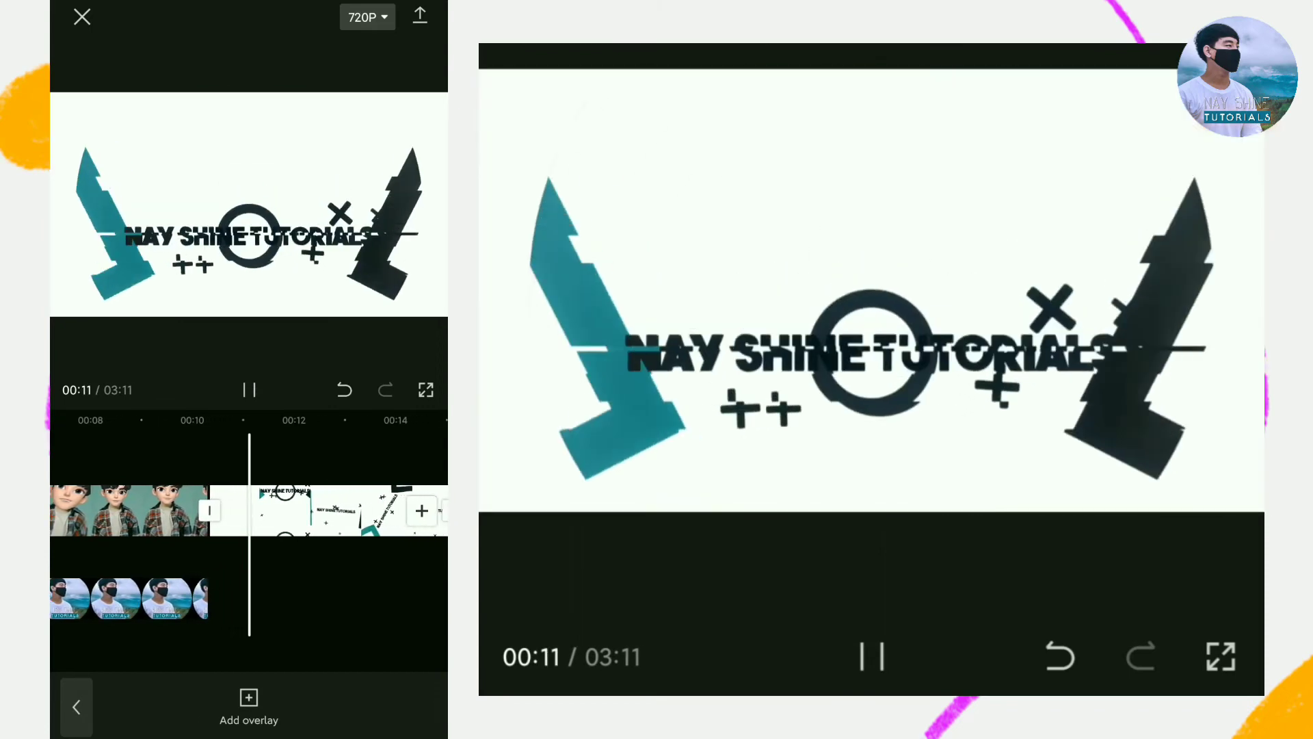
drag(225, 598, 141, 597)
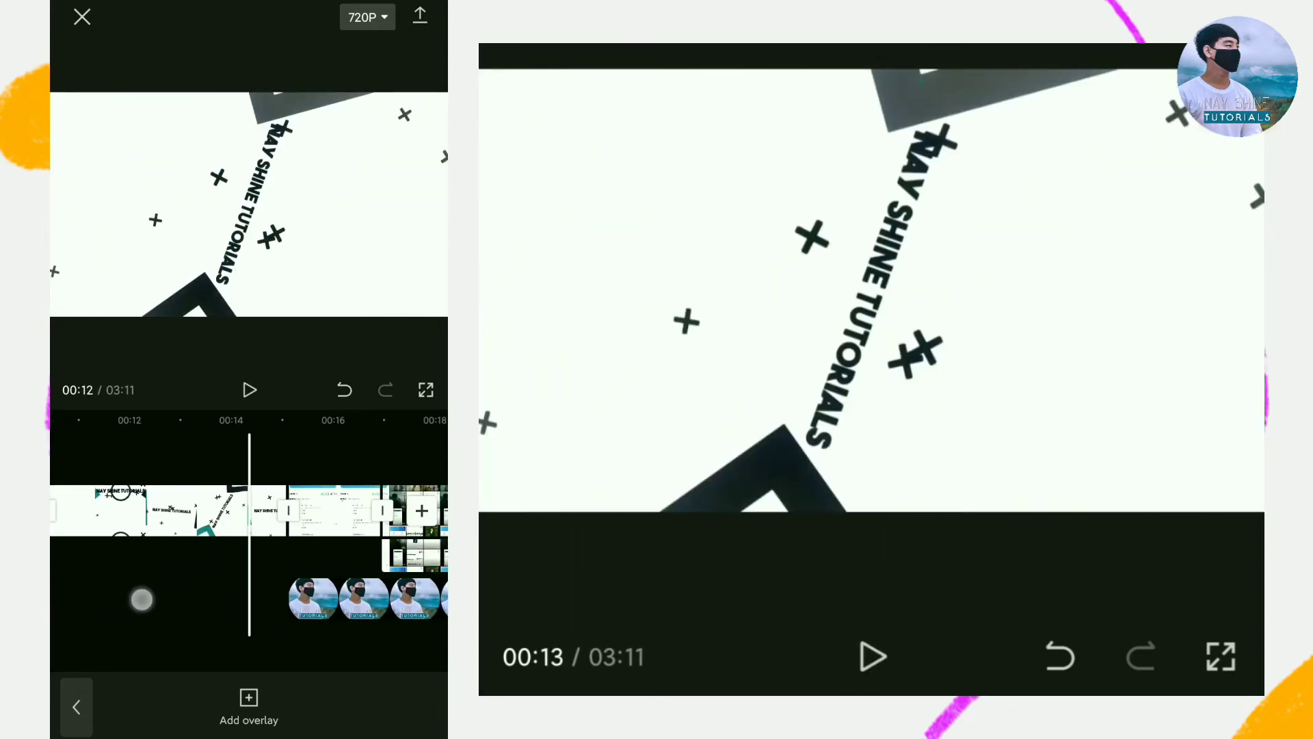
click(249, 390)
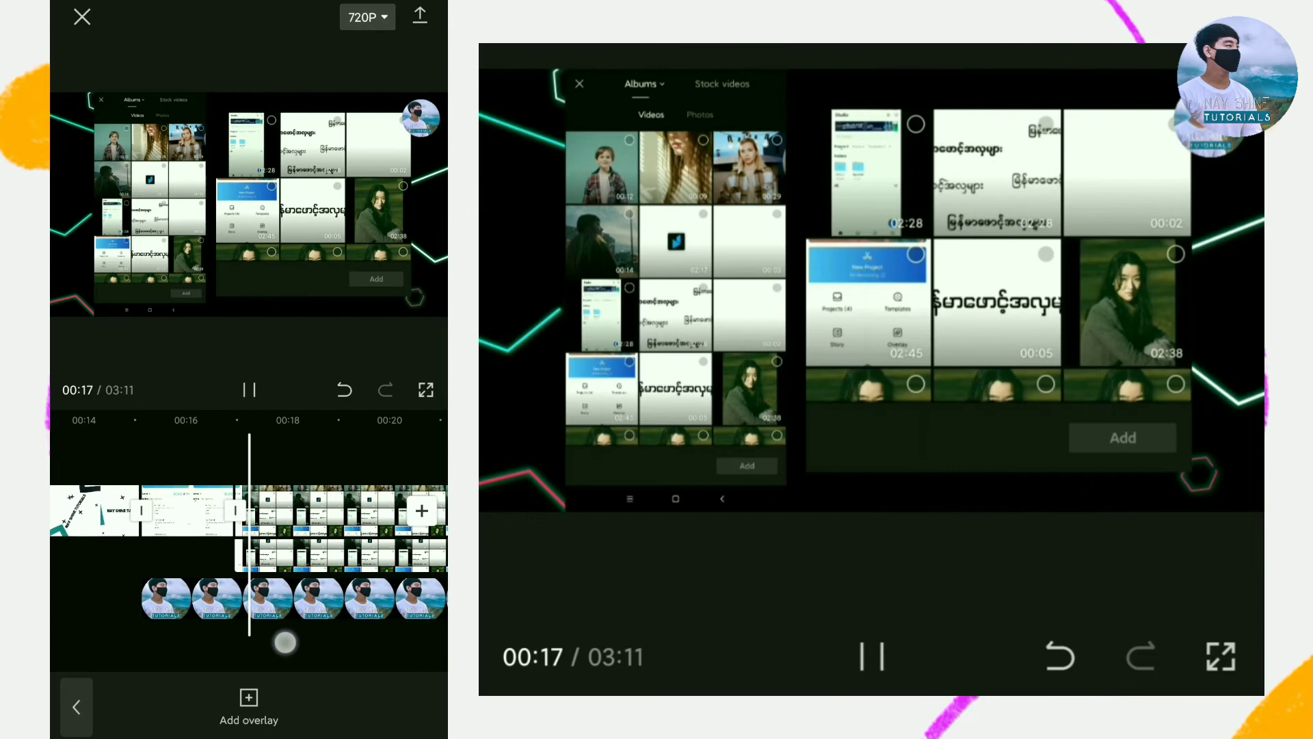
drag(266, 639, 417, 639)
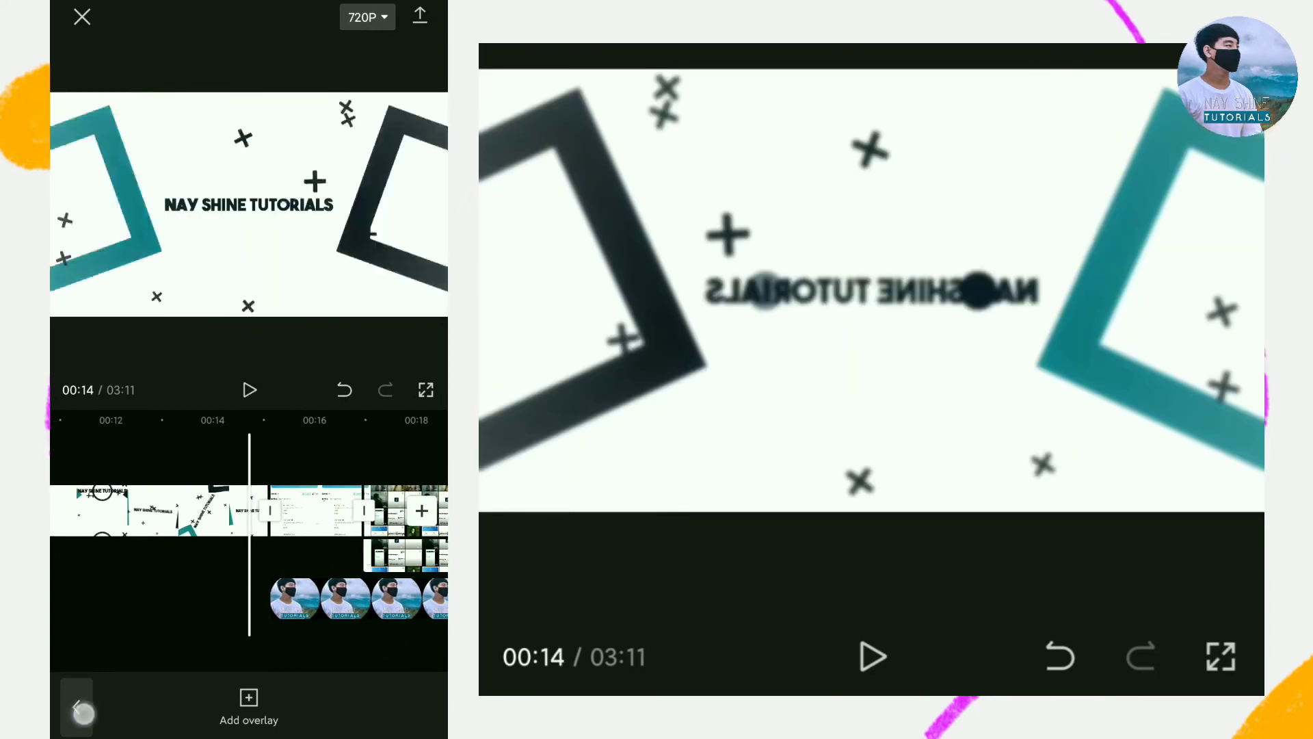
- Leave overlay editing and bring up the Audio tools at 00:15
click(77, 708)
drag(213, 622, 187, 627)
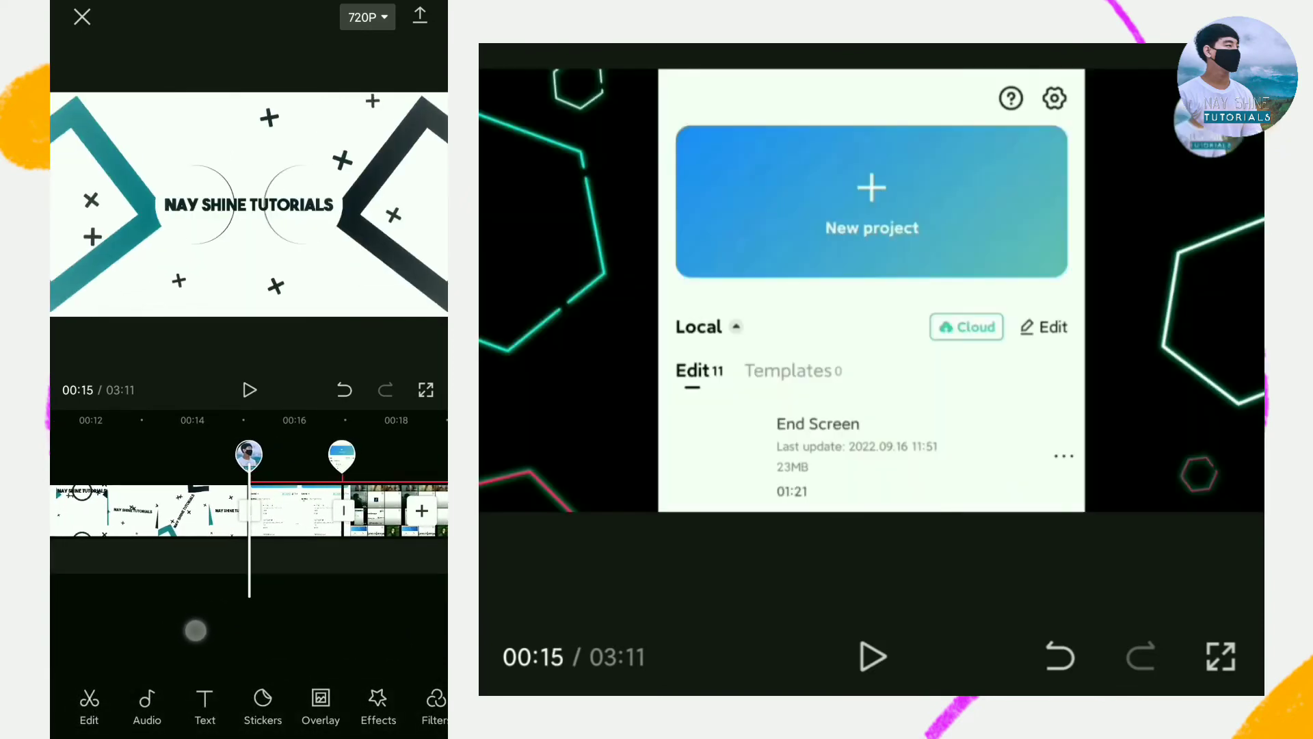
click(147, 708)
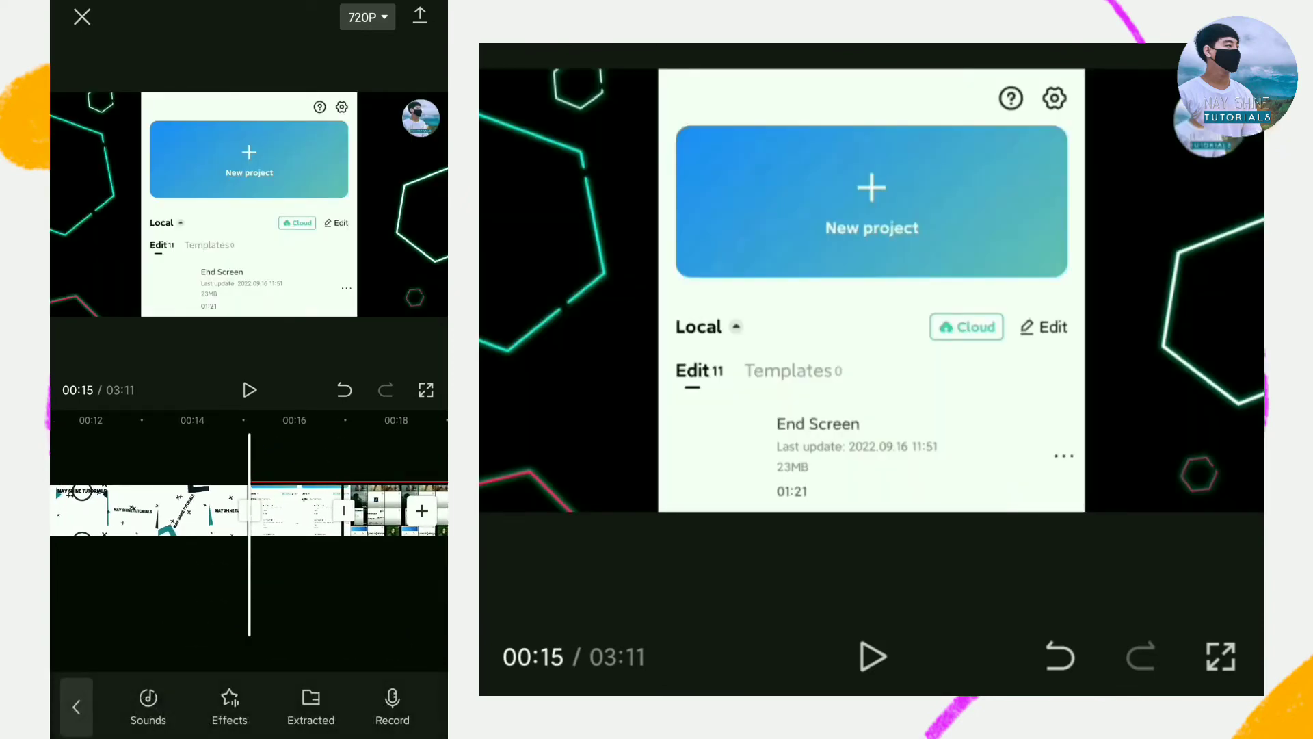
- Open the device's sound files and preview Addict, Believe and Born a Rockstar
click(148, 705)
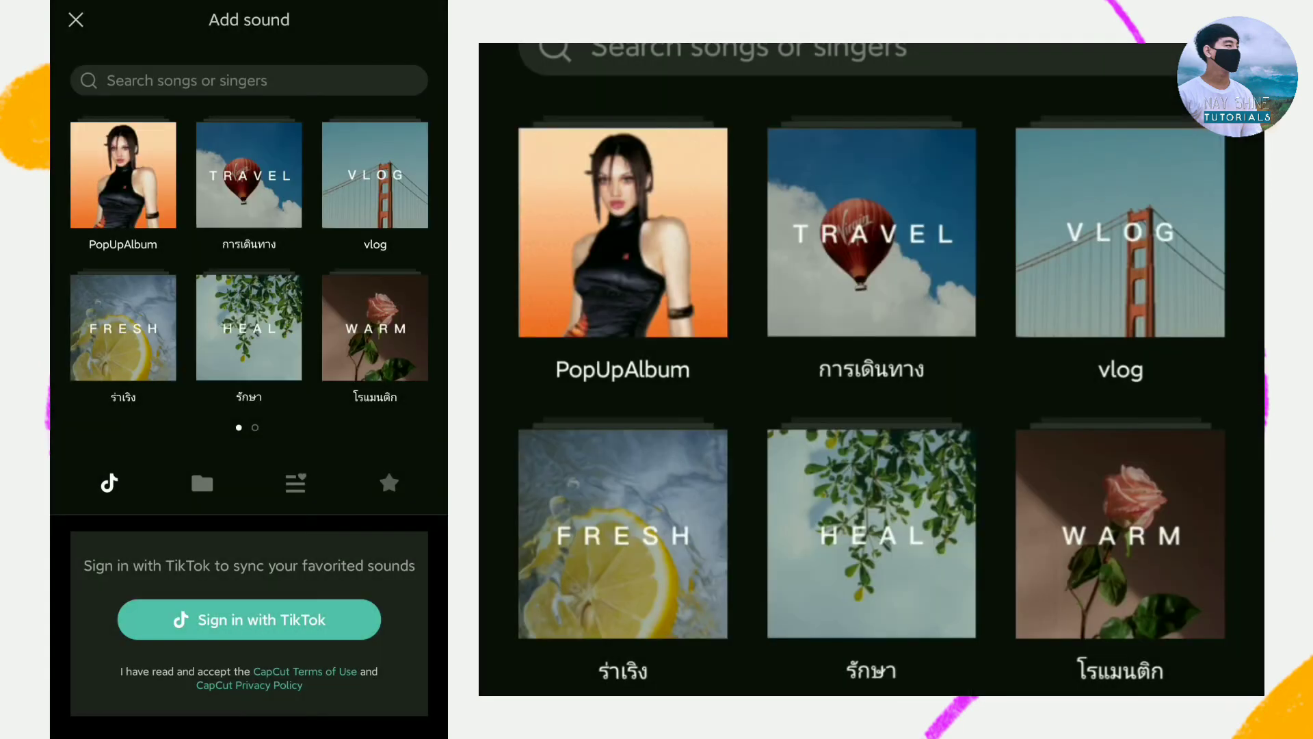
click(202, 483)
click(342, 609)
drag(103, 547, 82, 267)
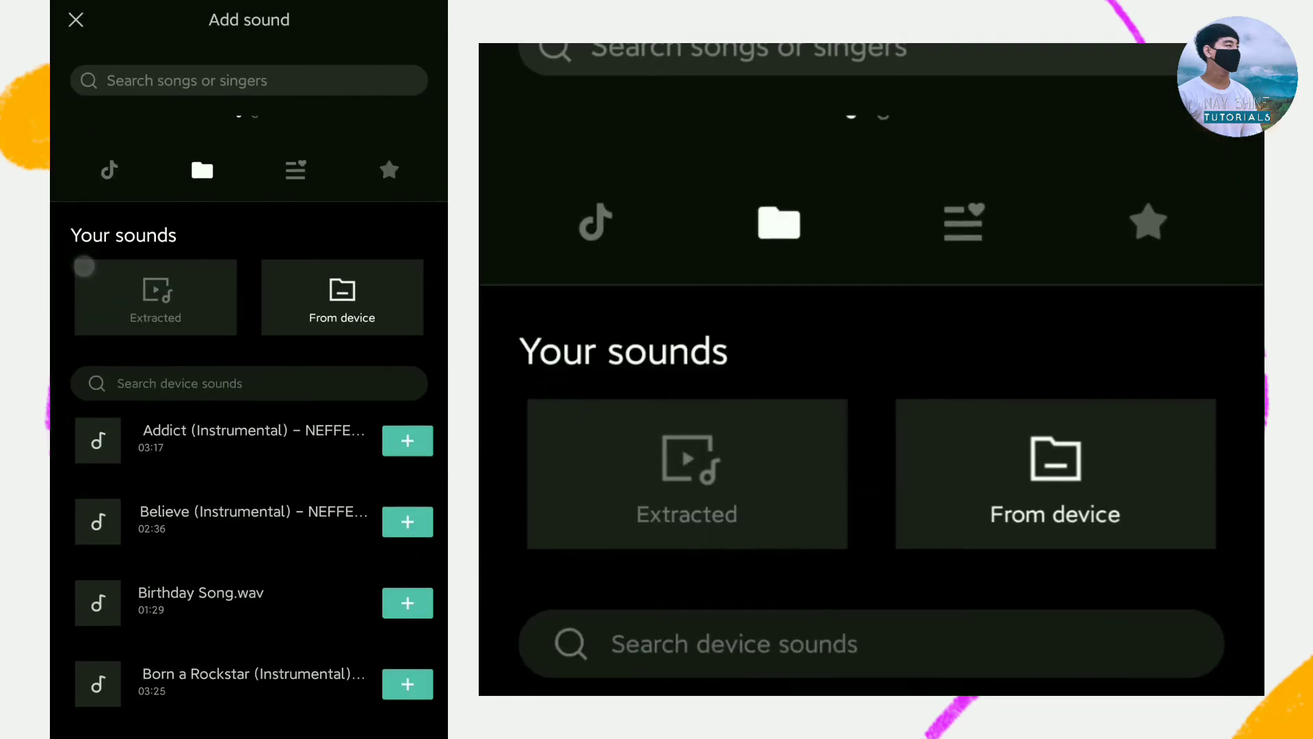
click(98, 440)
drag(79, 554, 80, 377)
click(155, 346)
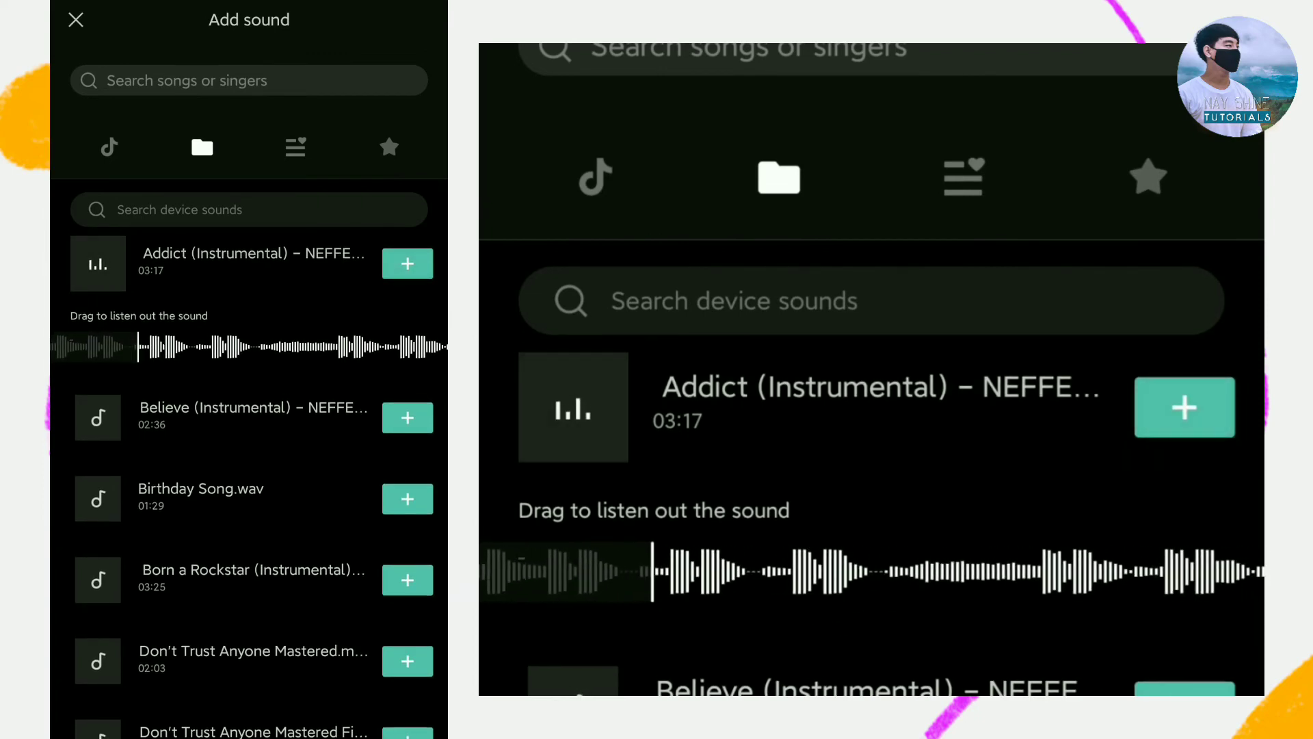
click(98, 416)
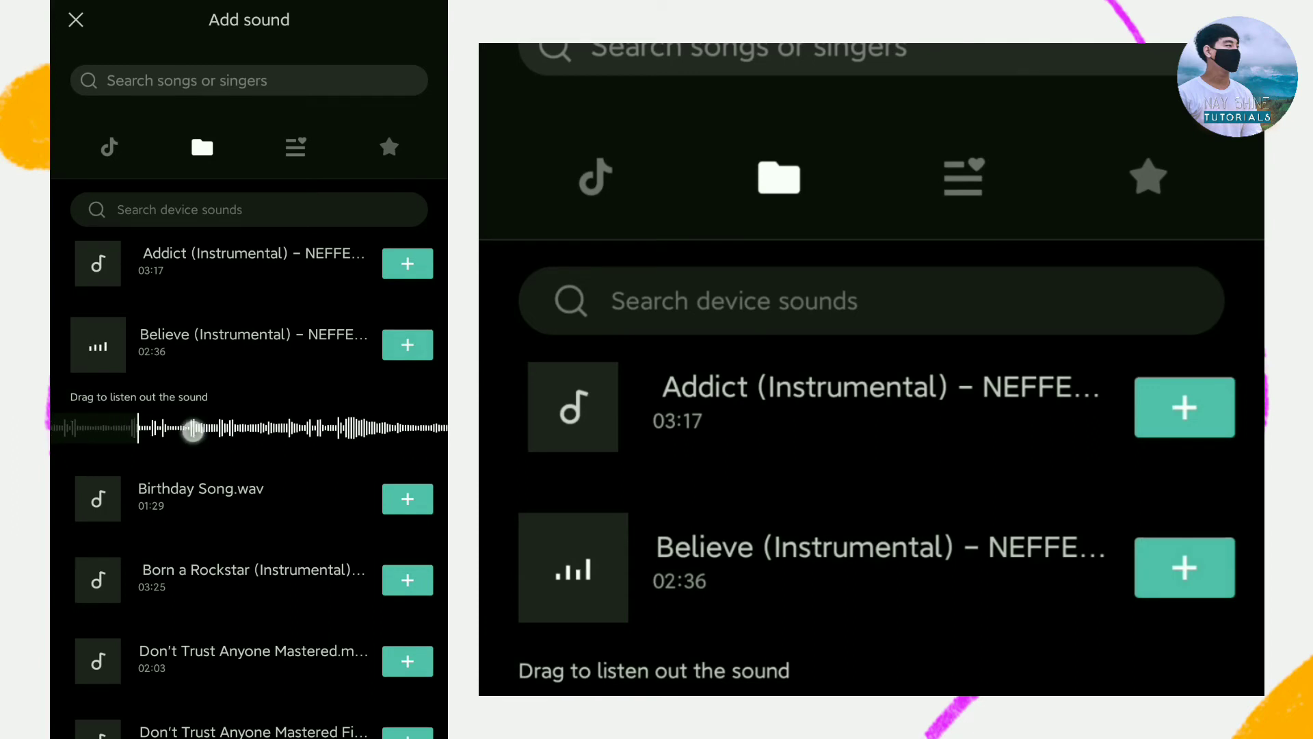
drag(193, 429, 62, 429)
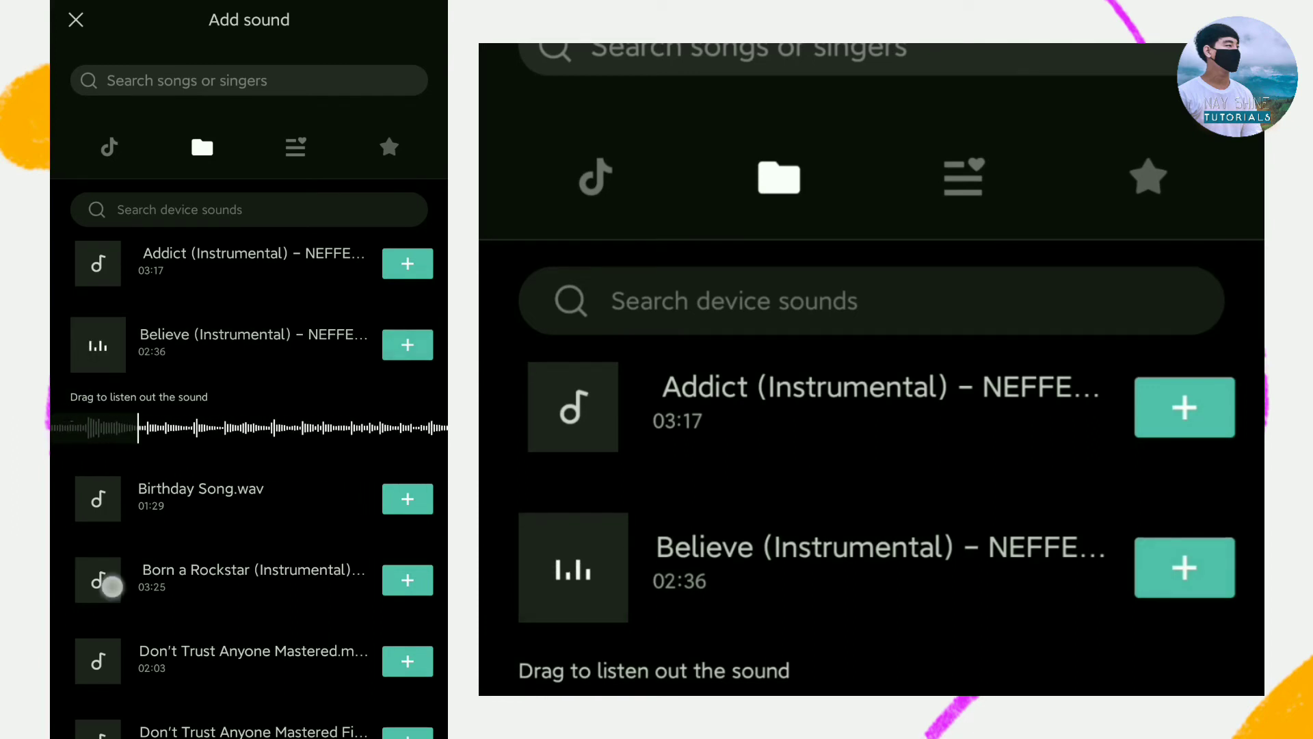
click(111, 587)
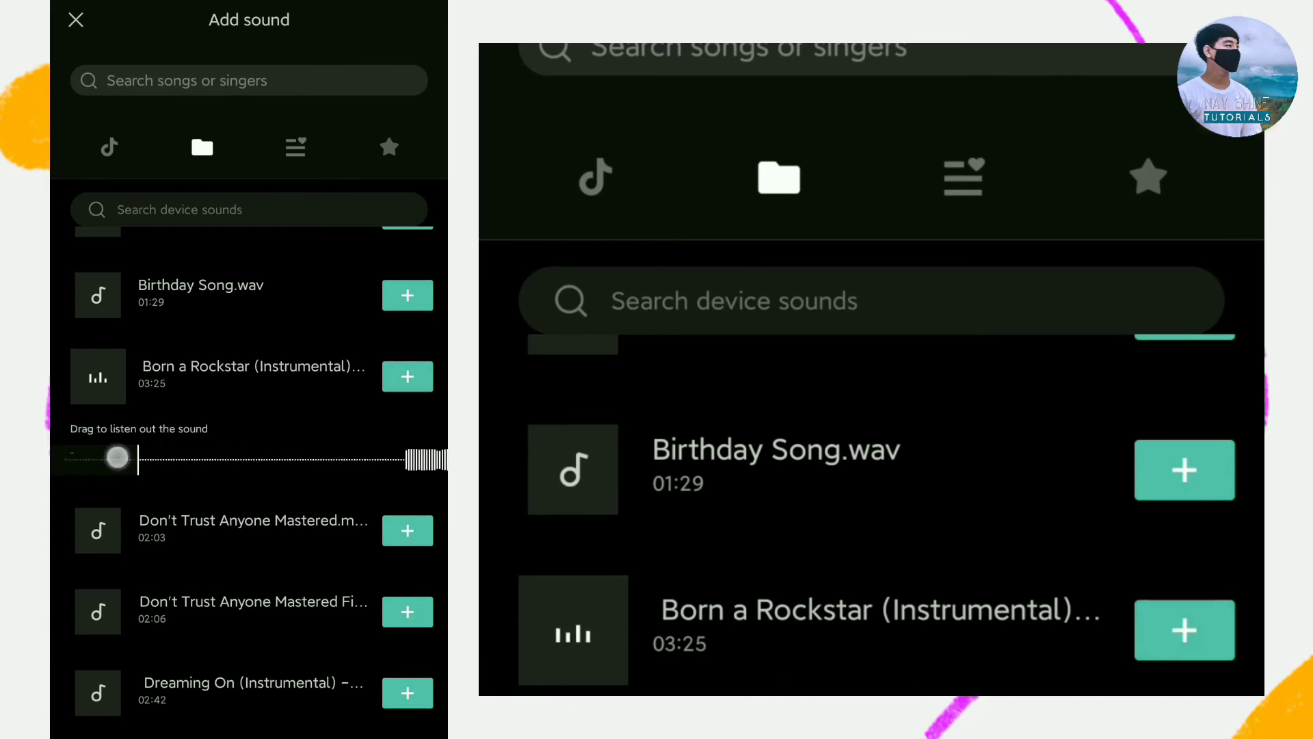
drag(117, 457, 189, 457)
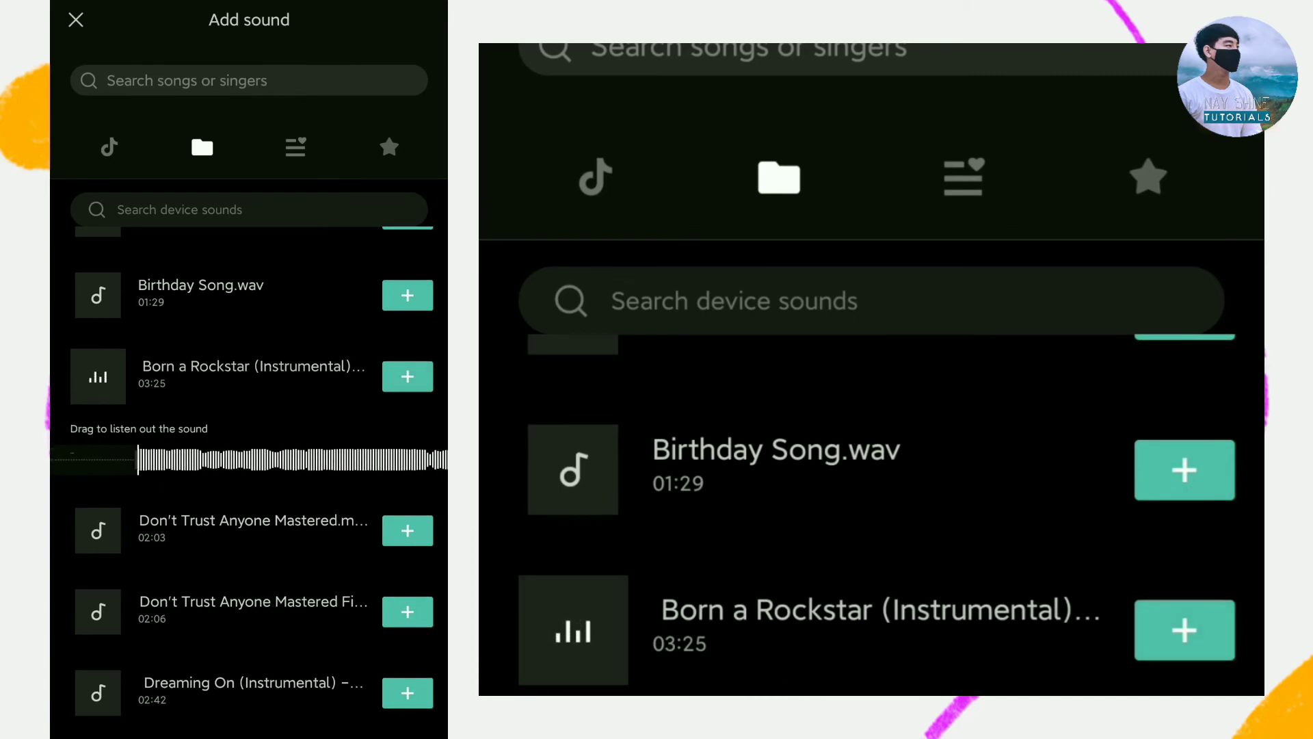
- Preview several sections of Dreaming On (Instrumental)
drag(103, 633, 94, 540)
click(77, 433)
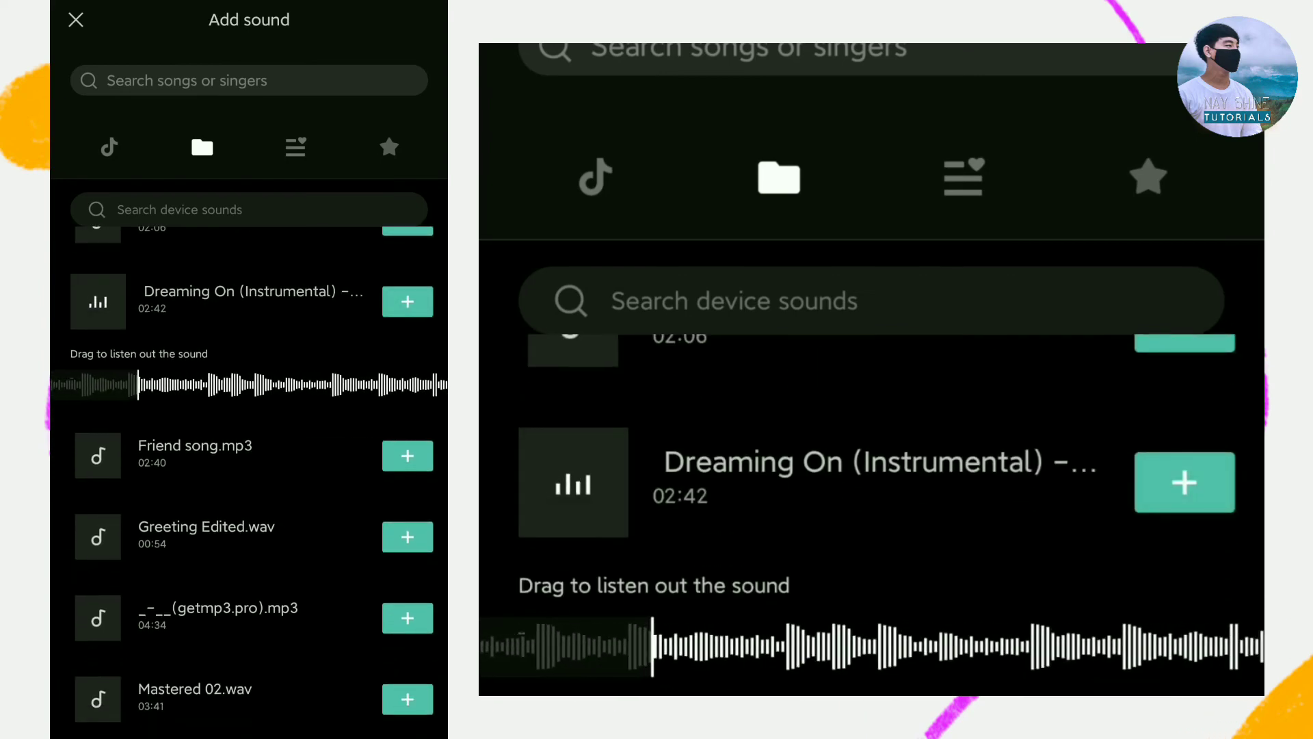
drag(62, 523, 62, 403)
drag(214, 318, 78, 336)
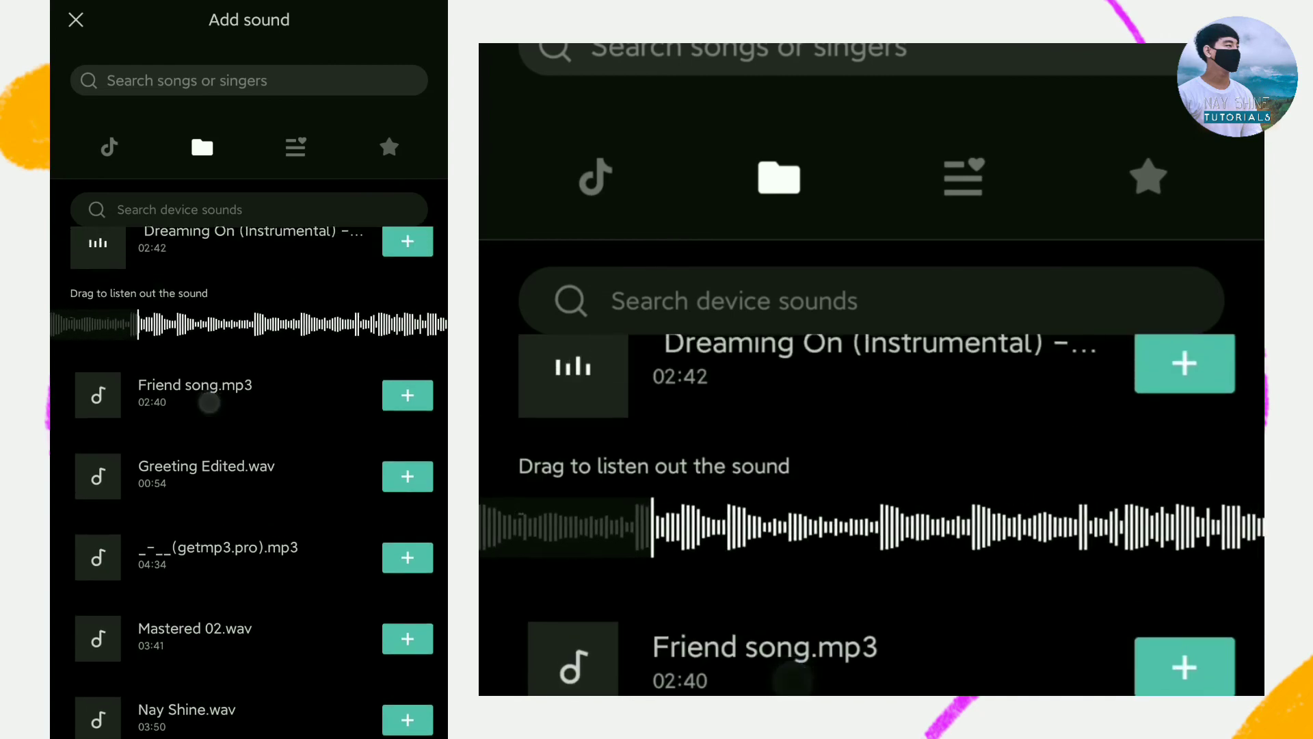
drag(258, 325, 173, 324)
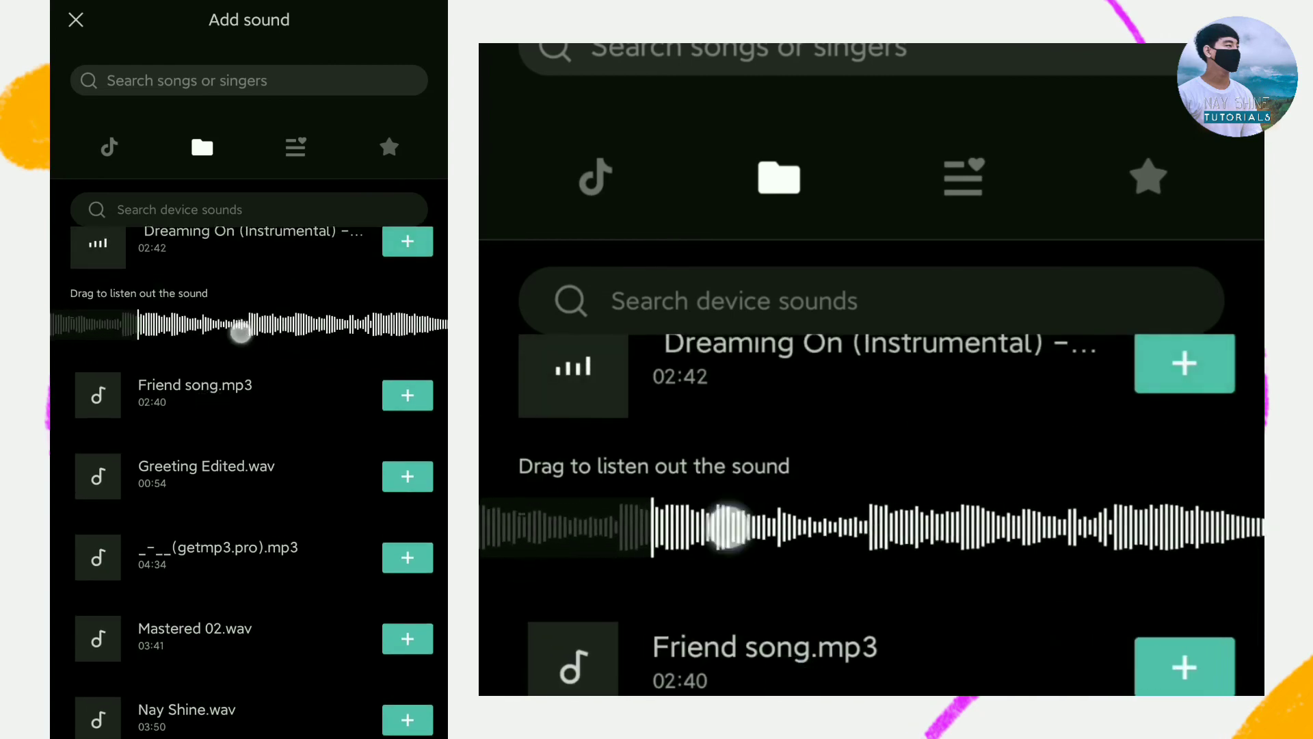
drag(73, 317, 205, 321)
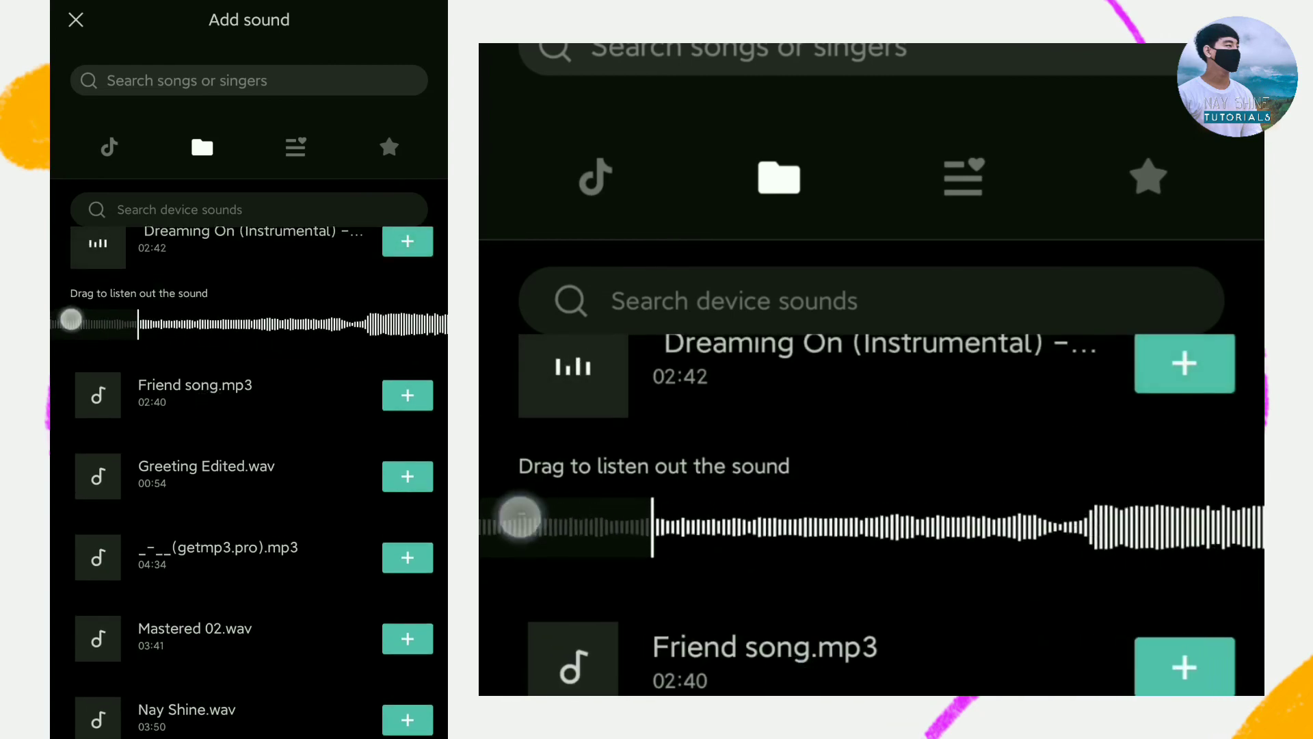
drag(71, 316, 245, 338)
drag(71, 305, 115, 380)
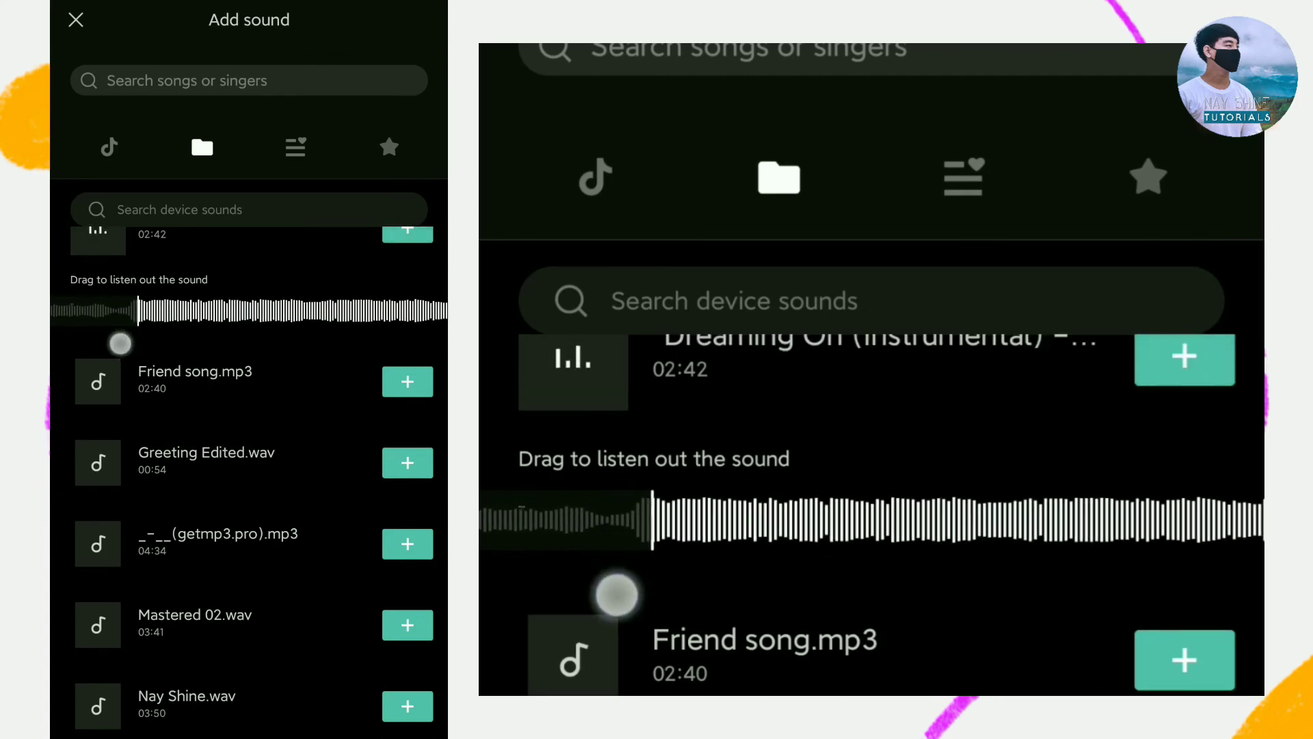
- Preview Till I Let Go – NEFFEX.mp3 and add it to the project
scroll(247, 444, down, 10)
click(86, 527)
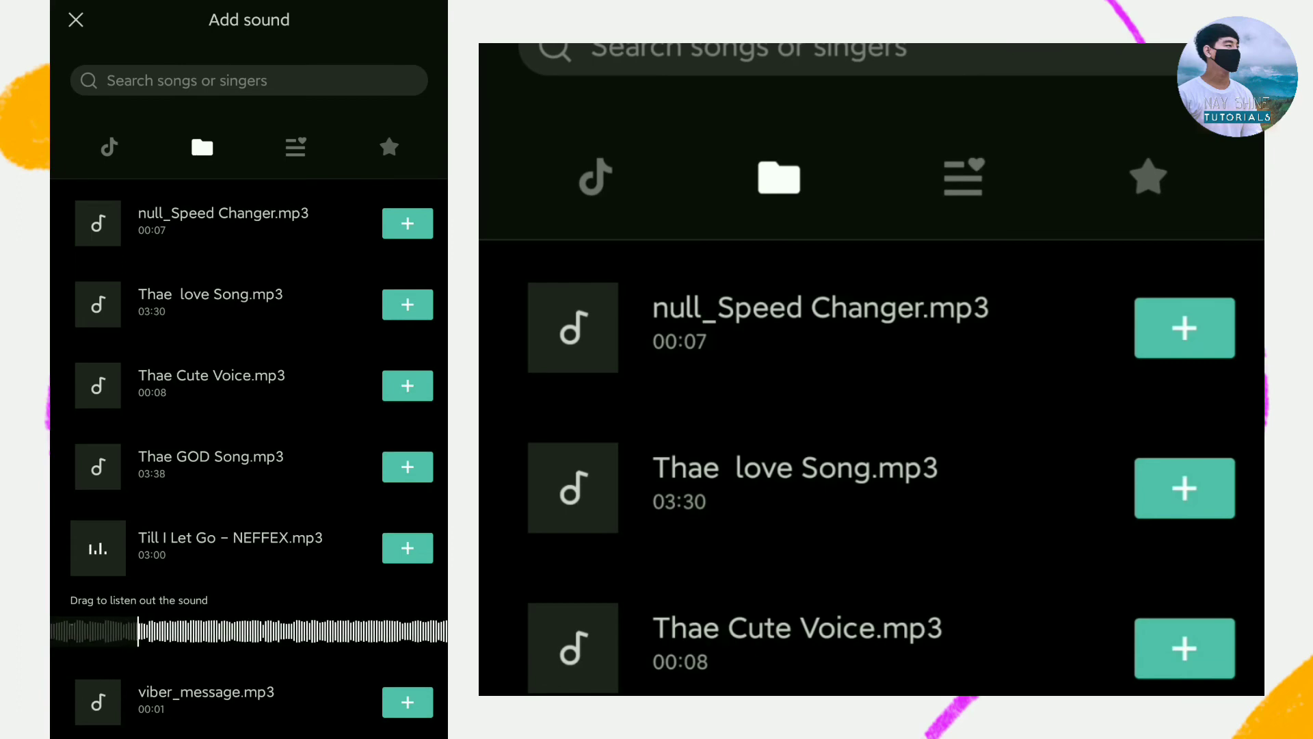
scroll(202, 607, down, 10)
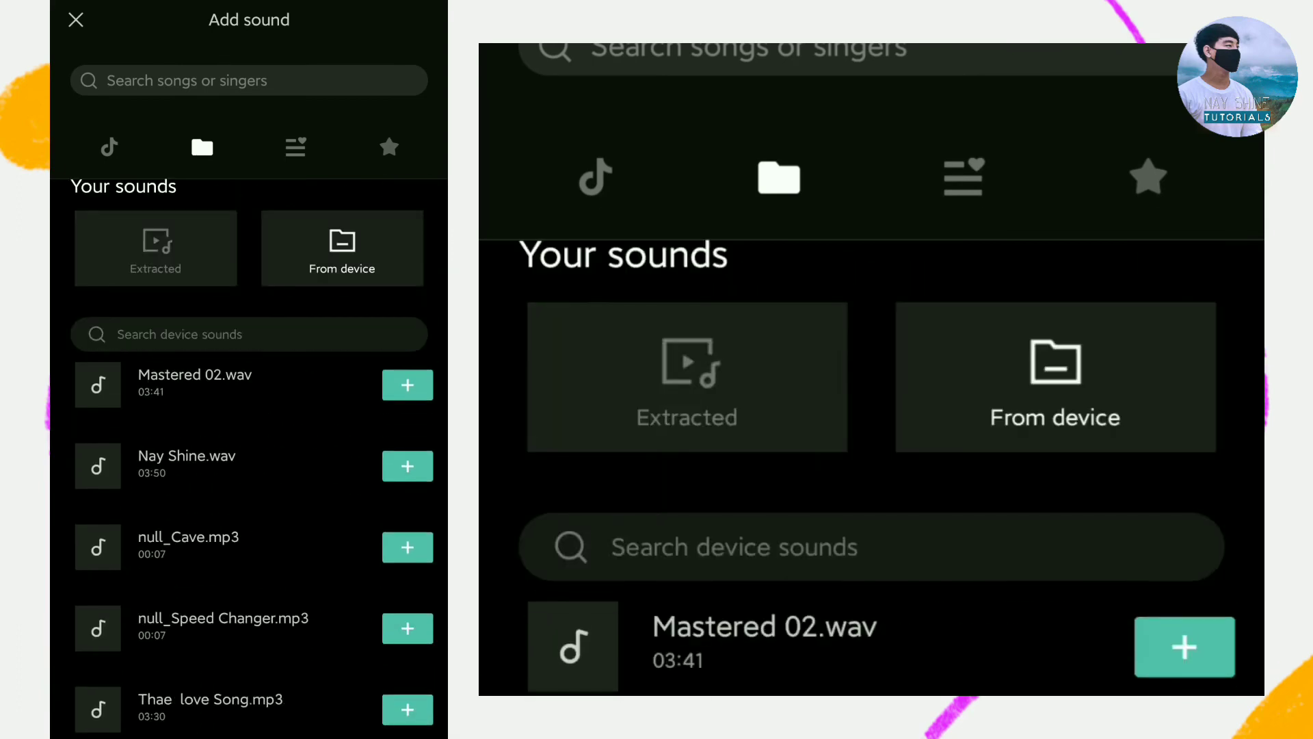
scroll(243, 617, down, 5)
click(206, 544)
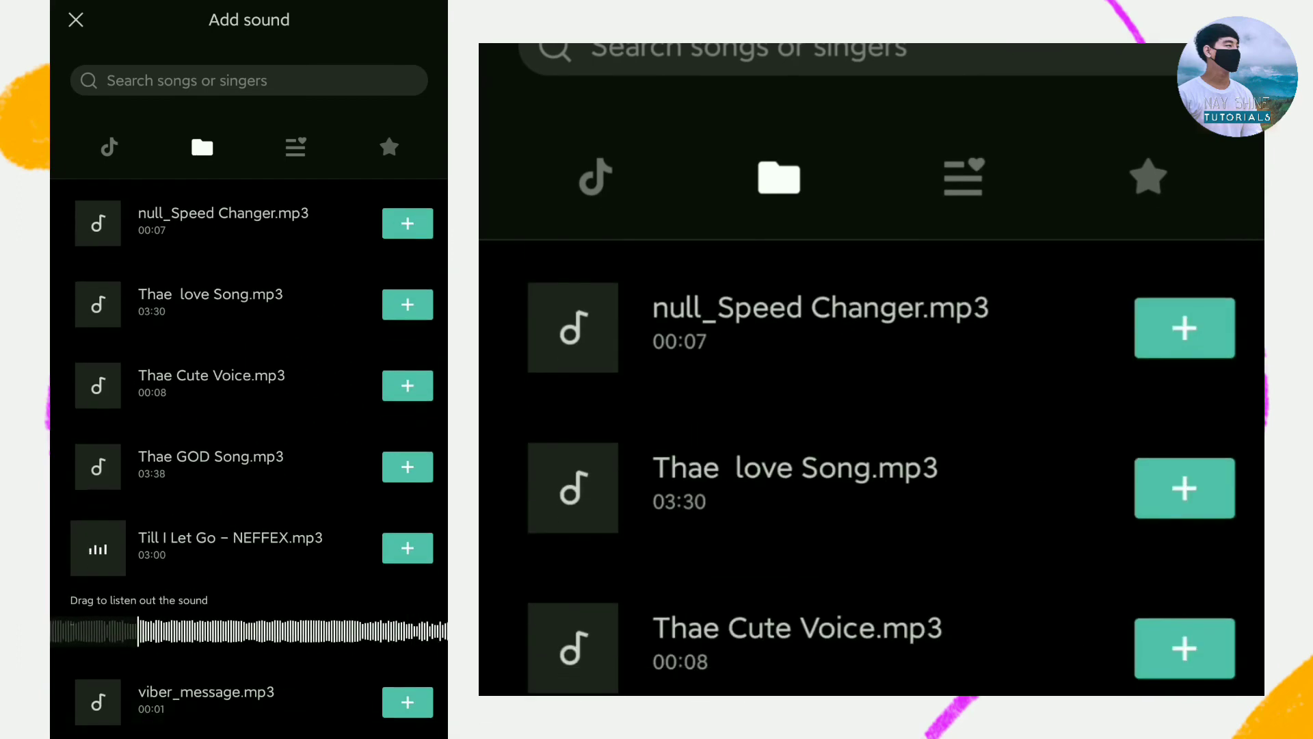
click(408, 548)
- Play the video with the new music and skip ahead to its end
drag(199, 621, 246, 621)
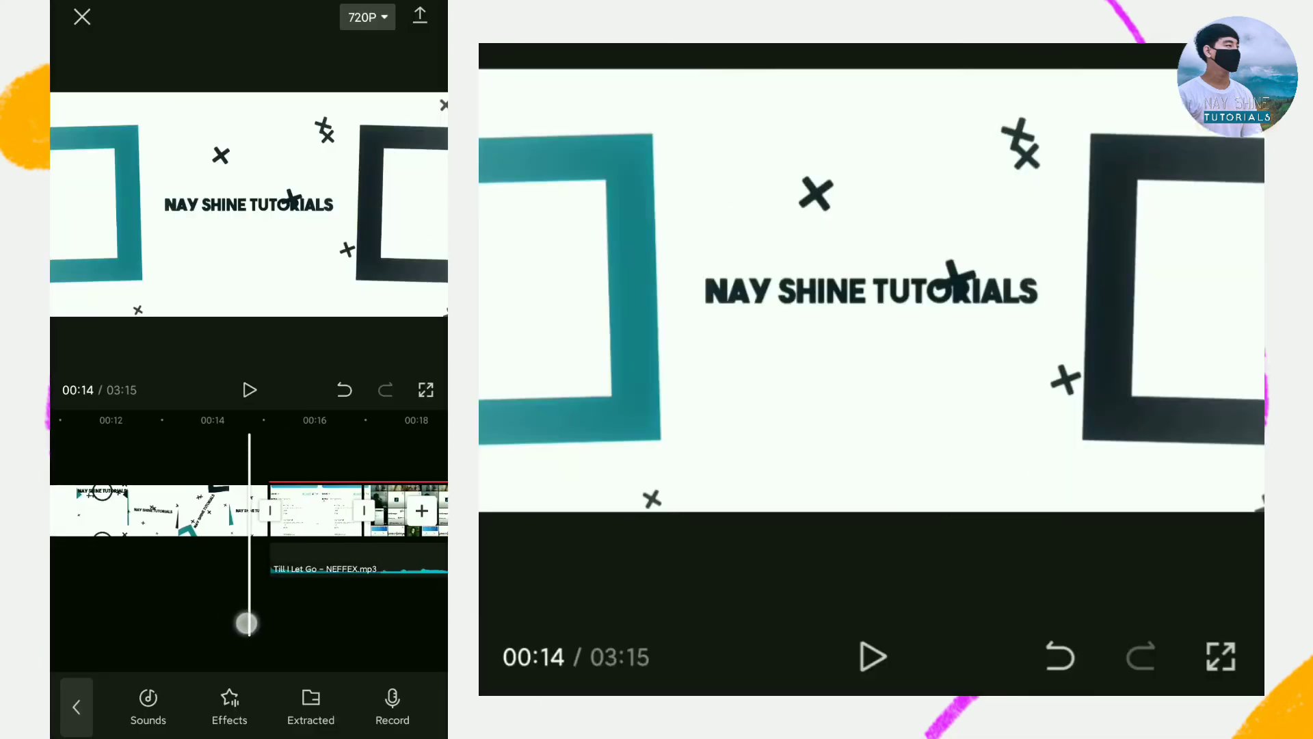
click(249, 390)
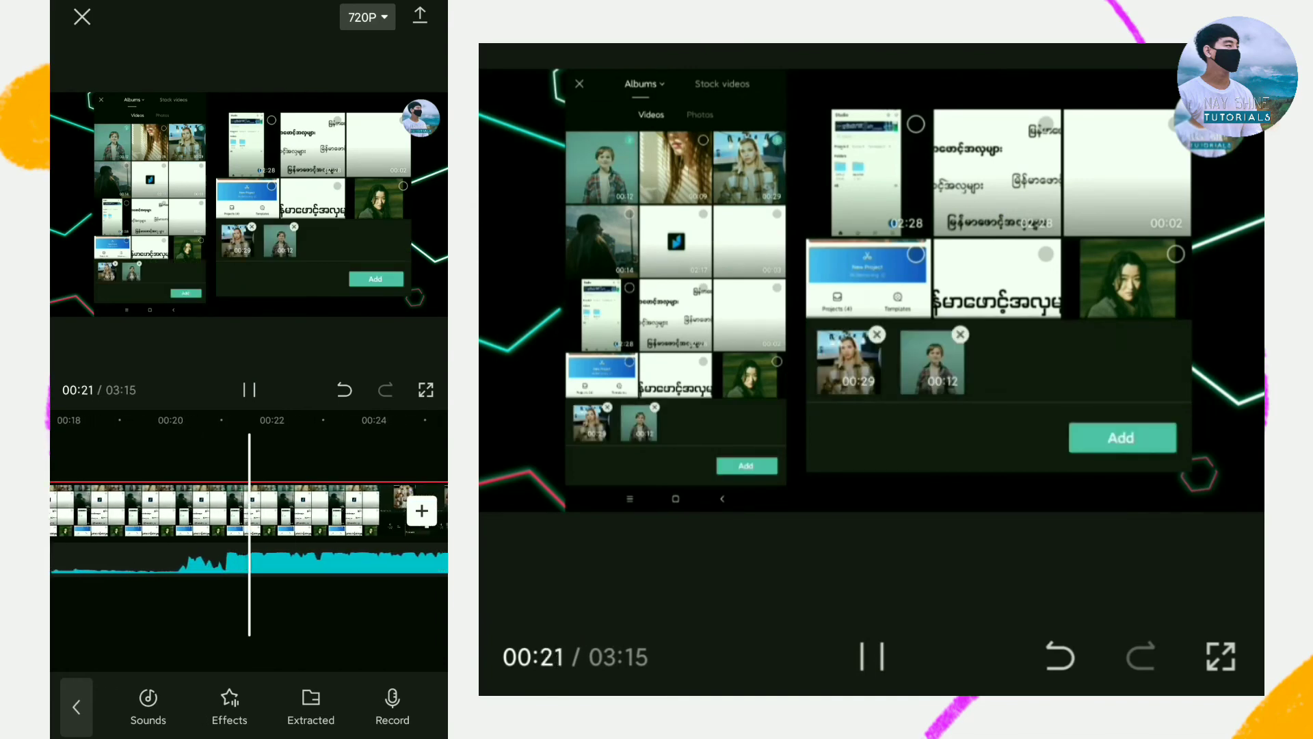
drag(410, 585, 158, 585)
drag(288, 616, 126, 601)
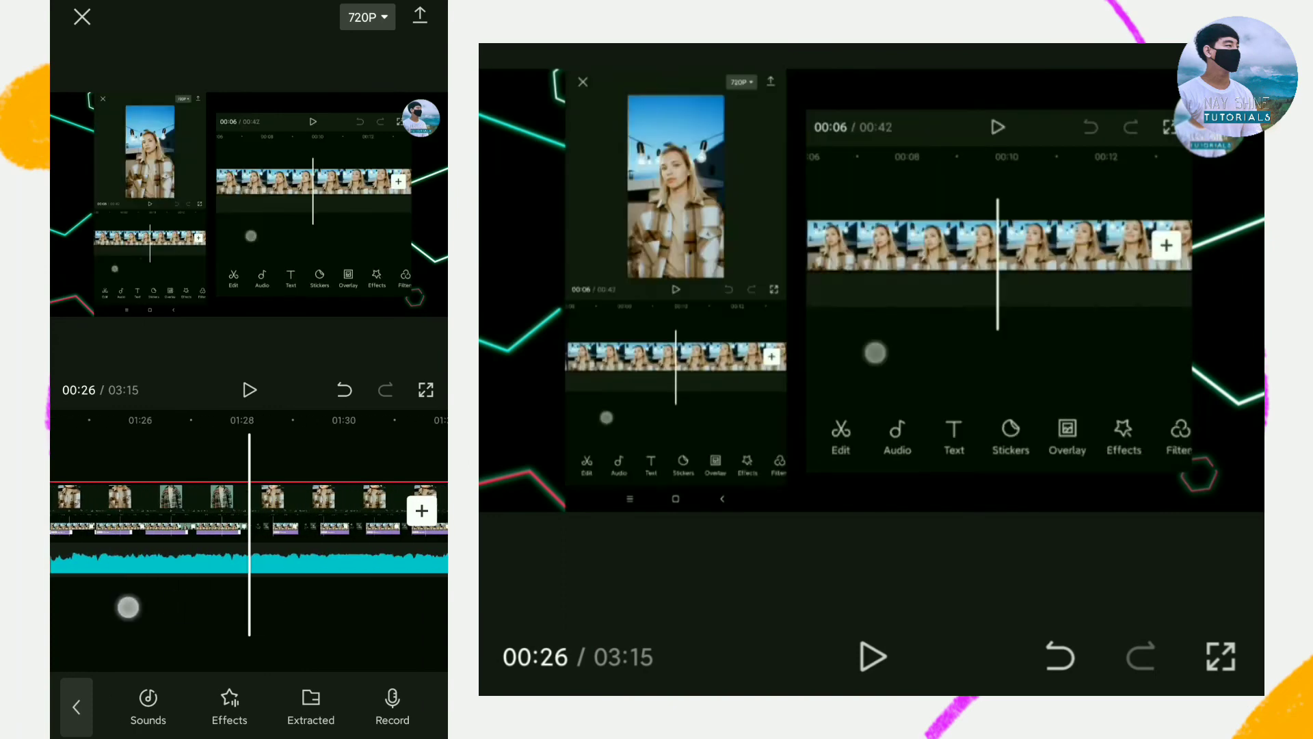
drag(280, 629, 137, 609)
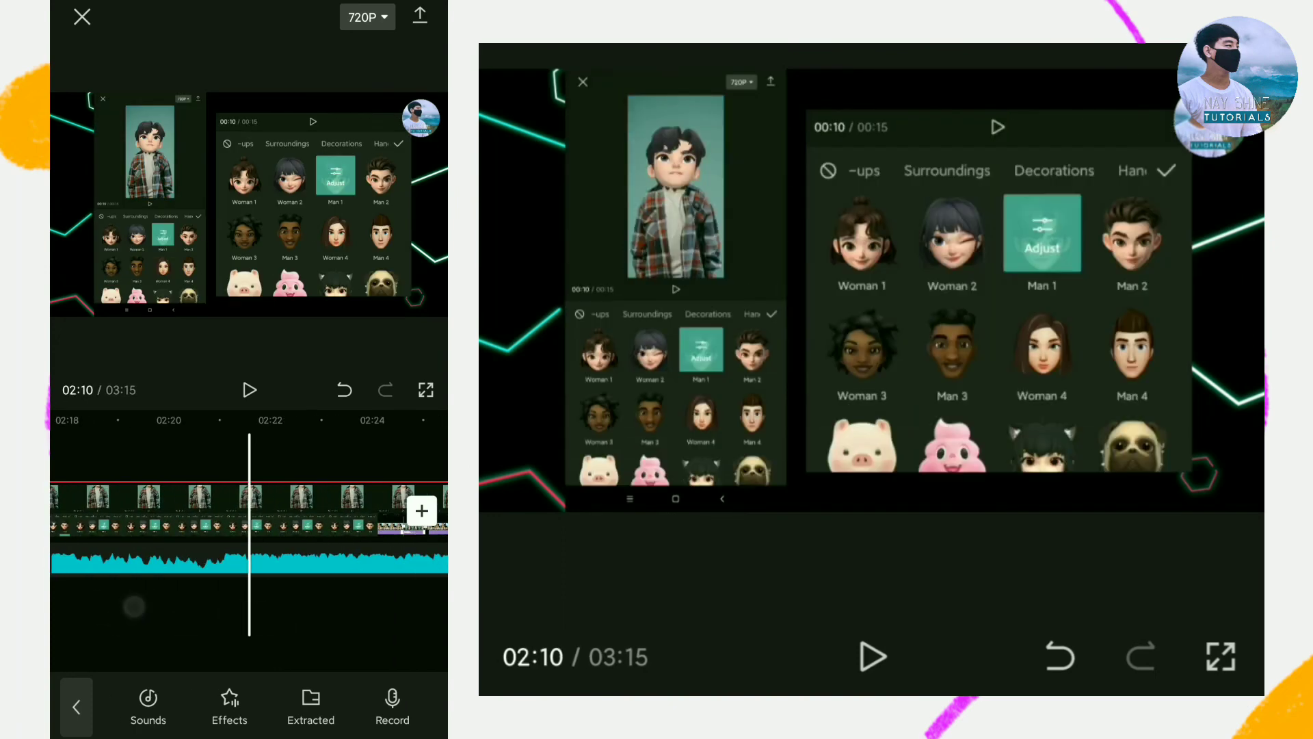
drag(294, 616, 155, 612)
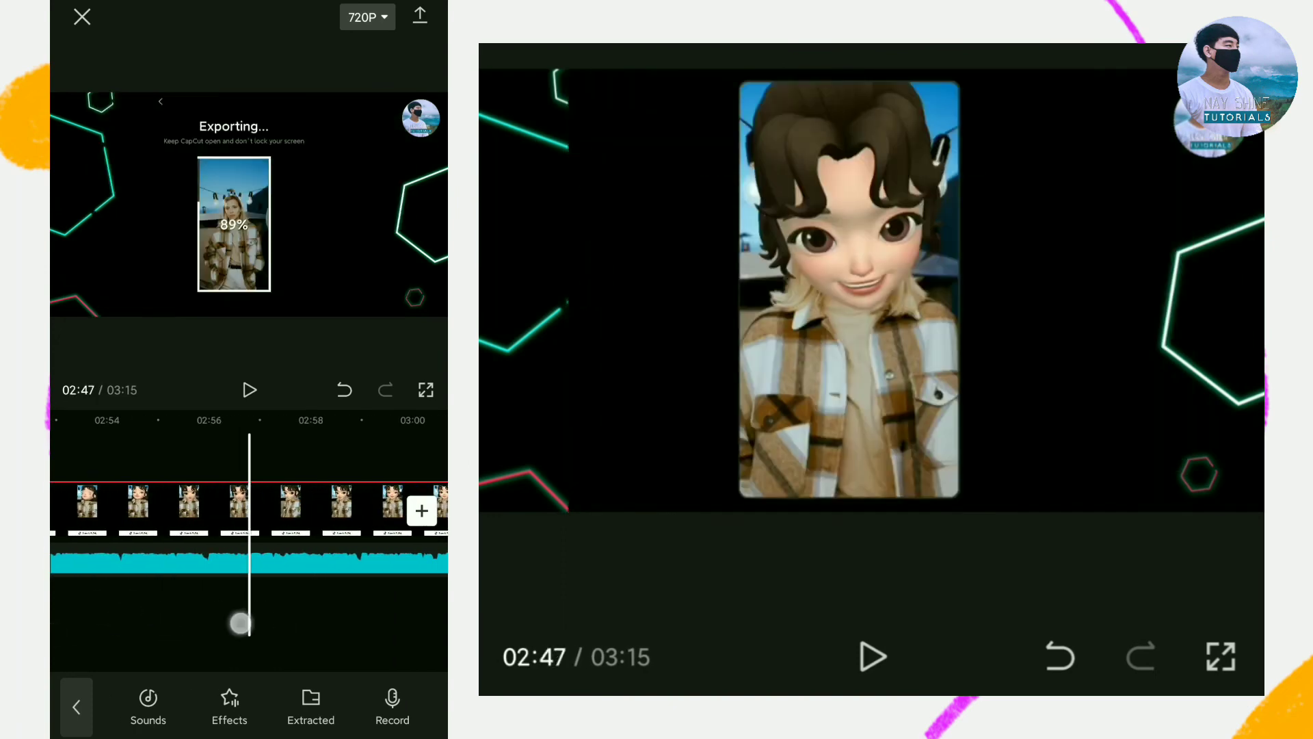
mouse_move(250, 620)
mouse_down()
mouse_move(138, 605)
mouse_move(227, 626)
mouse_up()
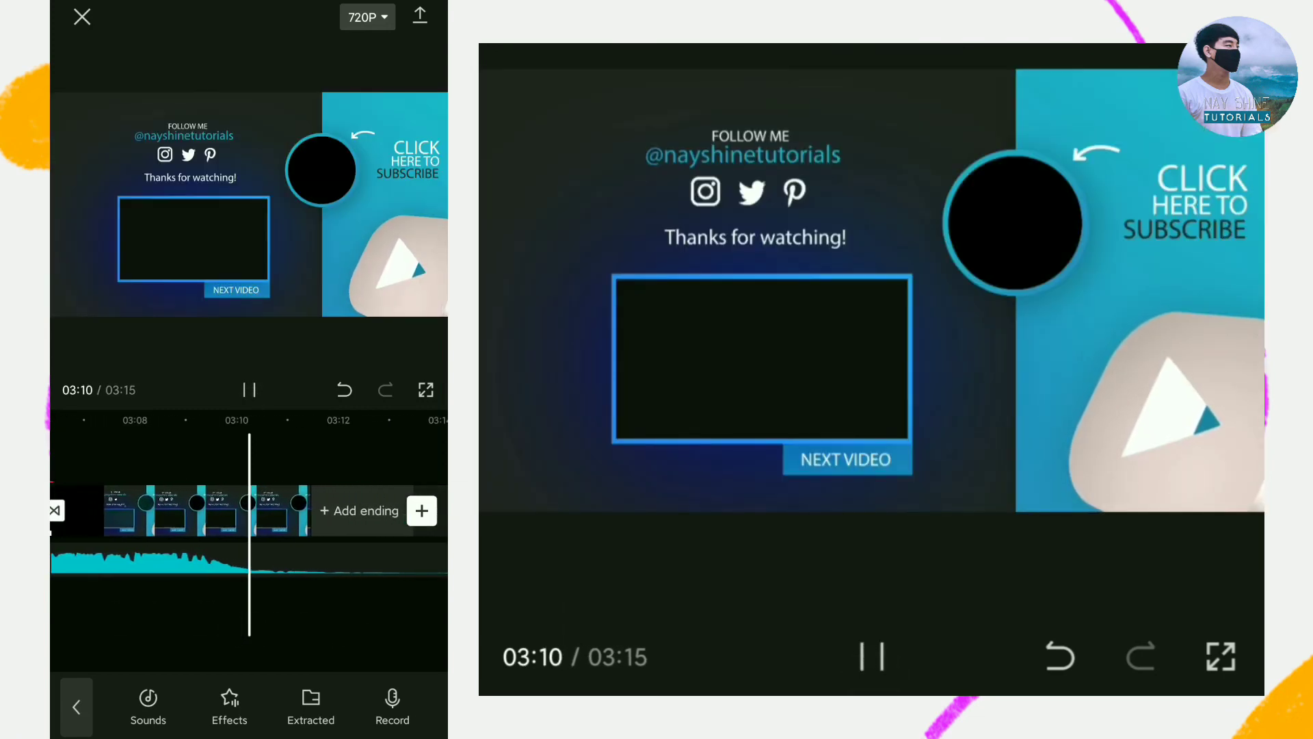
- Trim the music clip to end with the 03:11 video and replay the ending
click(329, 560)
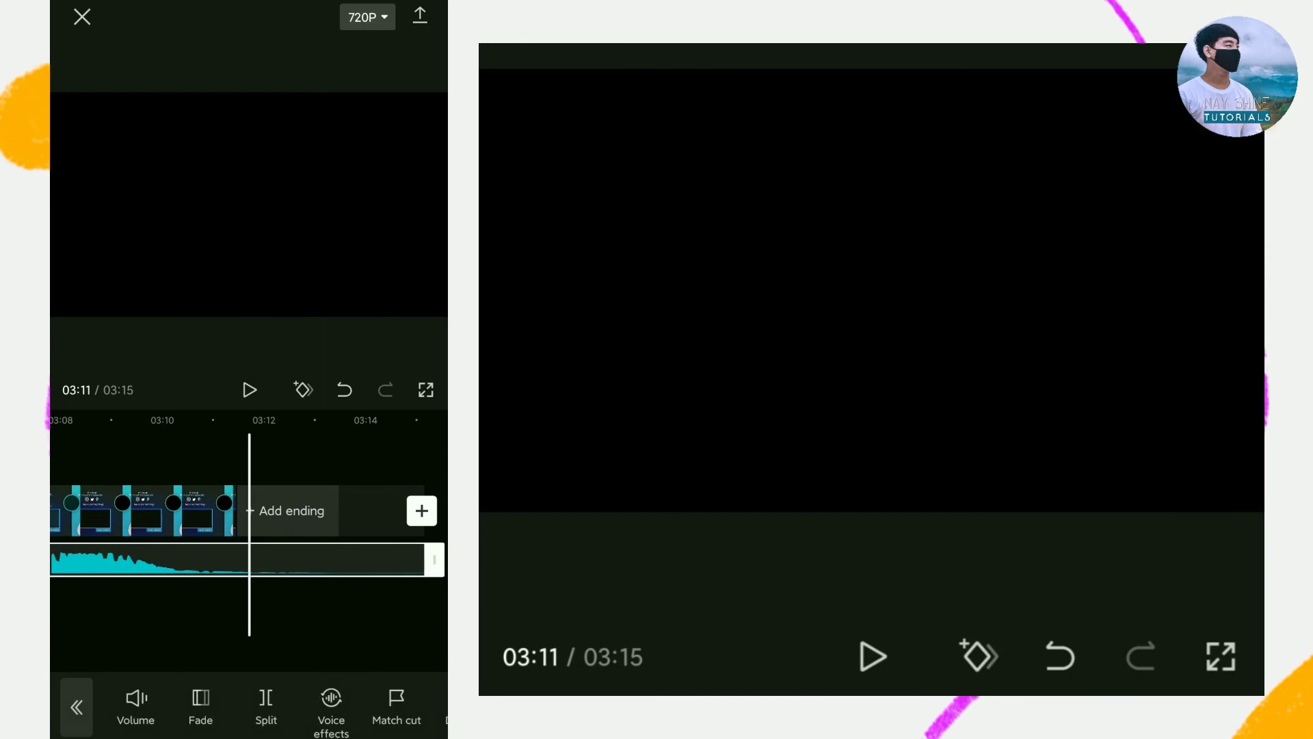
drag(432, 568, 239, 645)
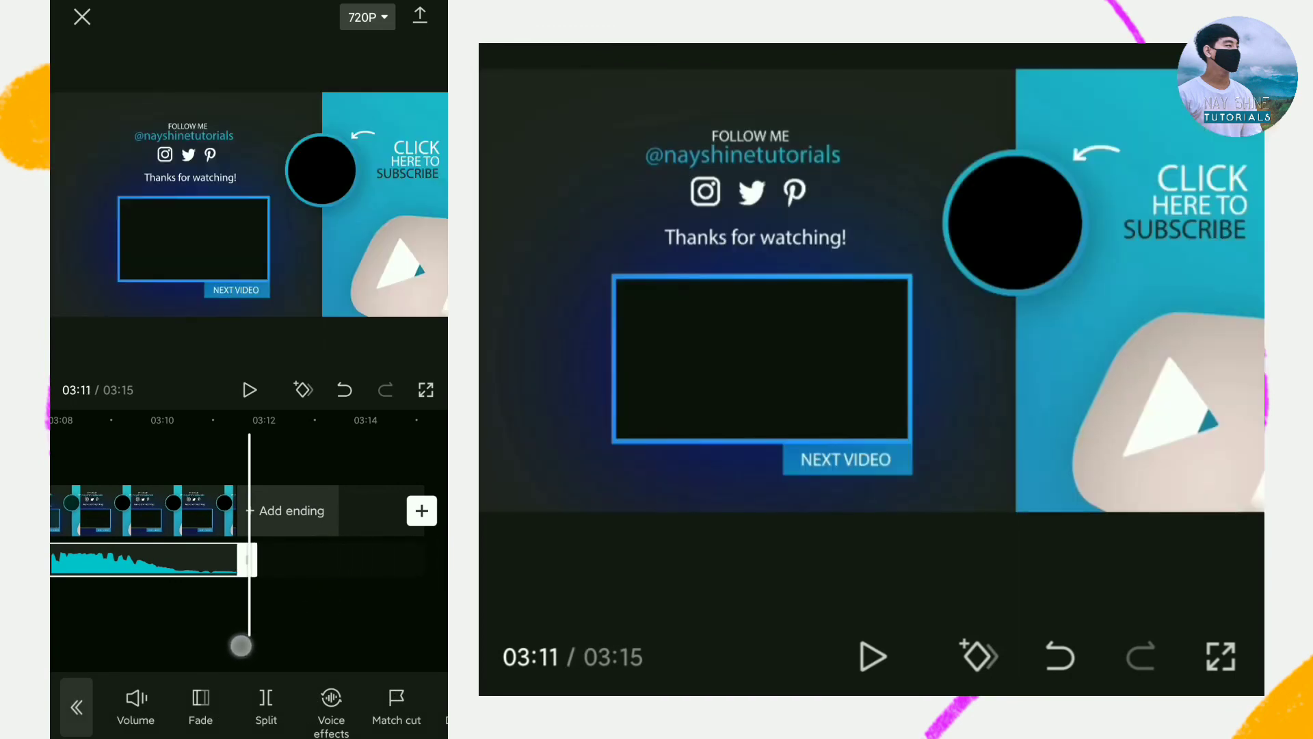
click(200, 705)
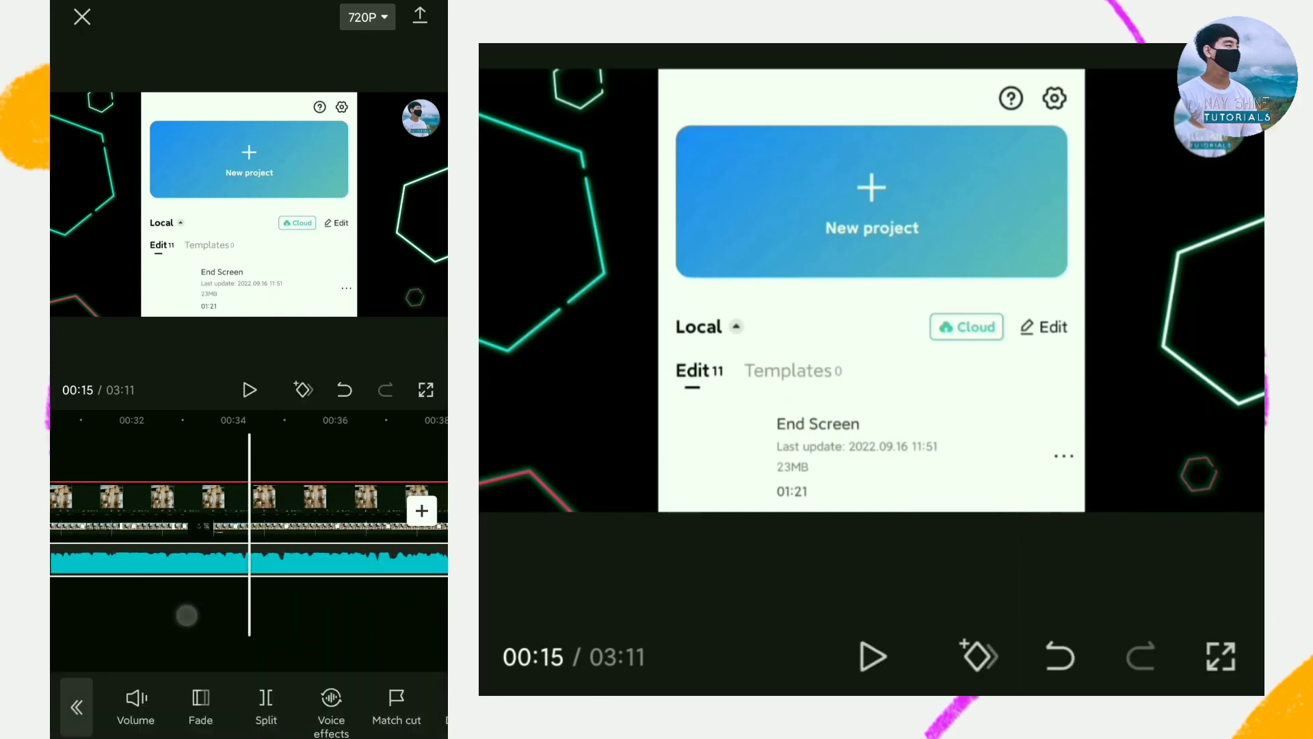
mouse_move(411, 619)
mouse_down()
mouse_move(172, 616)
mouse_move(316, 634)
mouse_up()
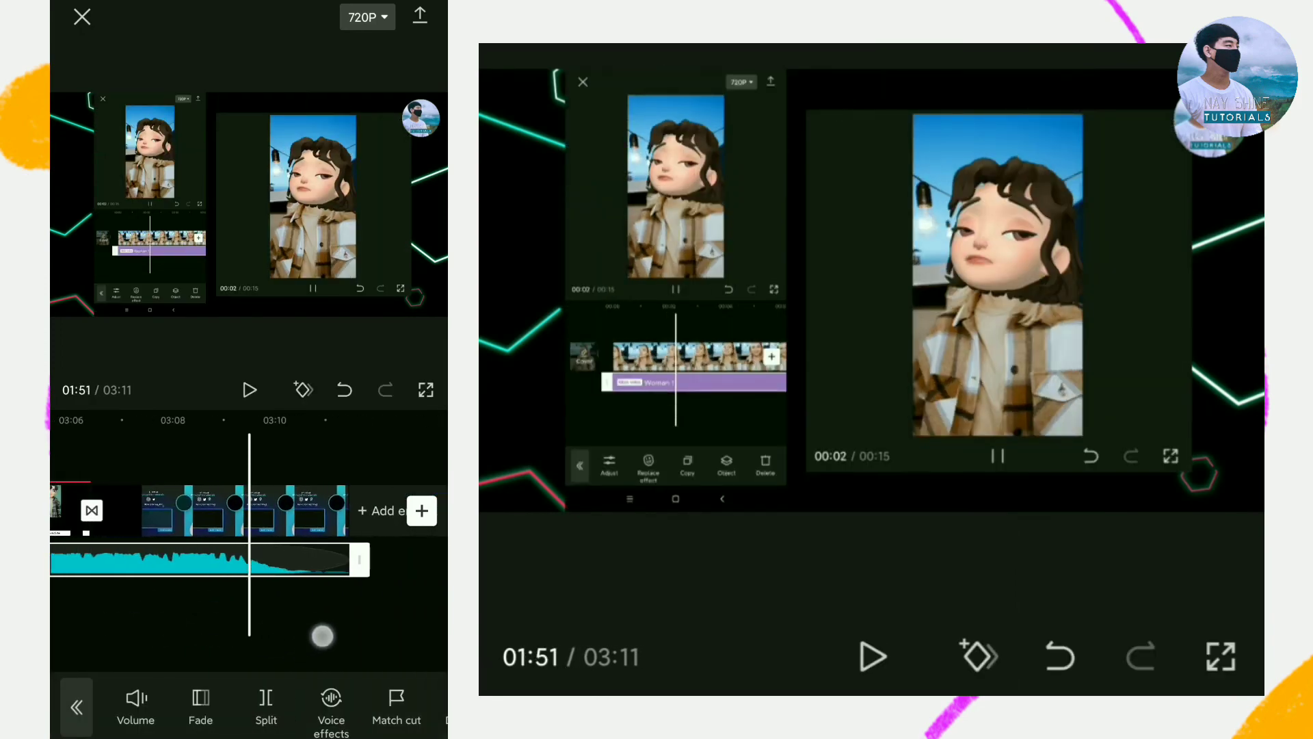
click(248, 388)
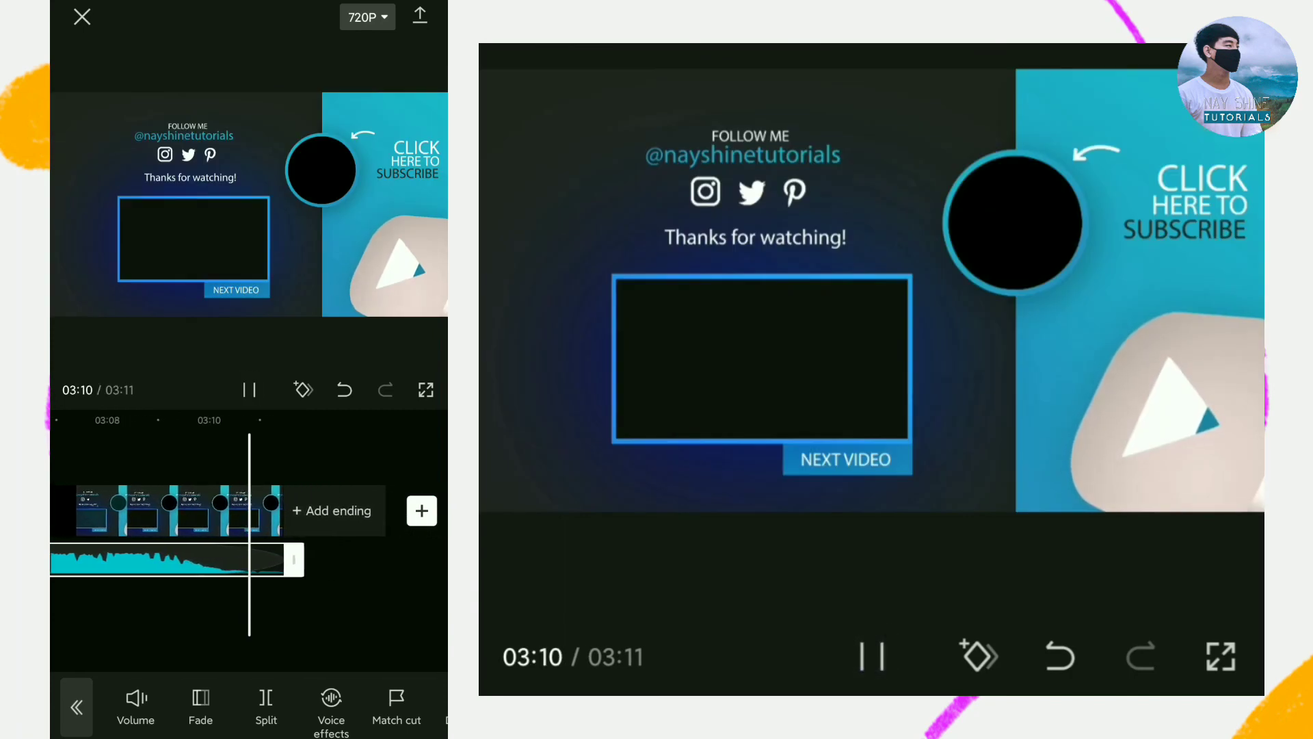
mouse_move(251, 634)
mouse_down()
mouse_move(264, 630)
mouse_move(235, 607)
mouse_move(235, 631)
mouse_move(315, 616)
mouse_up()
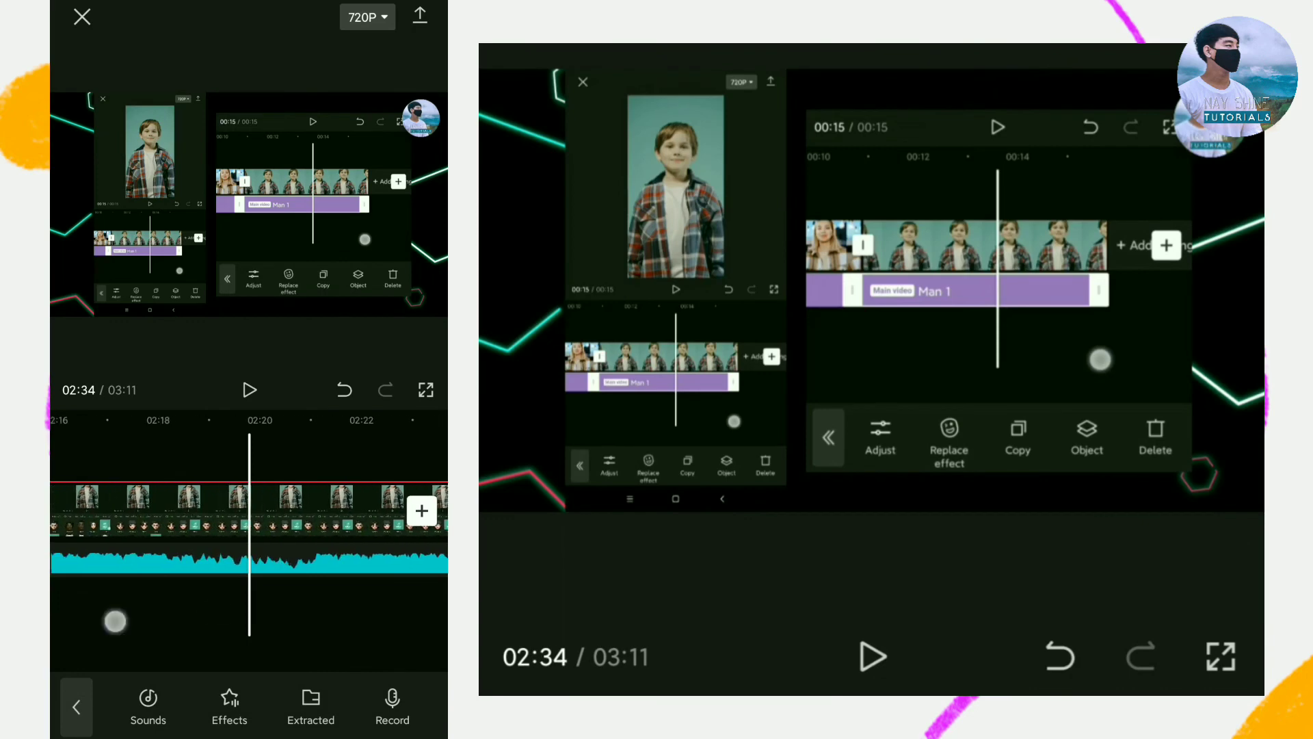
drag(117, 618, 288, 608)
drag(123, 608, 294, 609)
- Raise the export settings to 1080p and 30 fps, then start exporting the 03:11 video
click(368, 16)
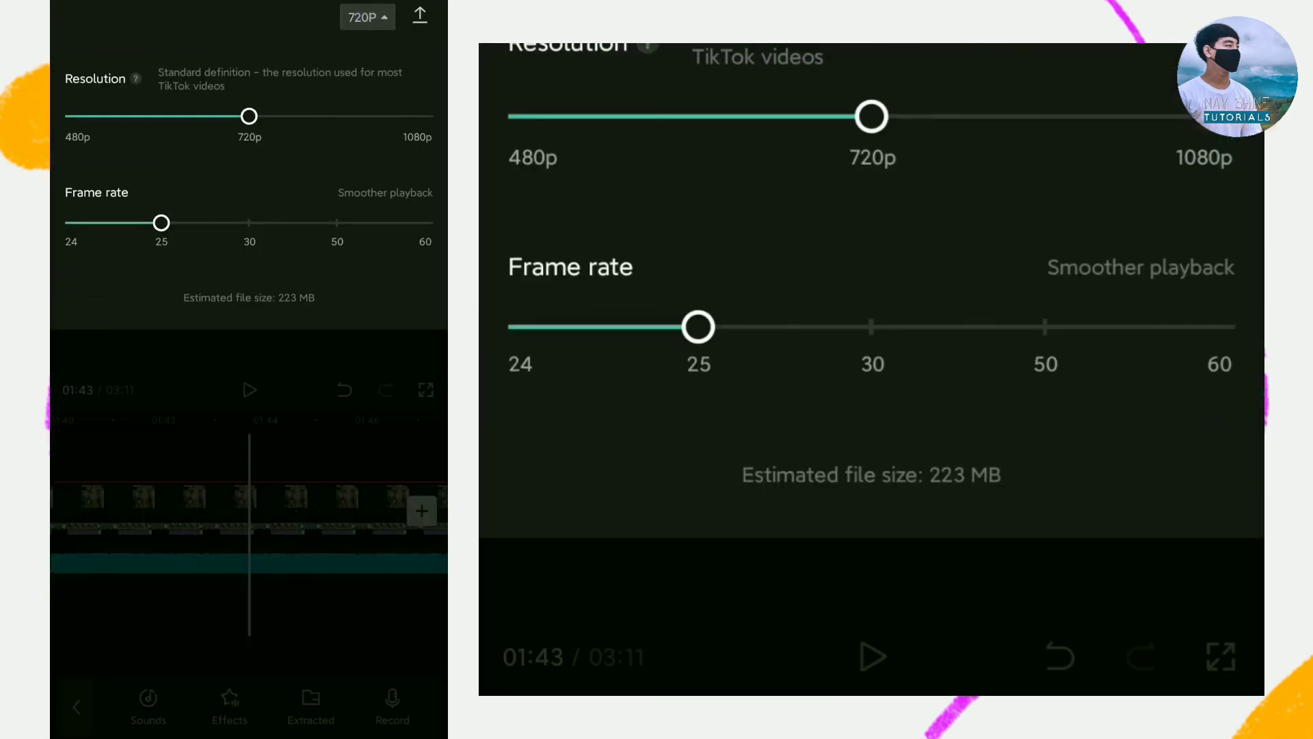
drag(314, 115, 430, 124)
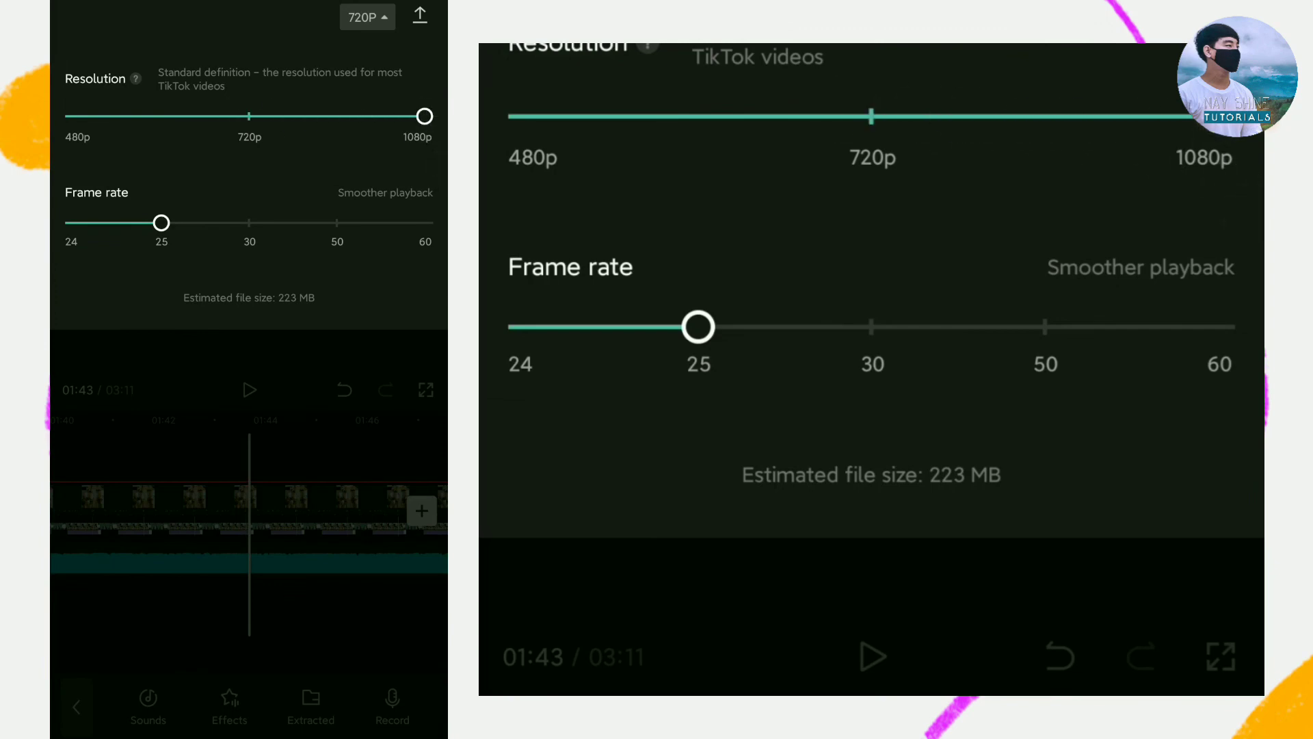
drag(171, 233, 253, 236)
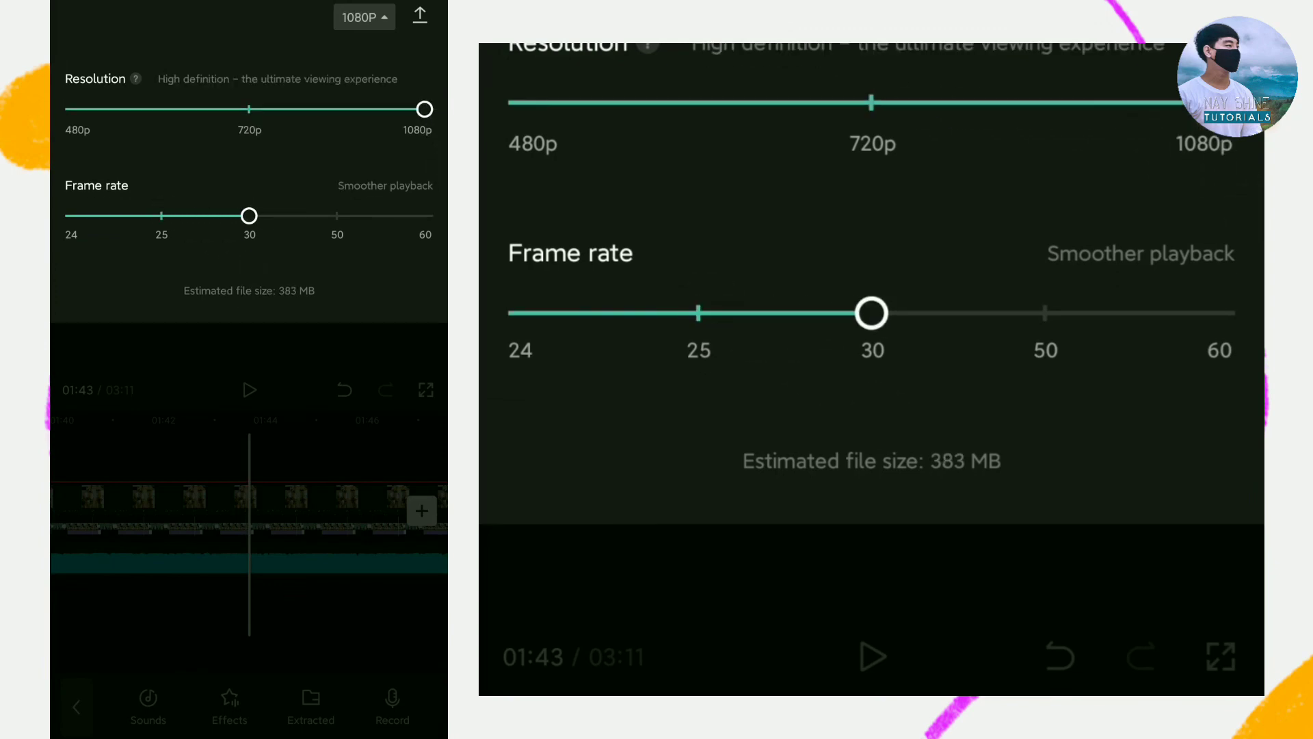
click(420, 15)
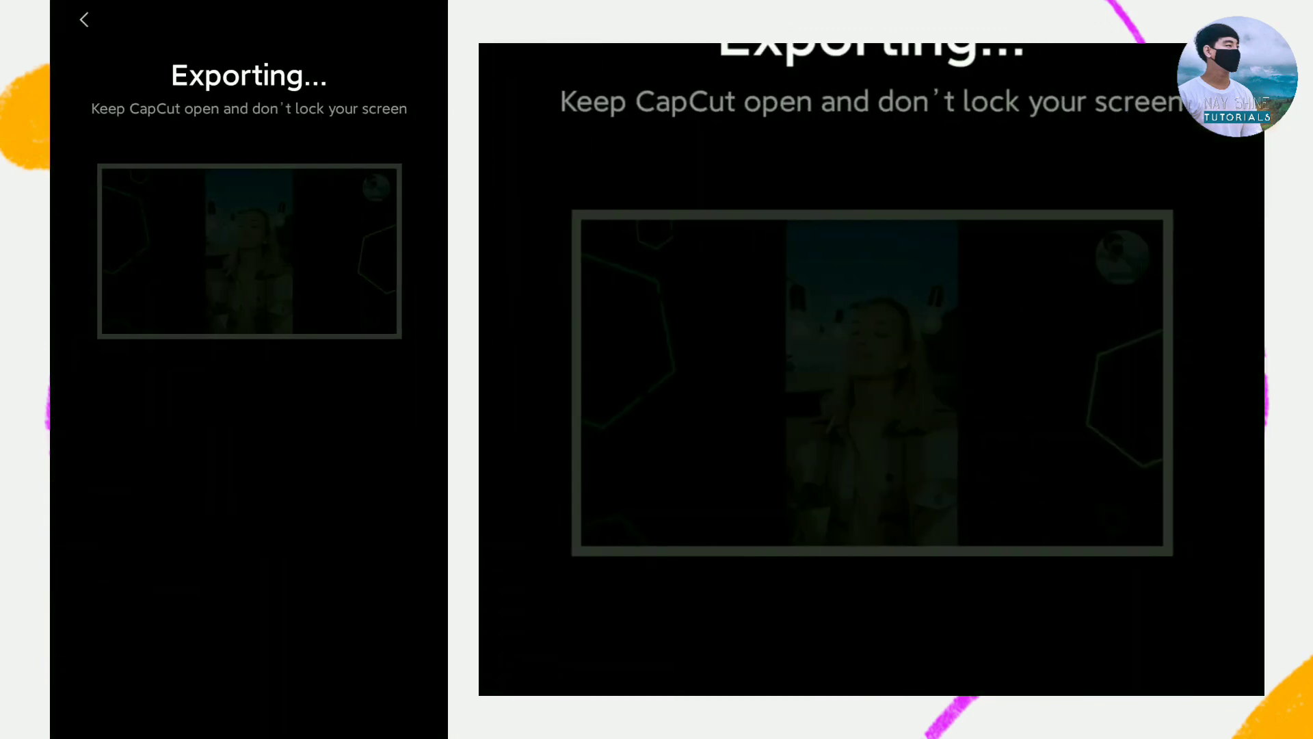